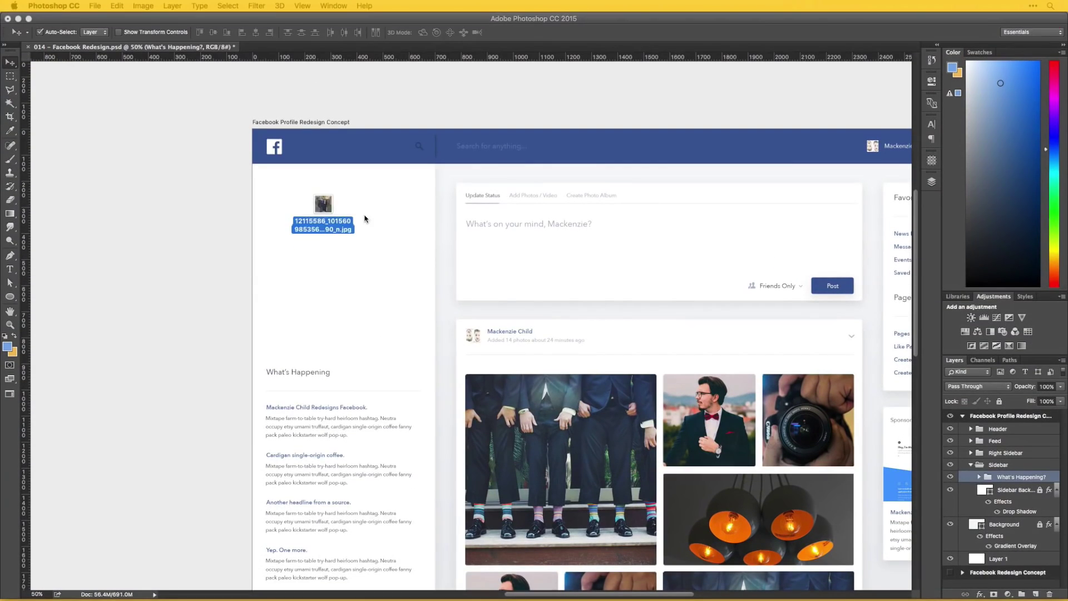
Step: Drop the downloaded couple photo onto the top of the mockup's left sidebar
drag(362, 219, 362, 267)
Step: Scale the couple photo to the sidebar width and mask it with a rectangular selection
drag(470, 382, 440, 338)
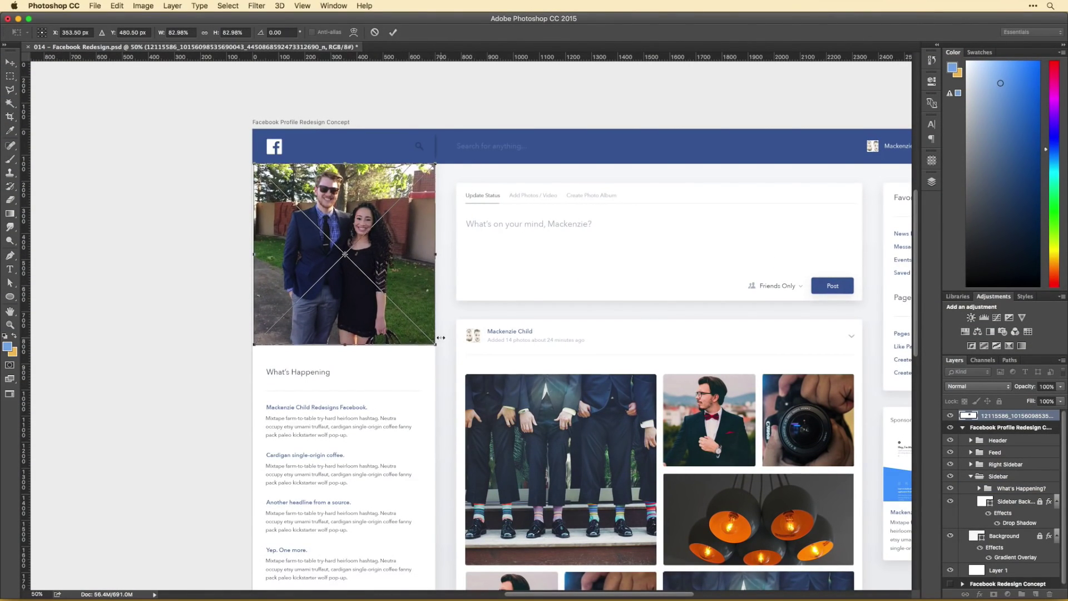
click(10, 77)
key(Return)
key(super+plus)
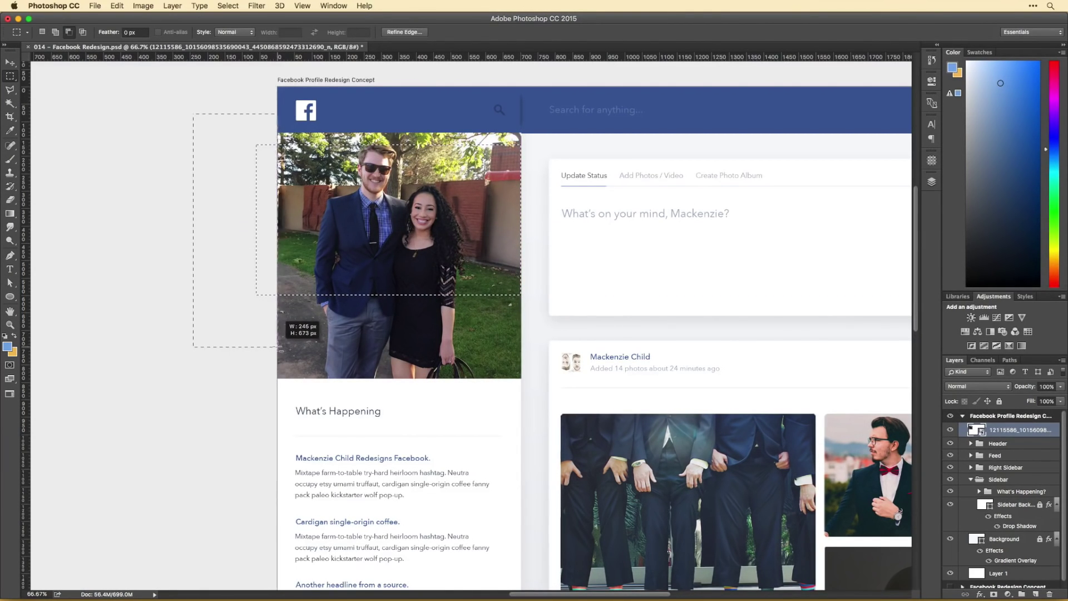
click(994, 594)
key(v)
key(shift+Up)
key(shift+Up)
Step: Replace the What's Happening heading with the profile name and copy the Mixtape paragraph beneath it
scroll(555, 241, up, 2)
scroll(555, 241, right, 2)
drag(275, 477, 274, 372)
key(t)
key(super+a)
text(Mackenzie Child)
key(super+Return)
key(v)
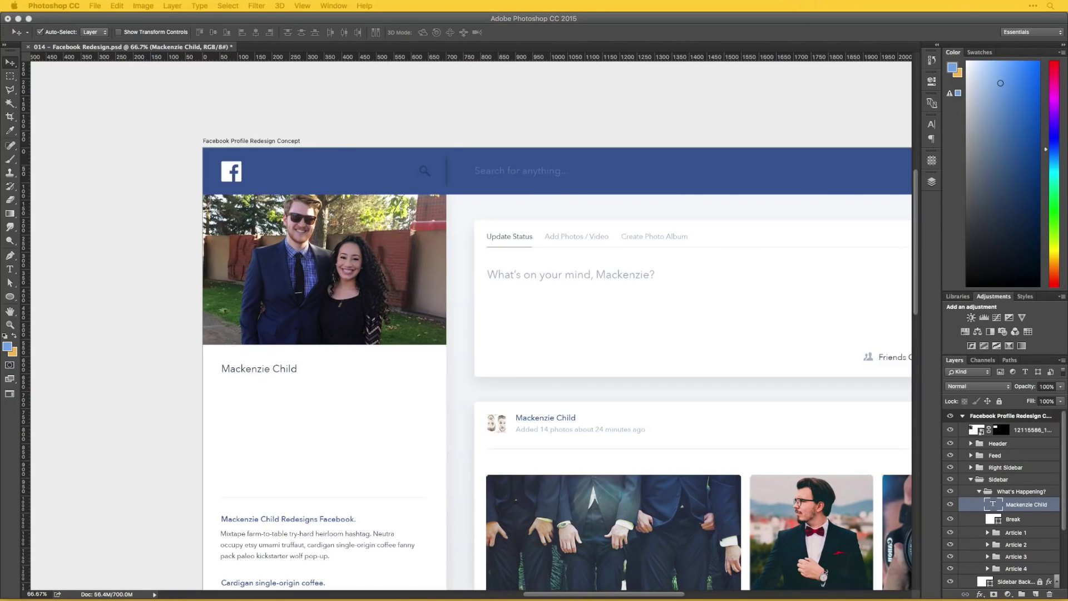
drag(299, 533, 299, 384)
Step: Add a Friends heading, copied from What's Happening, lower in the sidebar
scroll(330, 350, down, 3)
scroll(329, 351, right, 1)
scroll(329, 351, right, 1)
scroll(568, 341, down, 5)
scroll(567, 341, left, 4)
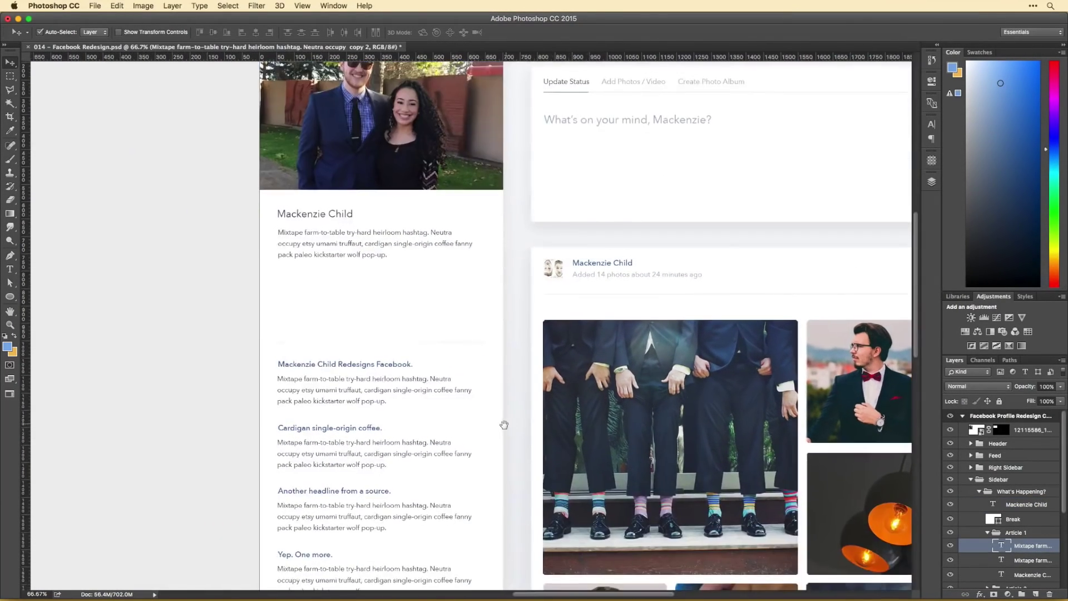
key(alt+super+z)
key(alt+super+z)
key(shift+super+z)
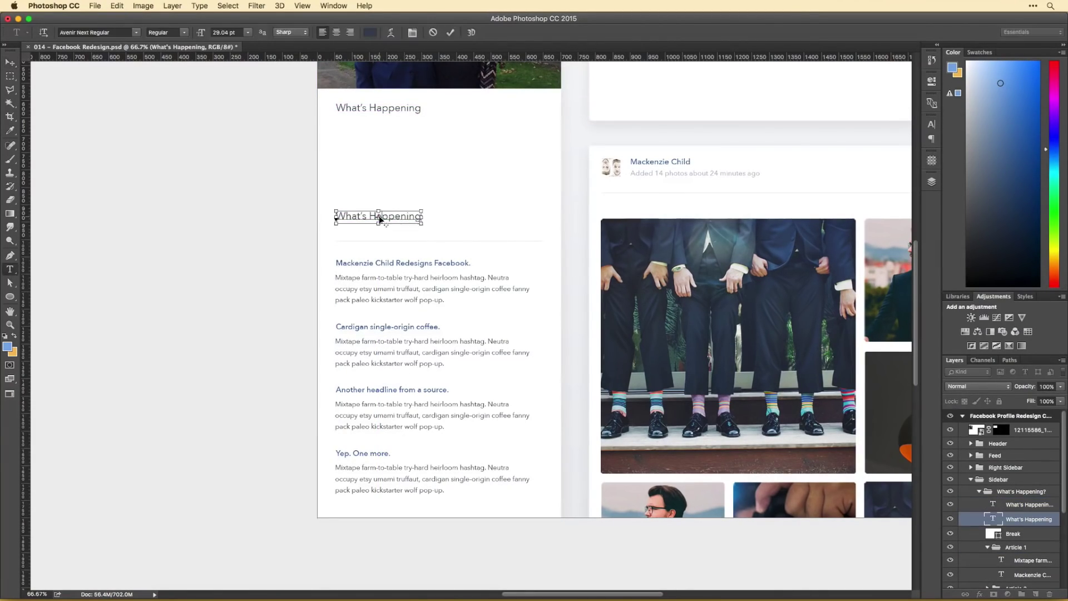
key(shift+super+z)
scroll(469, 306, right, 4)
key(super+Tab)
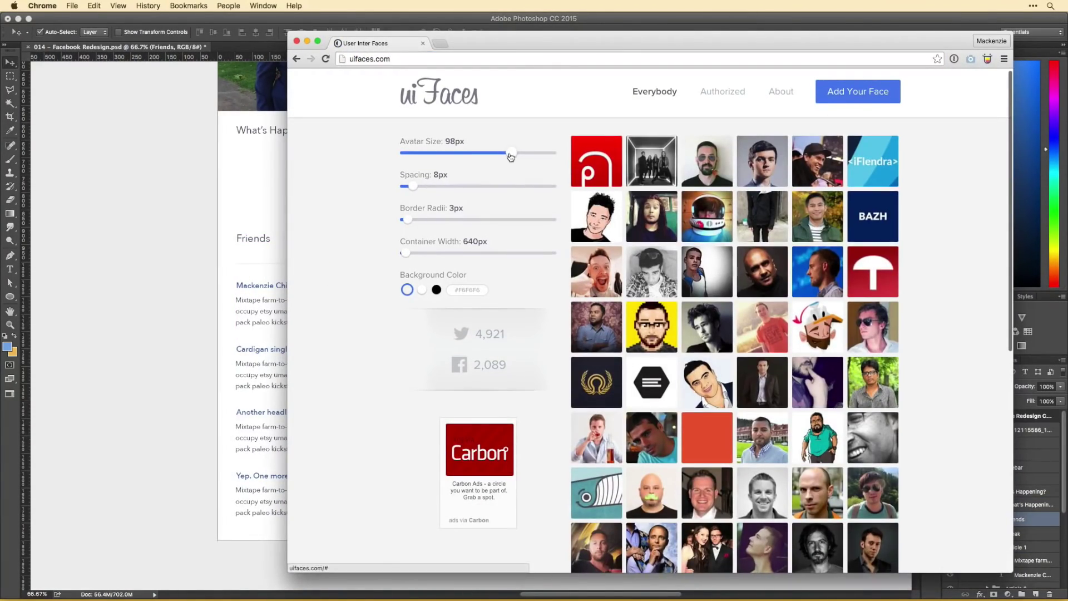
Step: Drag several face avatars from uifaces.com into the mockup next to the Friends heading
drag(510, 157, 542, 156)
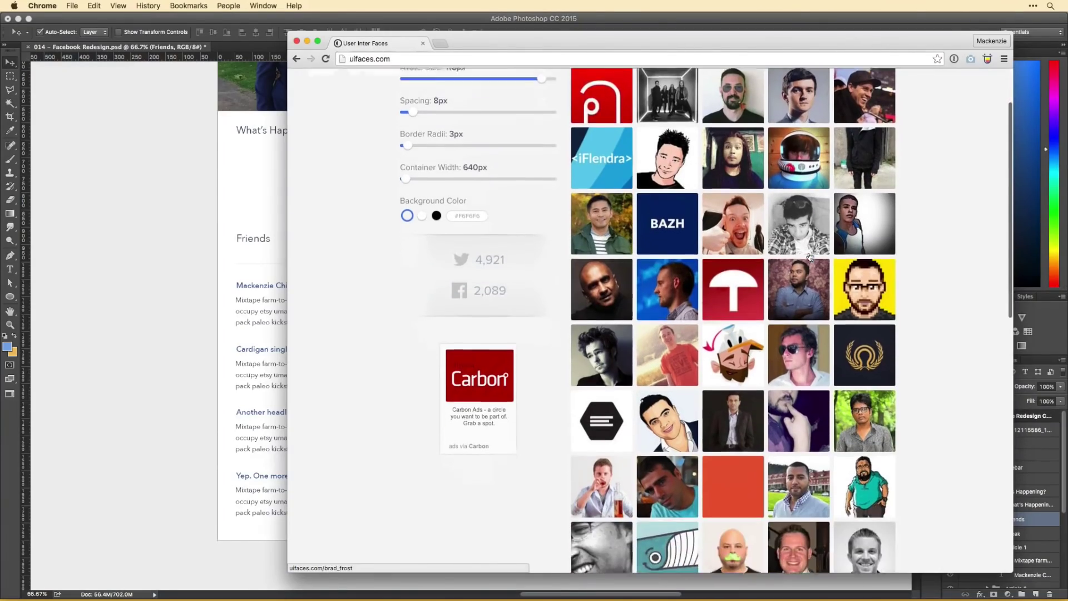
key(super+Tab)
scroll(228, 341, left, 4)
key(super+t)
key(super+Tab)
scroll(667, 334, down, 3)
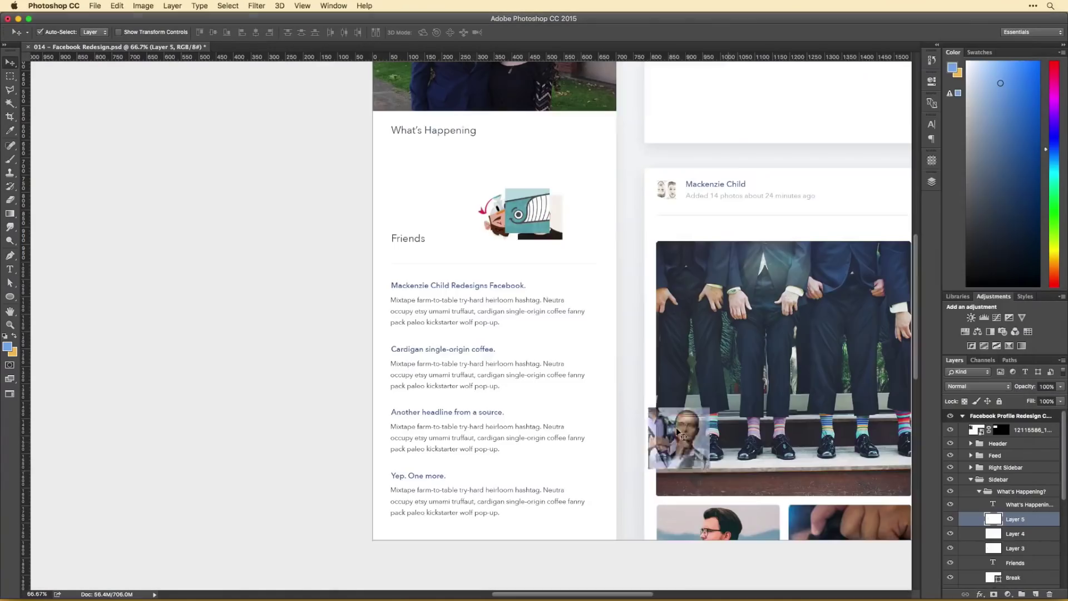
key(super+Tab)
scroll(668, 334, down, 3)
drag(715, 289, 543, 273)
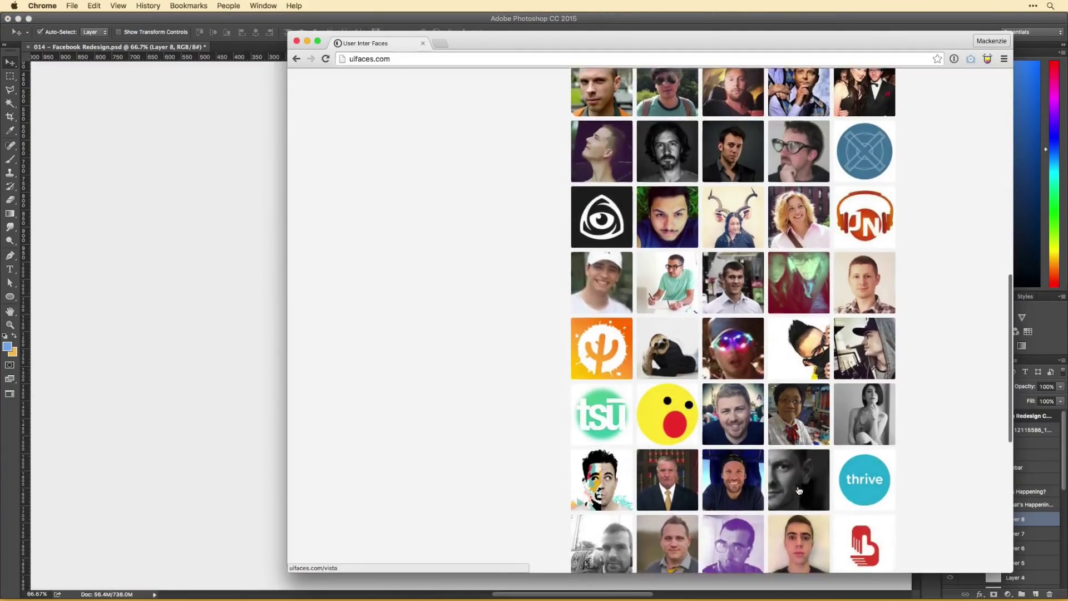
scroll(723, 334, down, 5)
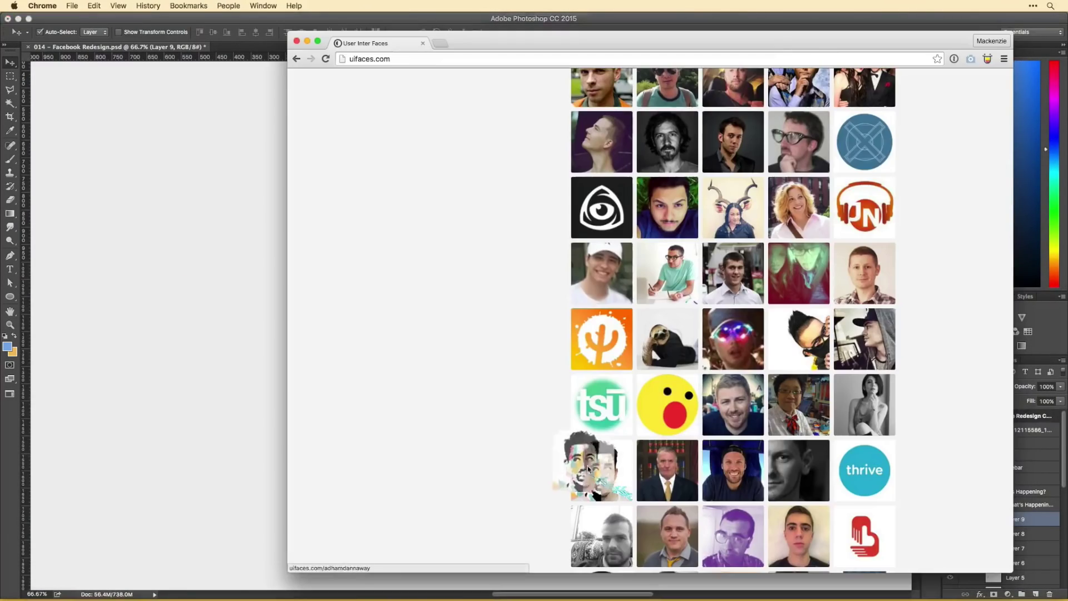
drag(732, 446, 717, 461)
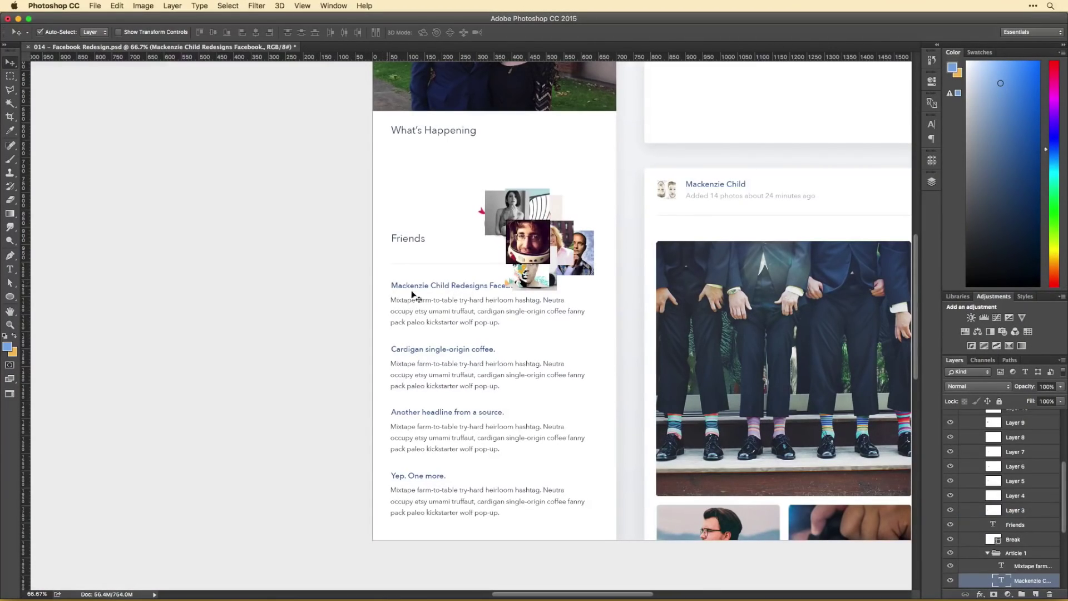
Step: Add the astronaut avatar and shrink all the avatar layers together
drag(993, 423, 980, 463)
shift+click(1015, 495)
key(super+t)
drag(592, 191, 553, 222)
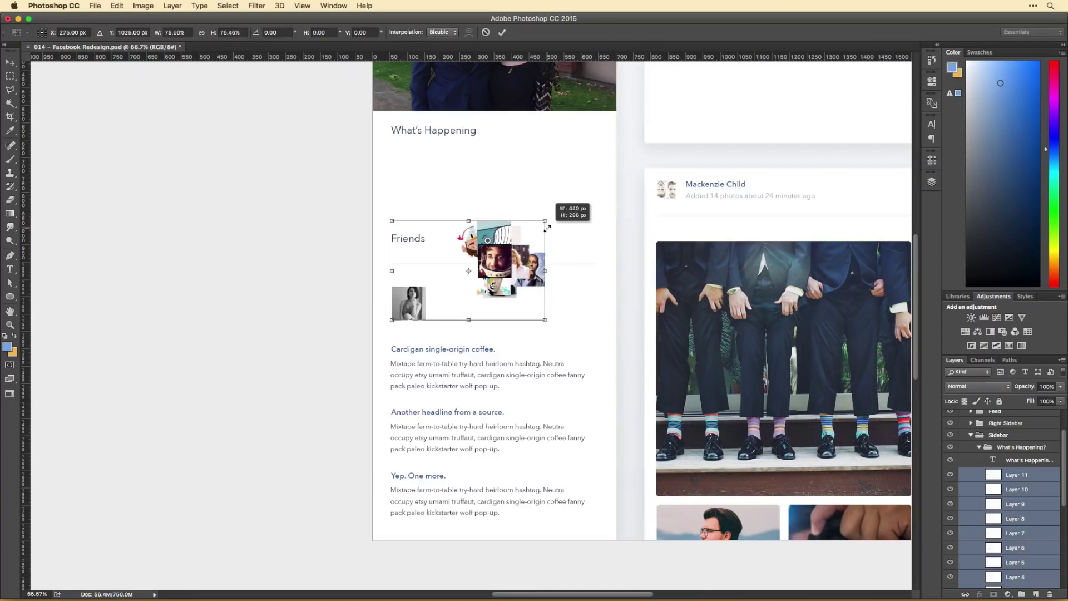
key(Return)
key(super+equal)
Step: Mask the woman's photo to a circle with the Elliptical Marquee
click(10, 76)
click(72, 85)
shift+drag(392, 285, 441, 333)
click(1015, 504)
click(994, 594)
Step: Arrange the avatars into two rows under Friends and delete the duck avatar
drag(545, 245, 478, 307)
drag(548, 283, 537, 307)
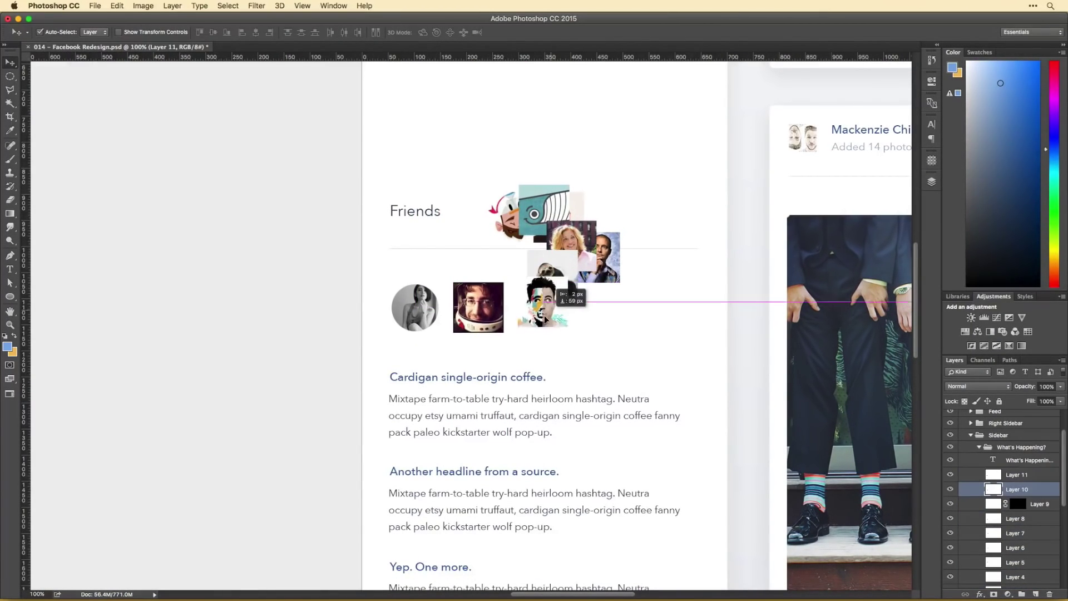
drag(599, 257, 603, 305)
scroll(512, 336, down, 2)
drag(573, 203, 421, 331)
drag(547, 163, 540, 320)
drag(598, 216, 604, 326)
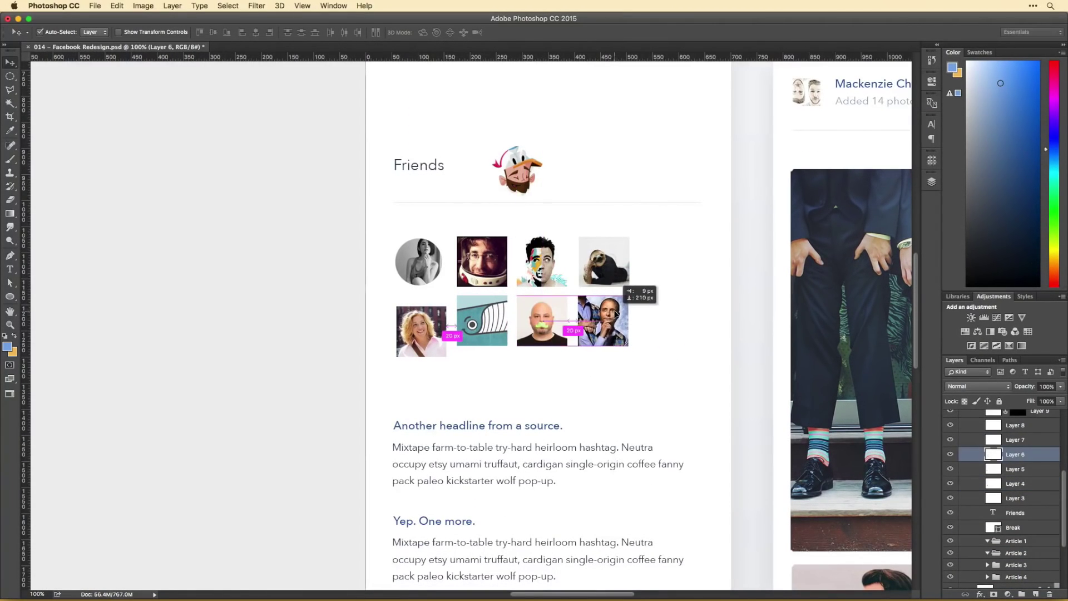
click(521, 171)
key(BackSpace)
drag(423, 334, 424, 322)
drag(419, 261, 423, 261)
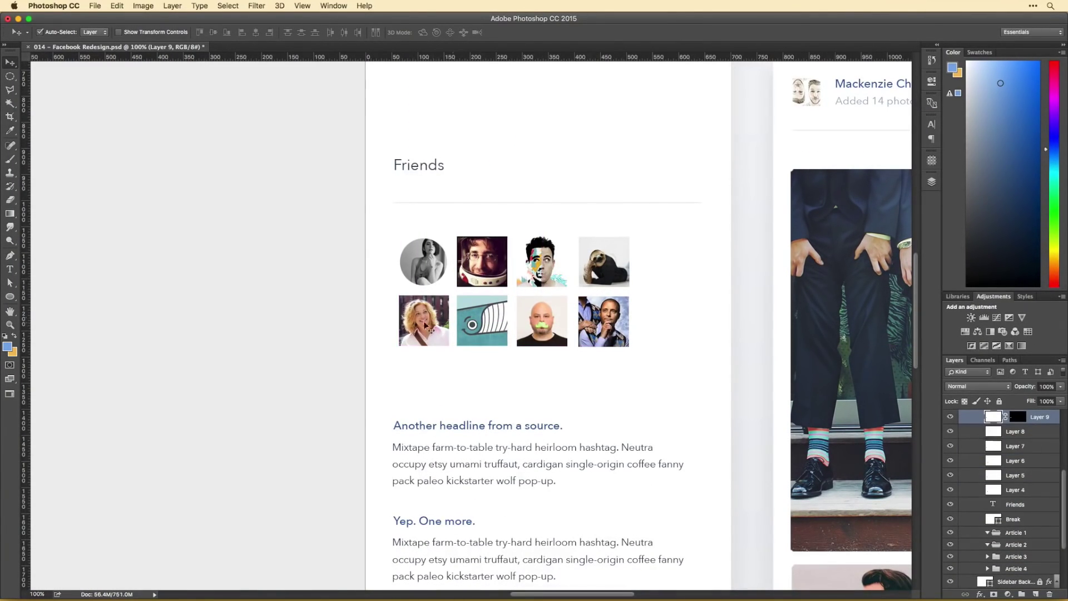
Step: Give the blonde and whale avatars circular layer masks
click(440, 317)
key(m)
drag(399, 296, 449, 346)
click(994, 594)
drag(457, 295, 507, 345)
click(1015, 475)
click(994, 594)
key(v)
Step: Give the bald-man avatar and row two's last avatar circular layer masks
key(m)
drag(516, 295, 568, 347)
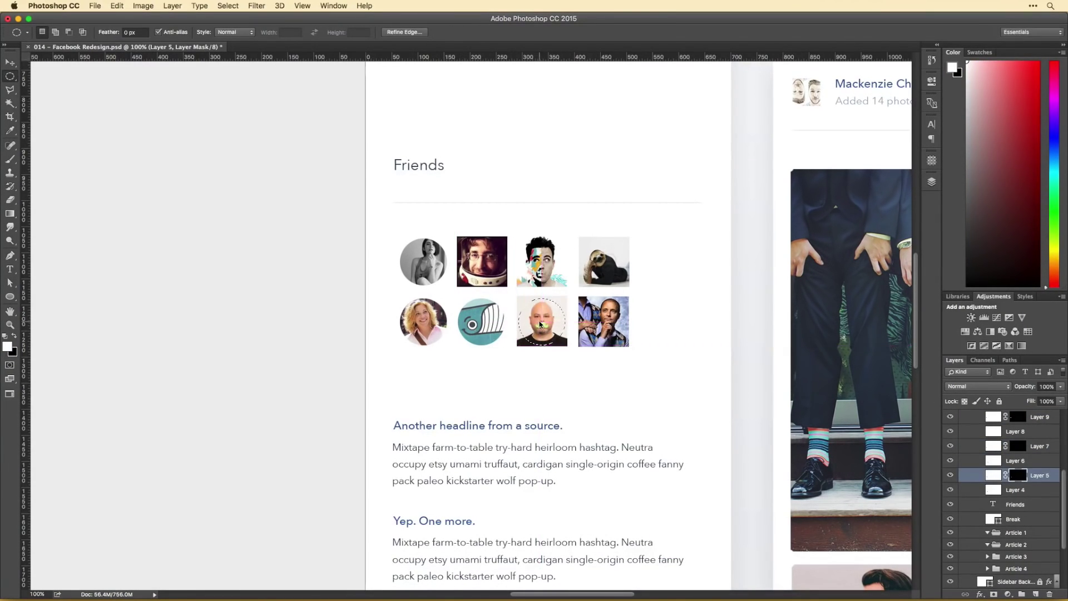
click(1015, 490)
click(993, 594)
drag(578, 296, 629, 346)
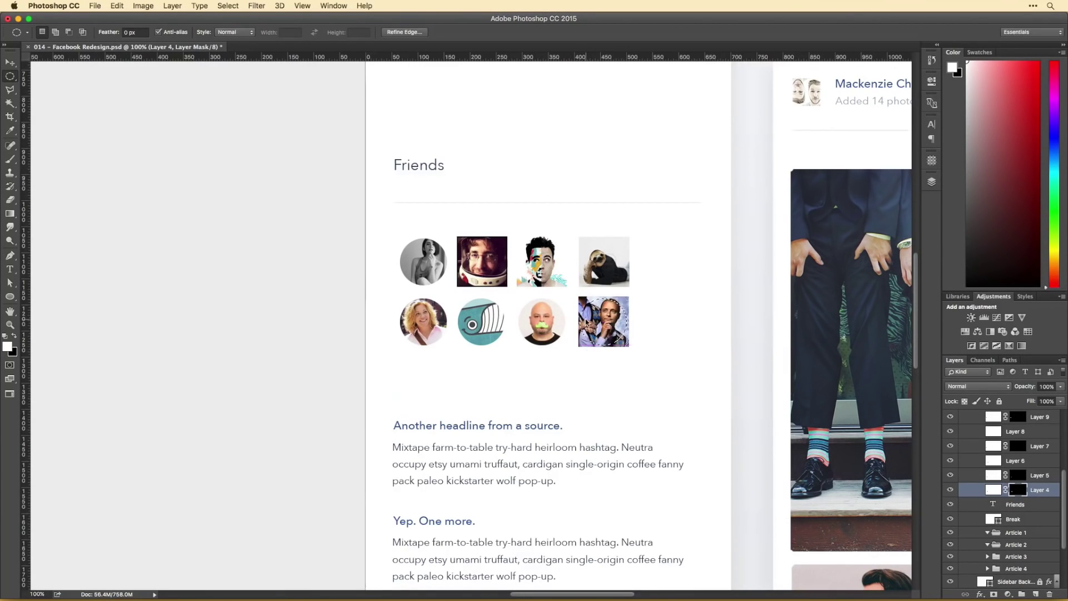
click(1015, 461)
click(994, 594)
key(v)
Step: Mask the sloth, colourful-face and astronaut avatars to circles
scroll(578, 400, up, 5)
key(m)
drag(545, 304, 595, 355)
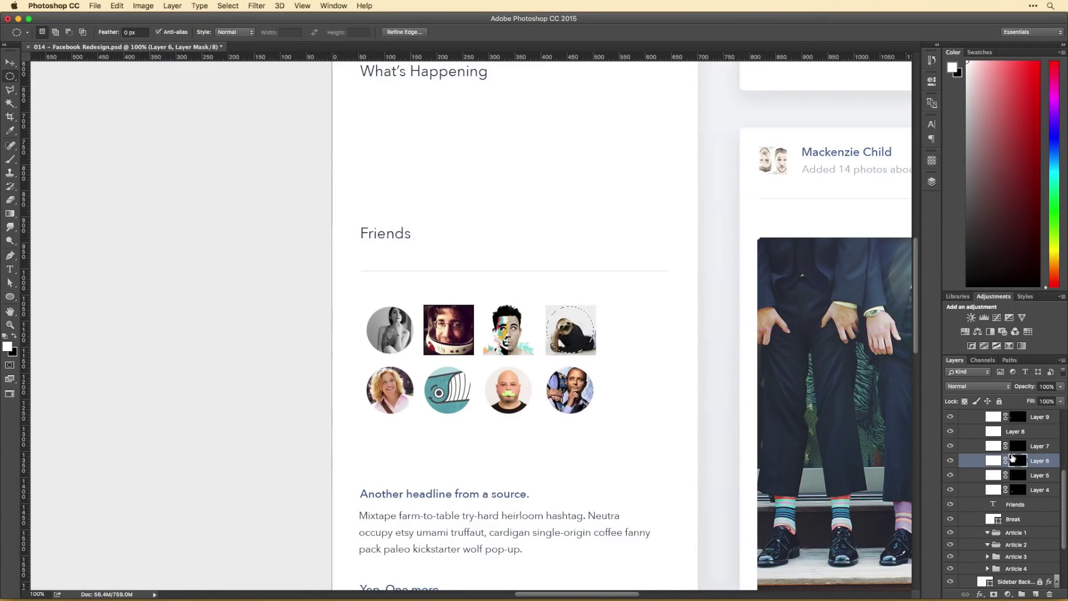
key(v)
click(1016, 431)
click(994, 594)
click(1015, 416)
click(994, 594)
drag(421, 303, 474, 356)
click(993, 594)
key(v)
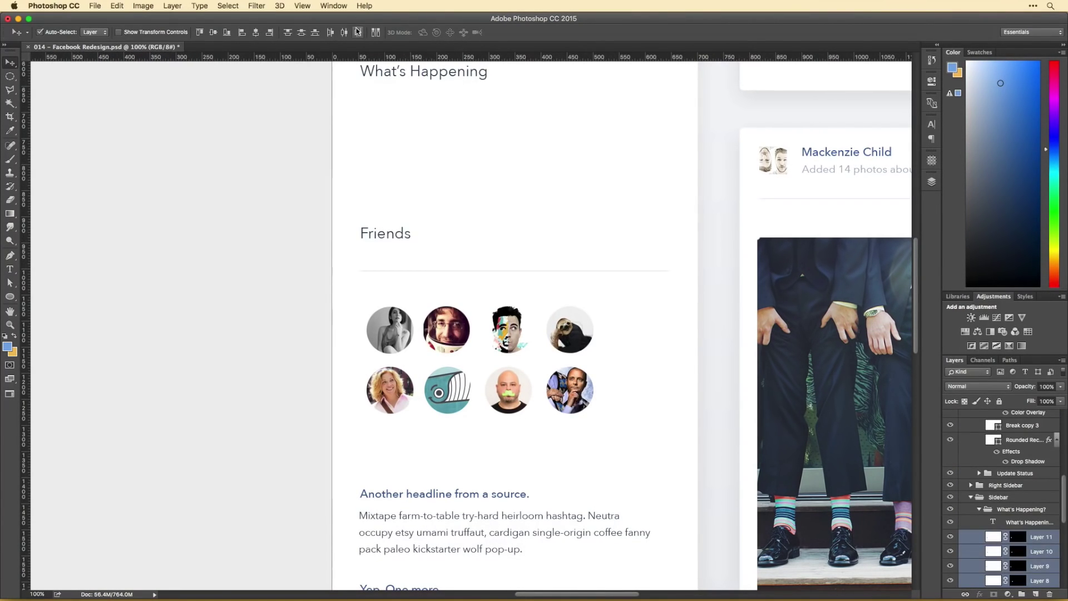
Step: Copy the blonde avatar into row two's fifth slot and space both rows evenly
scroll(389, 223, right, 2)
scroll(390, 222, down, 1)
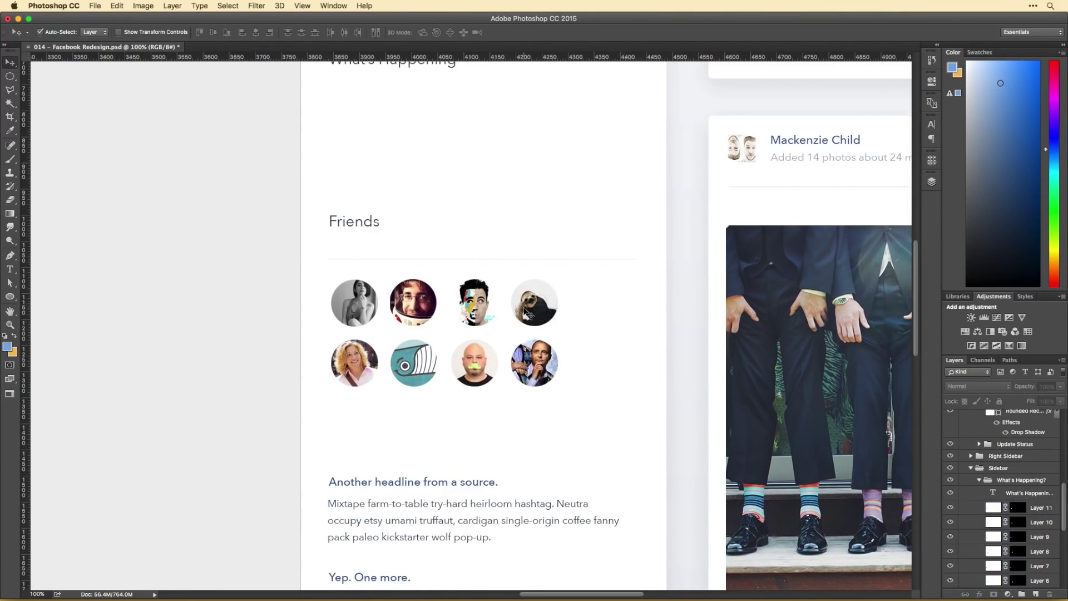
drag(413, 306, 593, 306)
drag(363, 368, 604, 373)
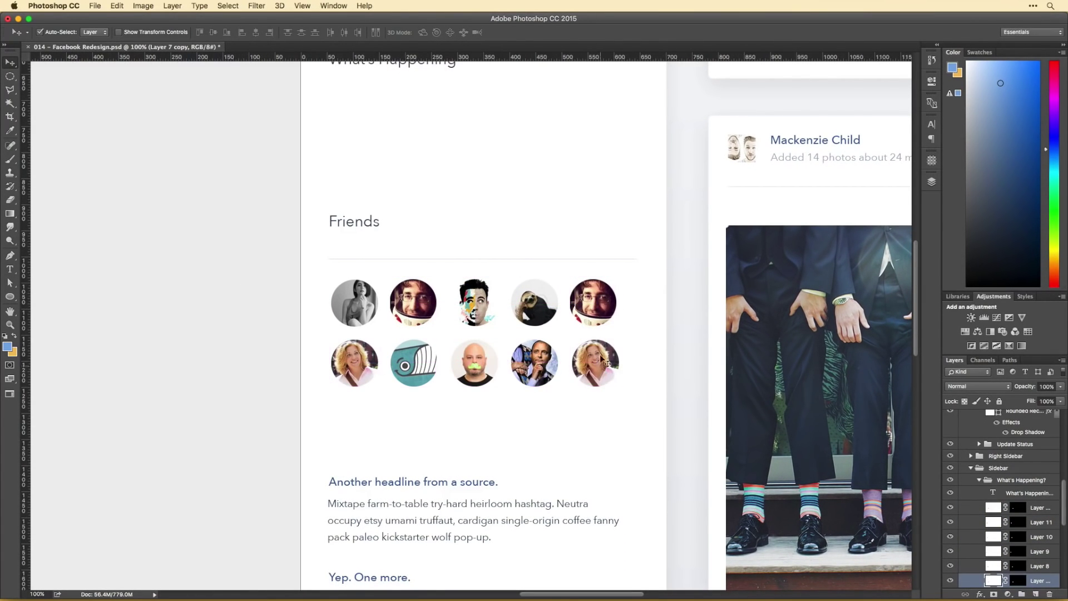
drag(582, 316, 602, 316)
drag(359, 361, 354, 360)
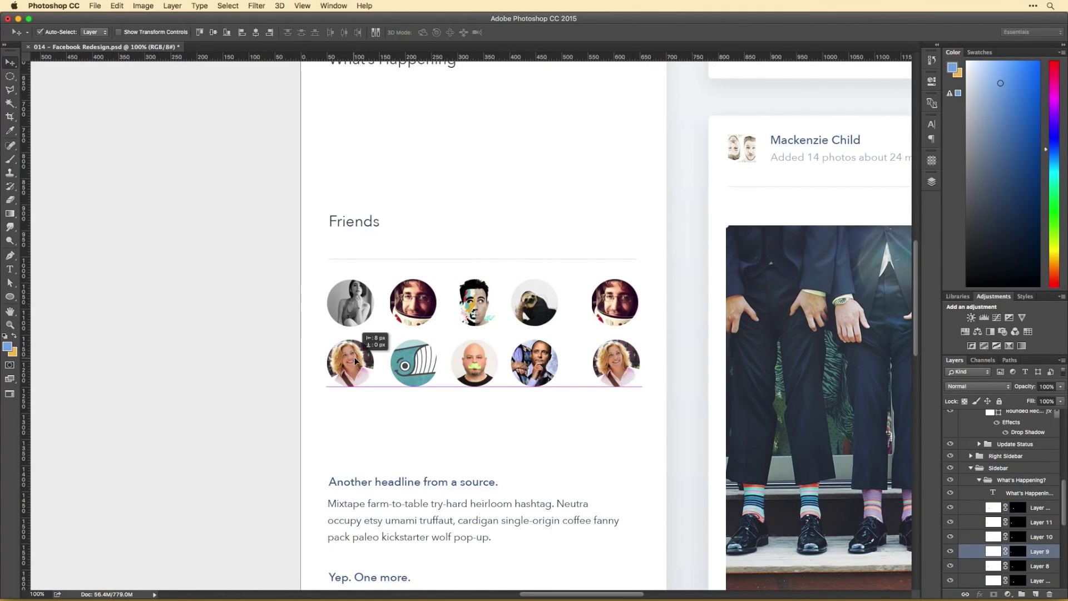
shift+click(480, 303)
click(357, 32)
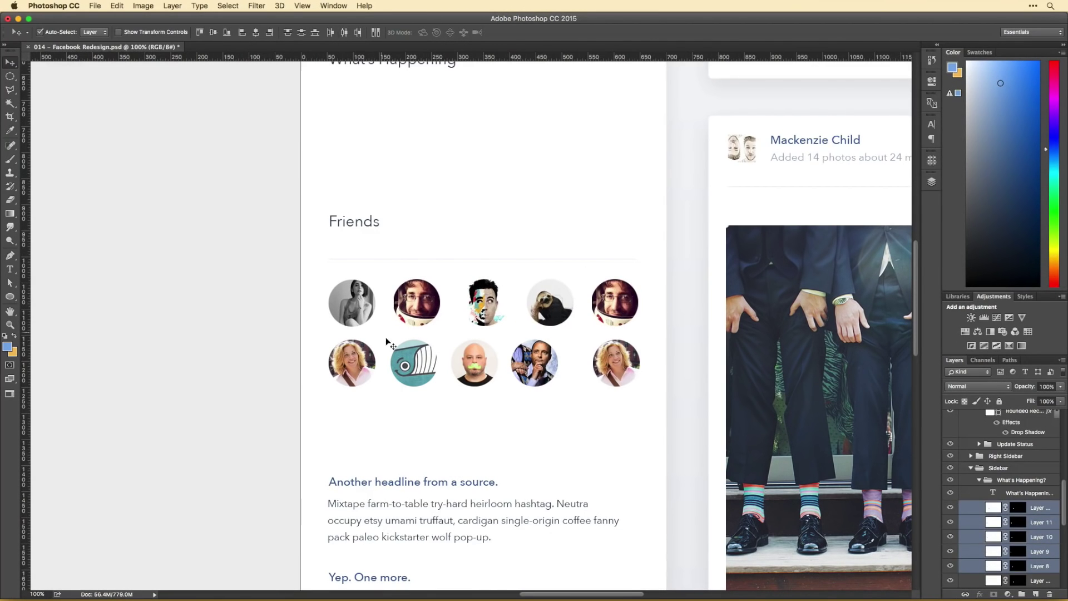
click(352, 362)
shift+click(616, 362)
click(358, 32)
scroll(382, 279, down, 5)
Step: Delete the Another headline block and duplicate the two avatar rows downward
click(382, 279)
key(Delete)
scroll(389, 309, up, 4)
scroll(389, 310, right, 2)
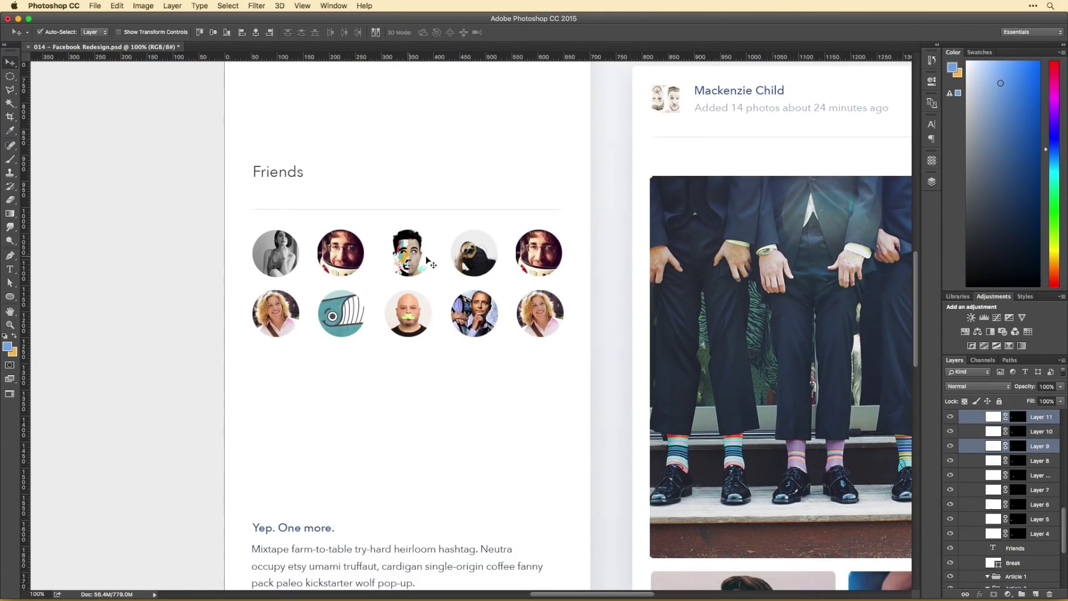
shift+click(291, 322)
drag(291, 322, 301, 443)
scroll(389, 334, down, 1)
Step: Retype the 'Yep. One more.' headline as the view-all-friends link below the avatars
key(t)
click(305, 492)
key(super+a)
text(View all friends of Mackenzie)
key(ctrl+Return)
key(v)
drag(304, 492, 319, 458)
key(ctrl+minus)
key(ctrl+minus)
drag(211, 368, 377, 499)
key(ctrl+plus)
key(ctrl+plus)
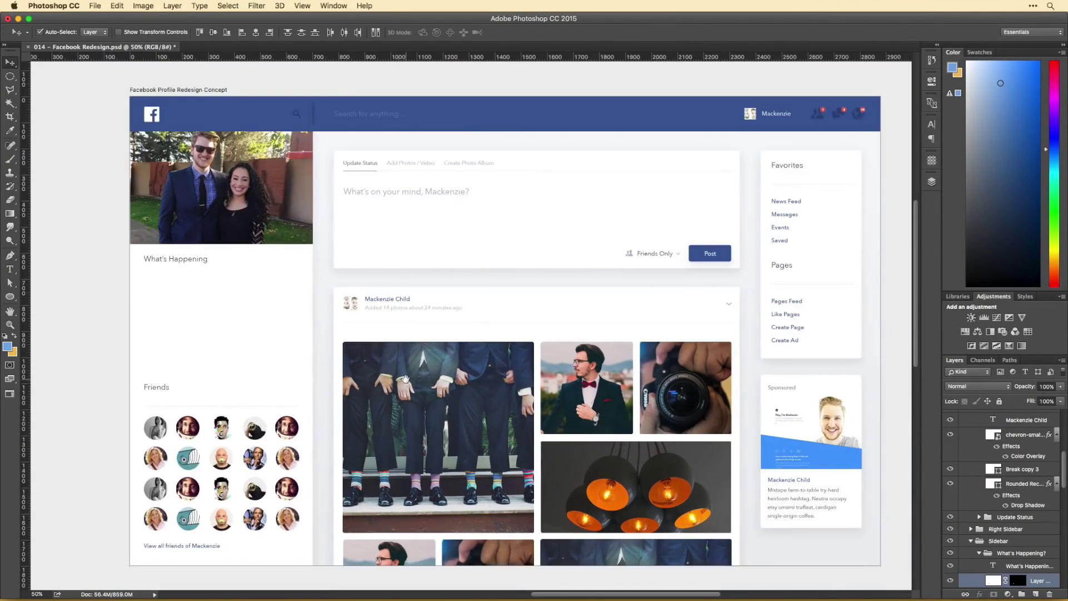
Step: Replace the What's Happening sidebar heading with the owner's name
drag(599, 291, 480, 249)
key(t)
click(374, 249)
key(super+a)
text(Mackenzi)
text(v)
scroll(457, 250, down, 5)
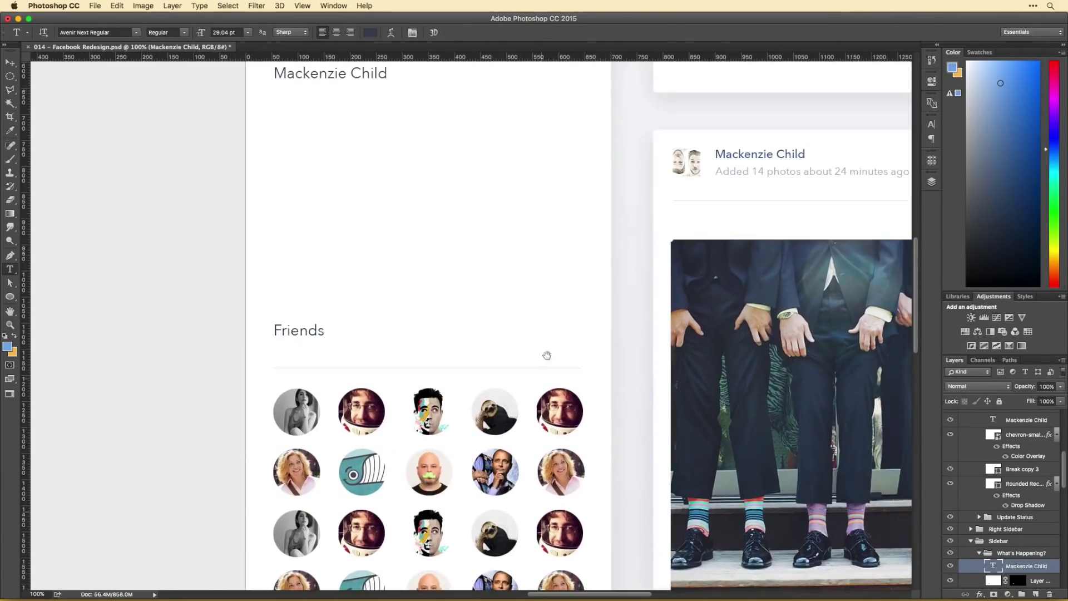
key(ctrl+minus)
Step: Duplicate the ad's description paragraph and move the copy under the name heading
drag(718, 501, 158, 100)
key(ctrl+plus)
drag(805, 339, 100, 314)
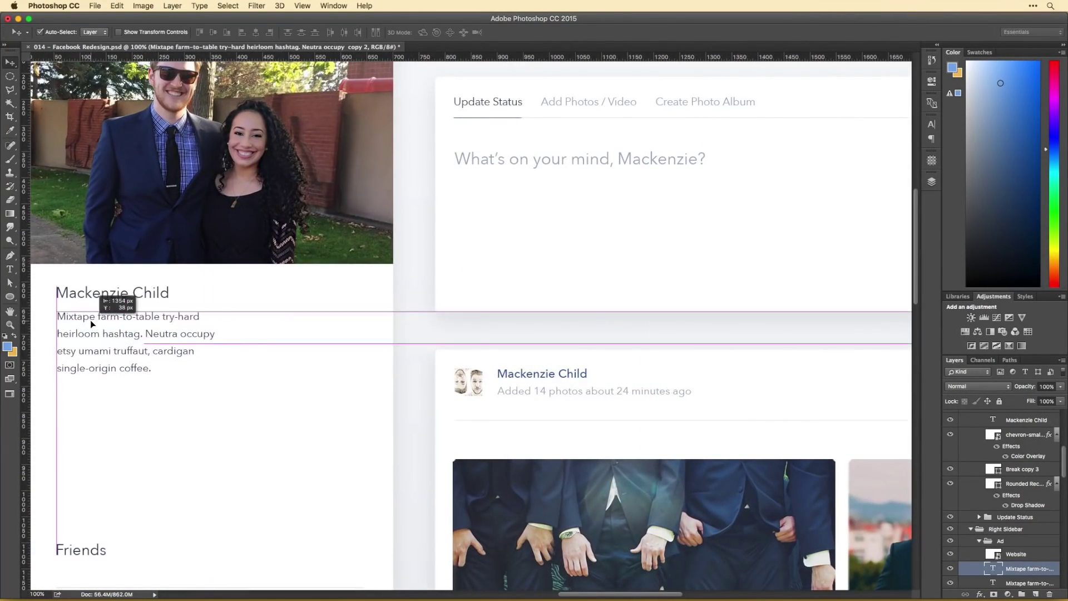
scroll(100, 314, left, 5)
Step: Widen the copied paragraph and retype it as 'I'm a designer, developer & YouTuber.'
key(t)
click(389, 339)
drag(493, 393, 618, 375)
key(super+a)
text(I'm a designer, developer & YouTuber.)
key(super+Return)
key(v)
scroll(497, 391, down, 5)
scroll(496, 391, right, 2)
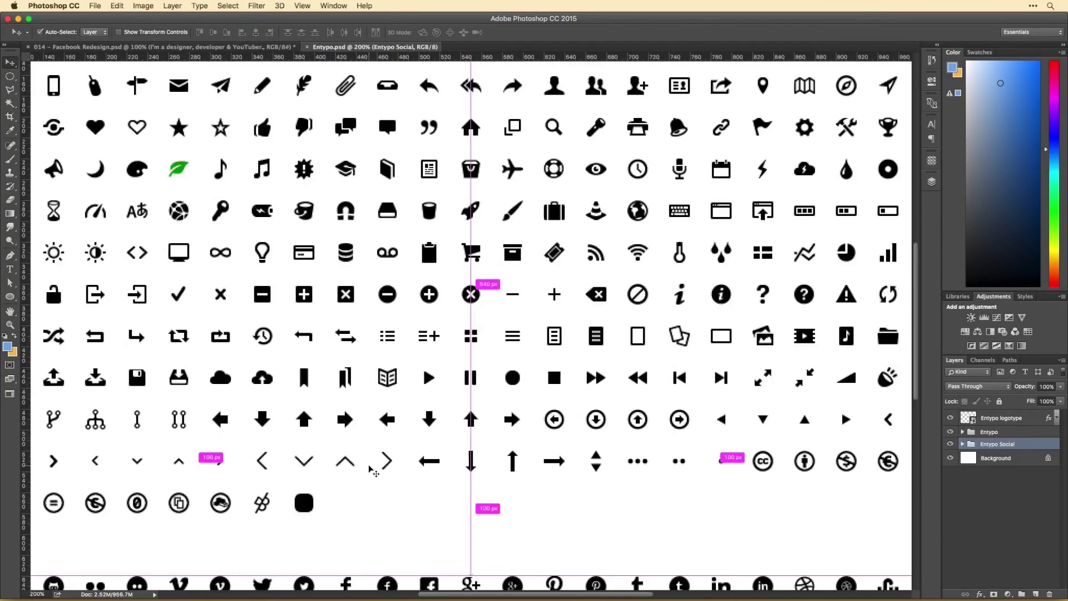
Step: Bring in the Entypo social icons and line them up in a row below the bio
key(super+equal)
scroll(557, 384, right, 2)
drag(403, 400, 406, 258)
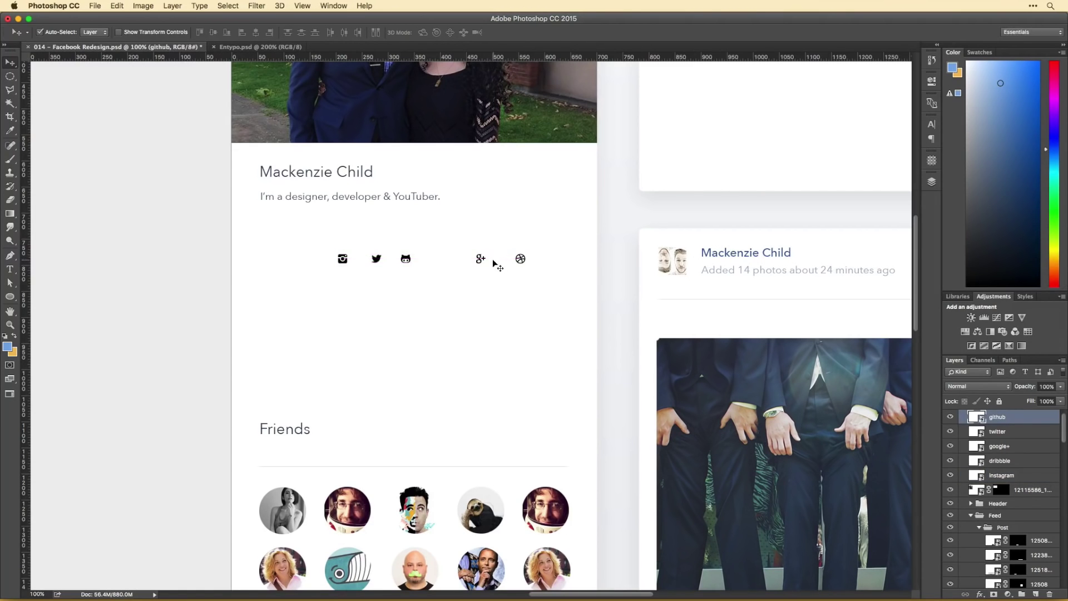
drag(521, 259, 388, 259)
drag(480, 261, 450, 269)
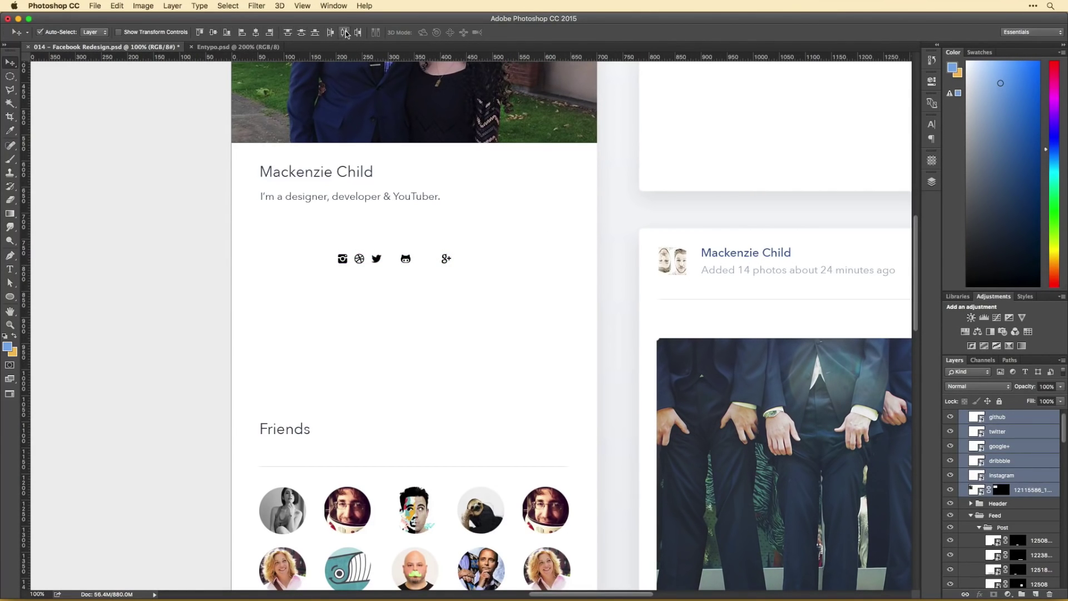
drag(342, 258, 349, 313)
Step: Drop the icon row in place and give the GitHub icon a colour overlay
drag(280, 270, 274, 272)
double_click(1029, 417)
click(730, 173)
click(505, 136)
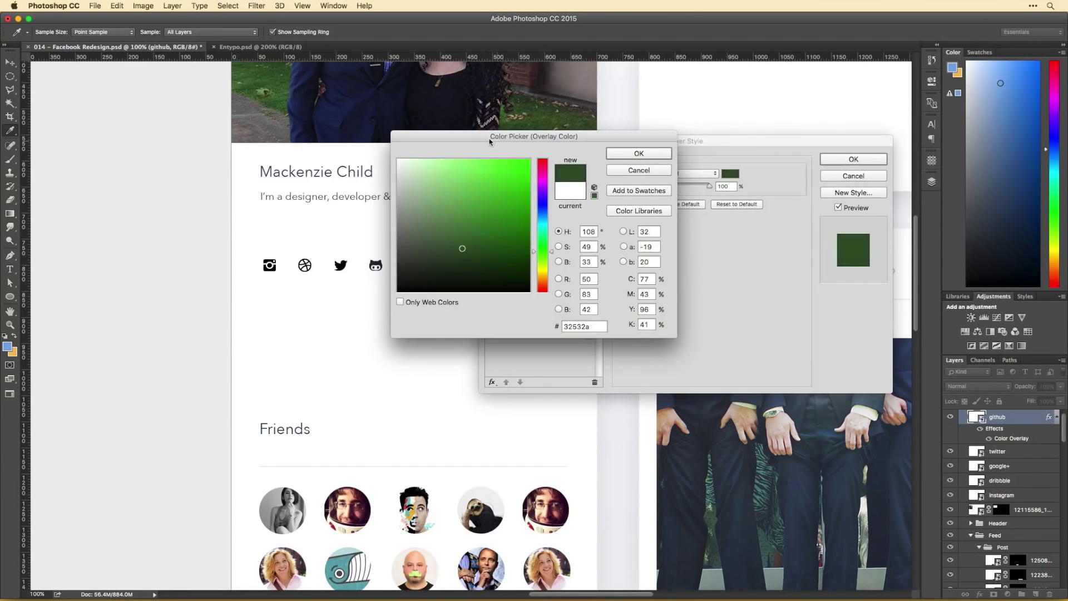
drag(505, 137, 567, 155)
drag(604, 189, 605, 238)
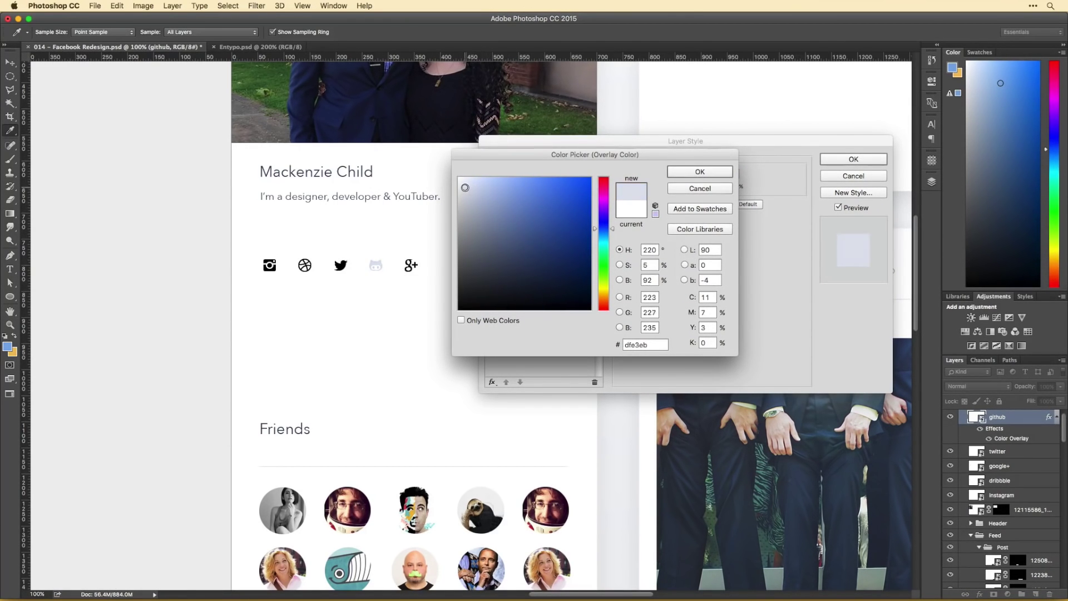
key(Return)
key(Return)
Step: Add a new layer clipped to the cover photo, pick the Brush, and reset colours
key(super+minus)
mouse_move(605, 297)
mouse_down()
mouse_move(604, 267)
mouse_move(780, 324)
mouse_up()
key(super+shift+n)
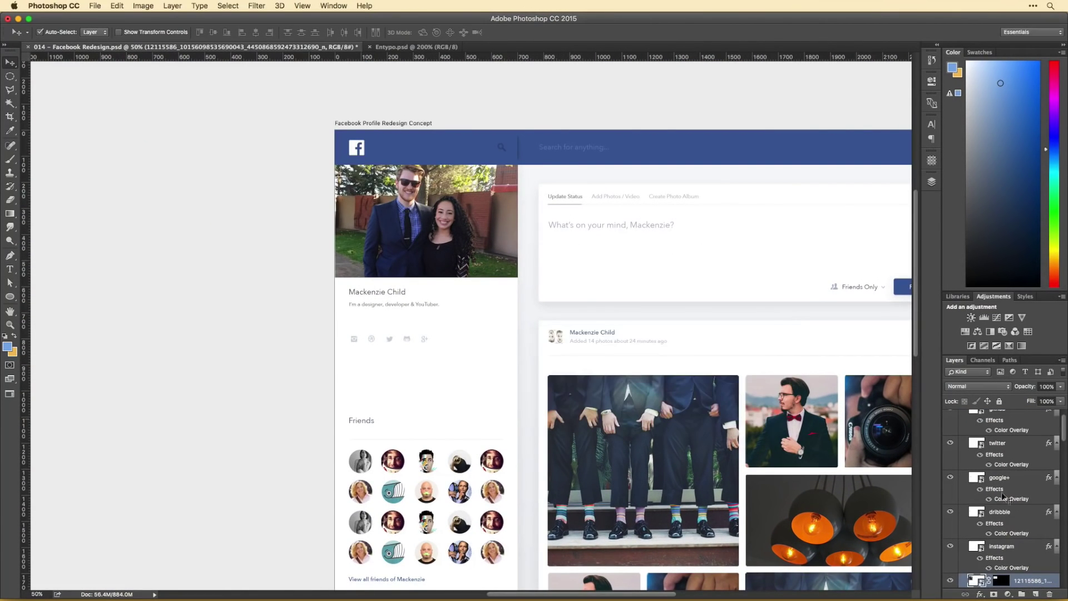
key(Return)
key(b)
key(d)
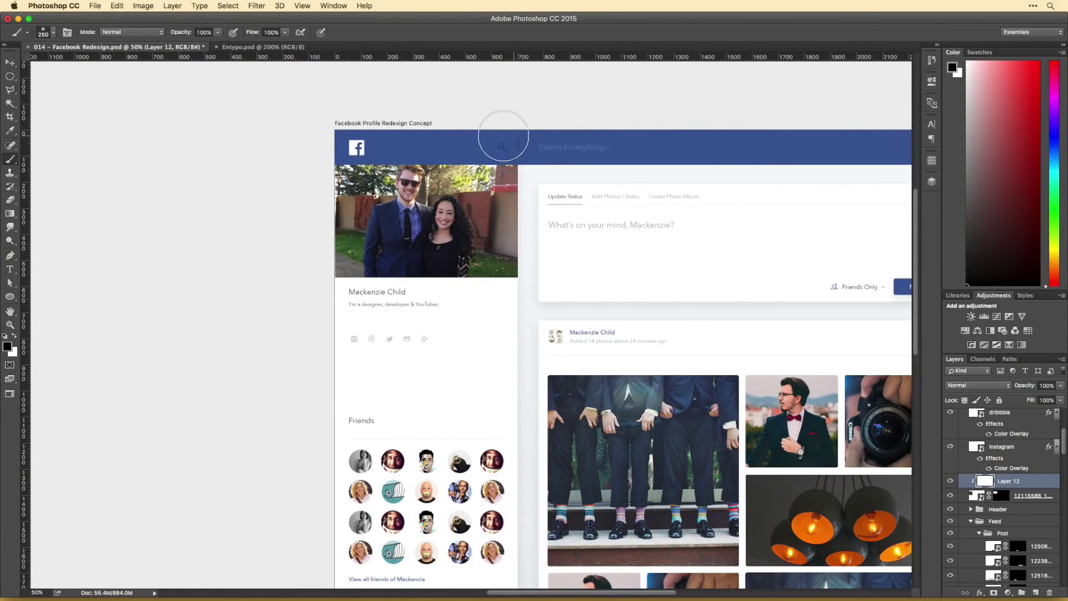
Step: Lower the new layer's opacity and select the post's dropdown chevron layer
scroll(259, 118, right, 5)
scroll(258, 118, down, 1)
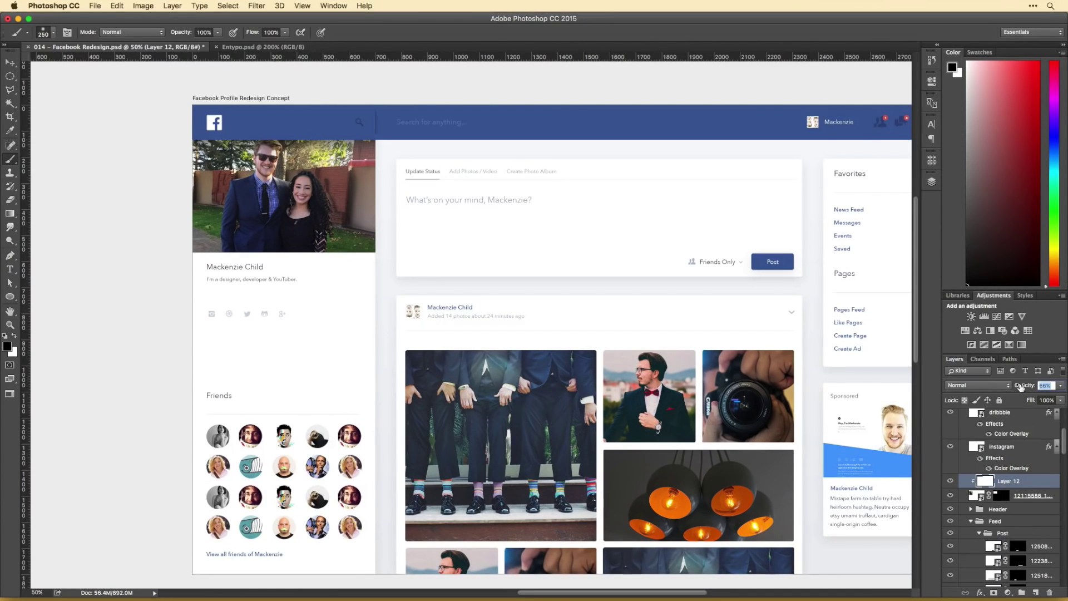
drag(1021, 386, 1024, 387)
scroll(621, 384, right, 3)
scroll(621, 384, down, 1)
click(665, 252)
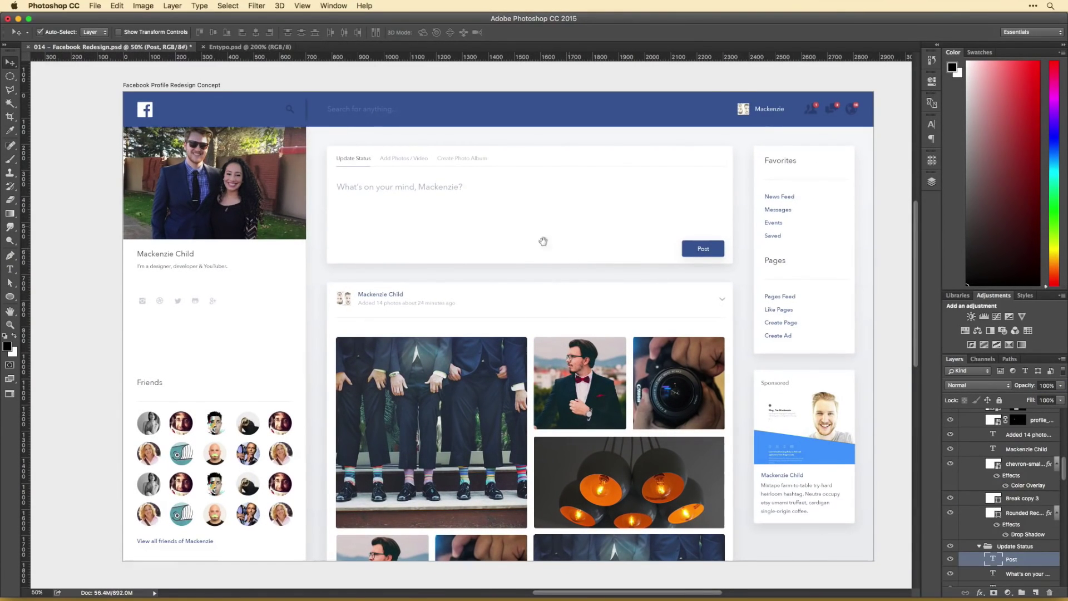
Step: Retype the status box labels as Timeline, About, Friends, Photos, Videos, Instagram tabs
scroll(570, 217, right, 2)
scroll(570, 217, up, 2)
click(429, 213)
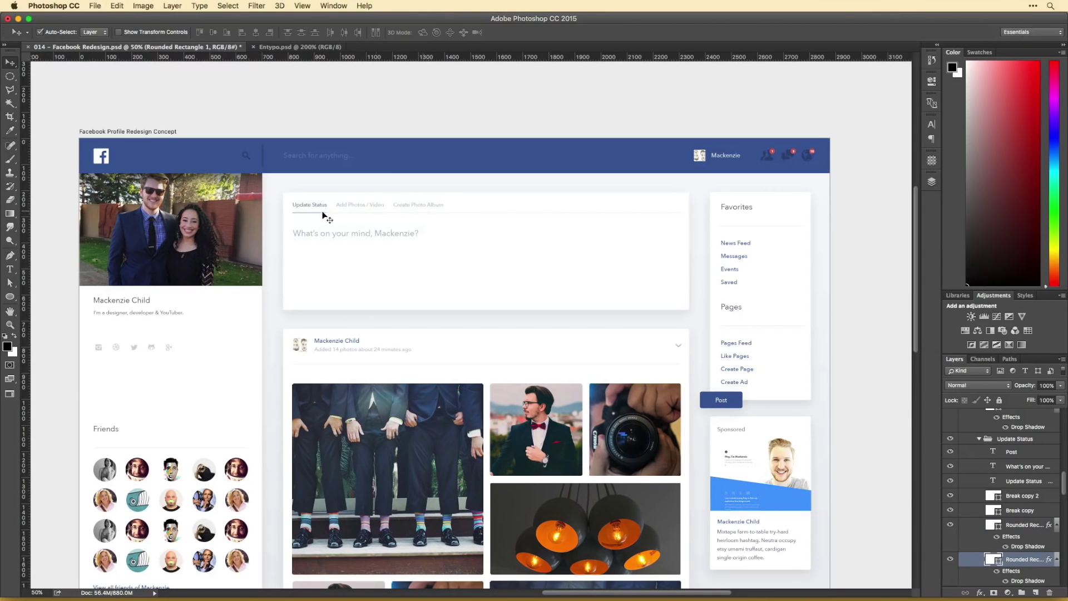
click(307, 227)
key(t)
key(super+equal)
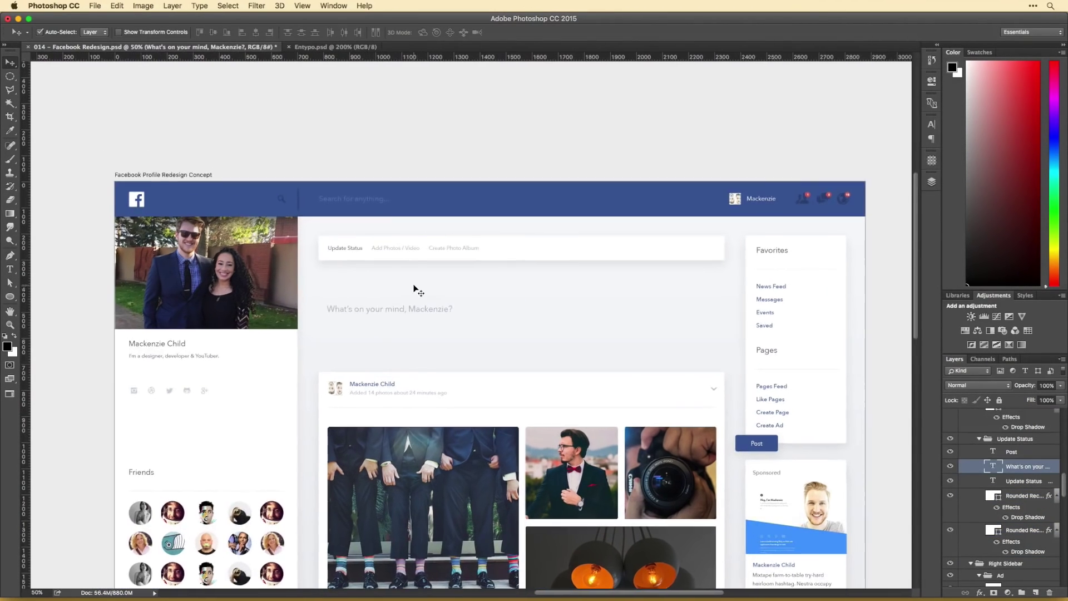
key(super+z)
key(super+z)
key(super+z)
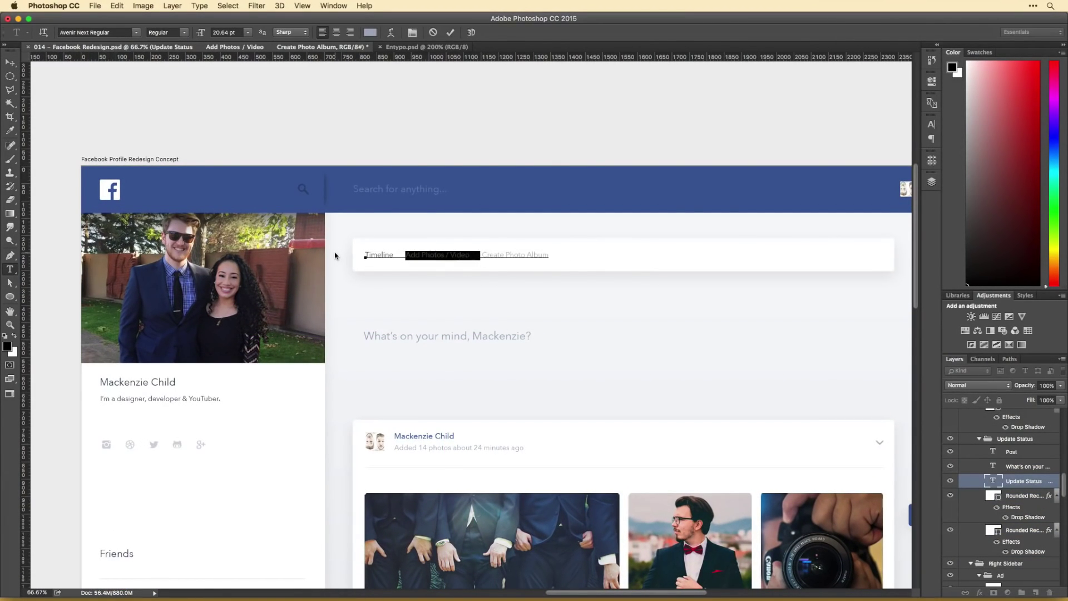
text(Friends Photo)
key(super+Return)
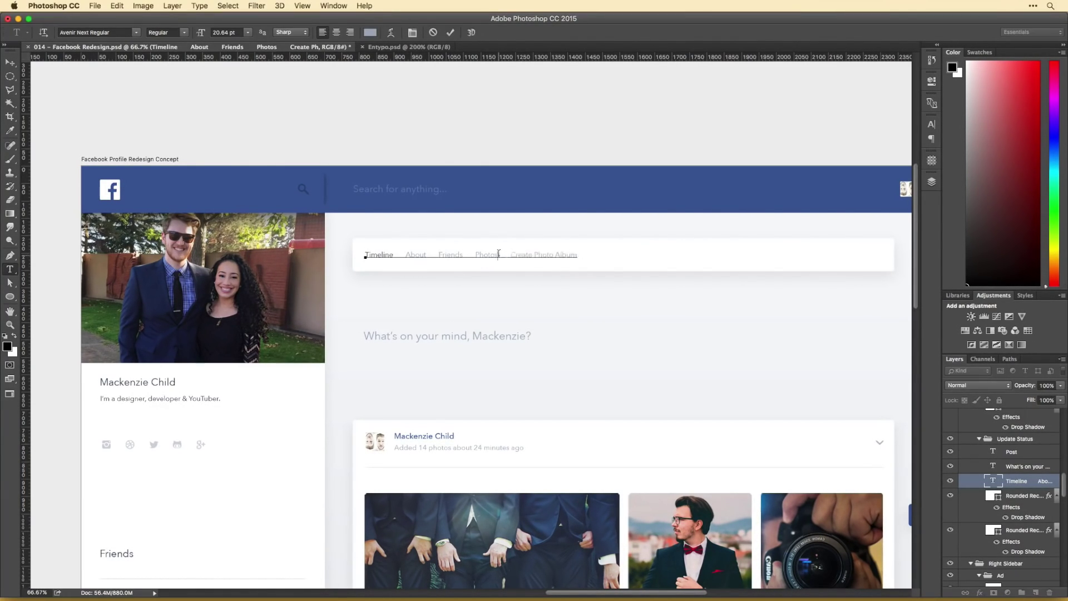
key(BackSpace)
key(super+Return)
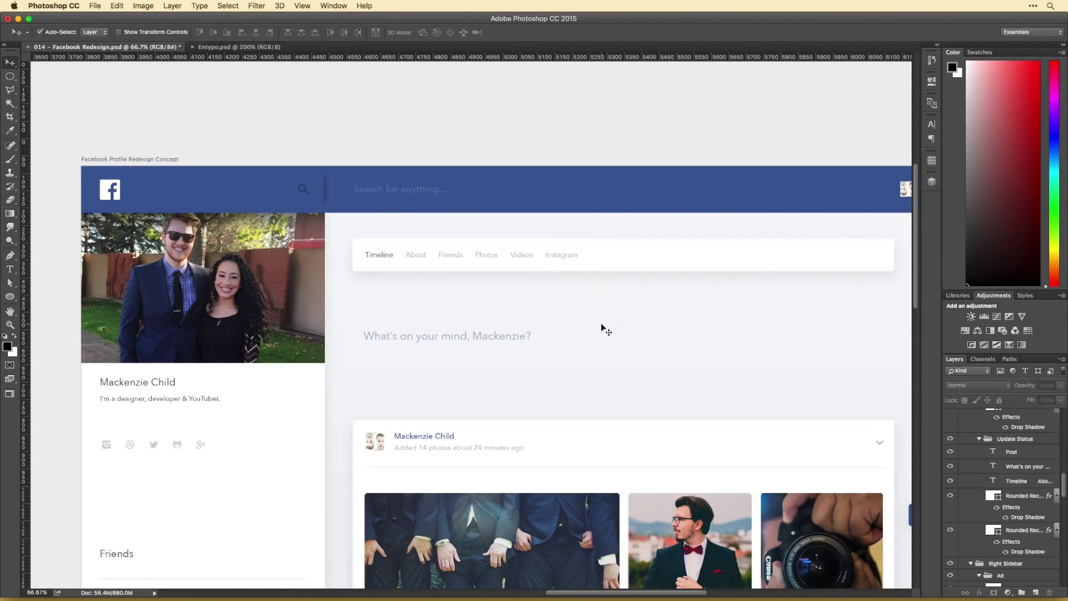
Step: Delete the status composer area and move the post up beneath the tab bar
key(v)
drag(601, 327, 491, 297)
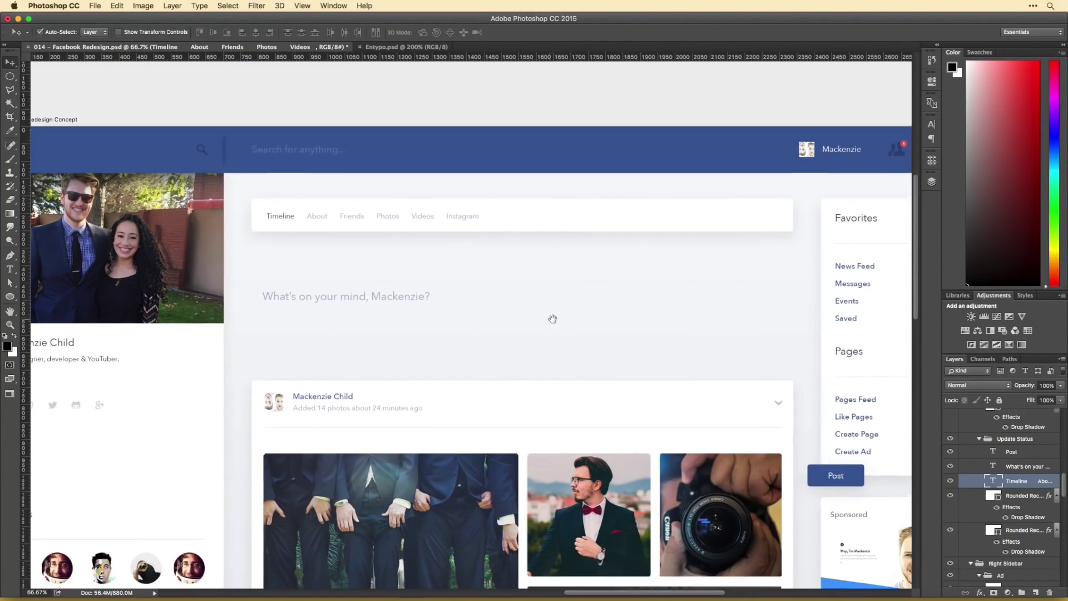
key(super+minus)
key(Delete)
scroll(499, 310, down, 5)
drag(684, 529, 684, 432)
scroll(716, 450, down, 3)
scroll(716, 450, right, 4)
scroll(716, 450, up, 3)
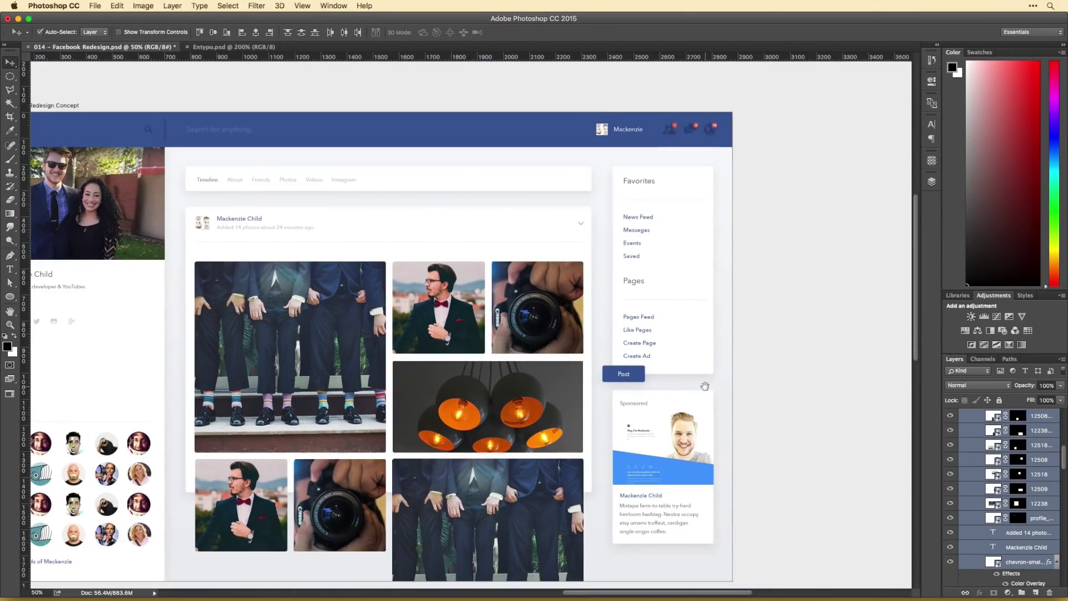
click(639, 377)
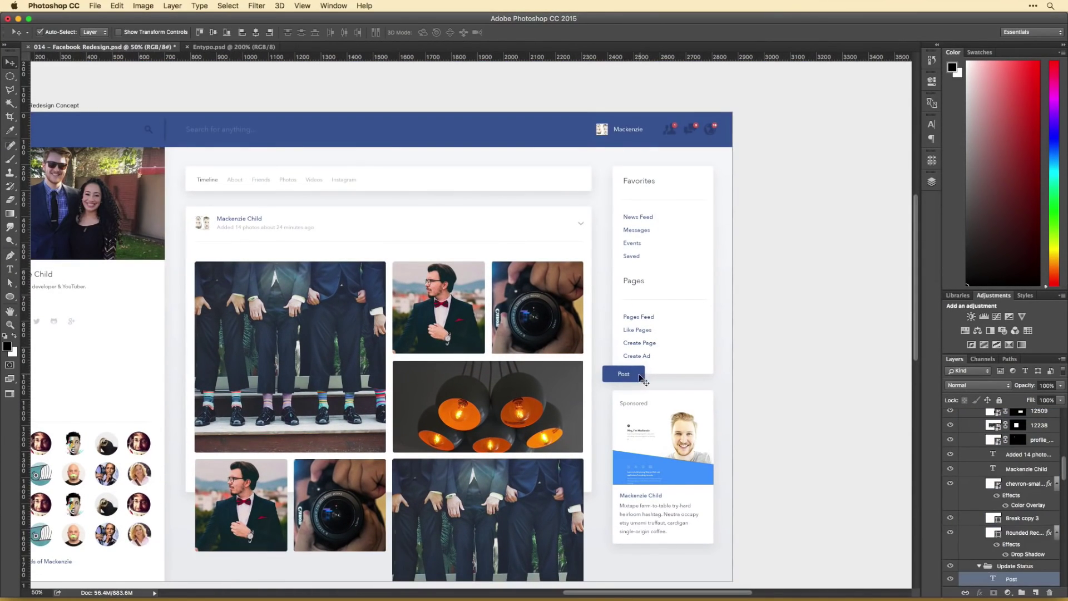
Step: Retype the Favorites list as Recent and the years, moved below the divider
double_click(645, 222)
text(Recent)
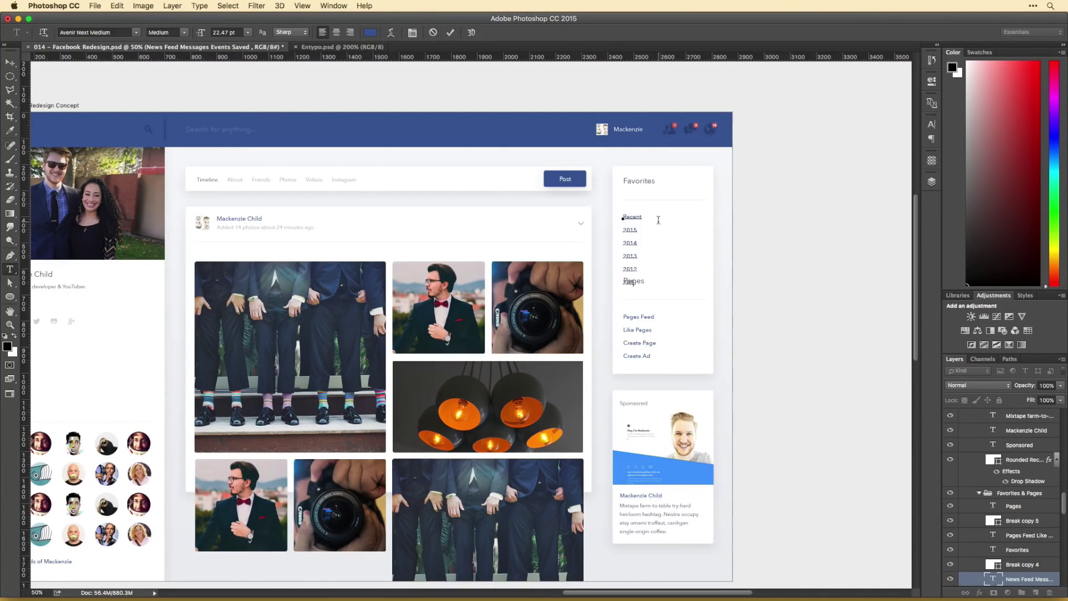
key(super+Return)
key(v)
click(634, 222)
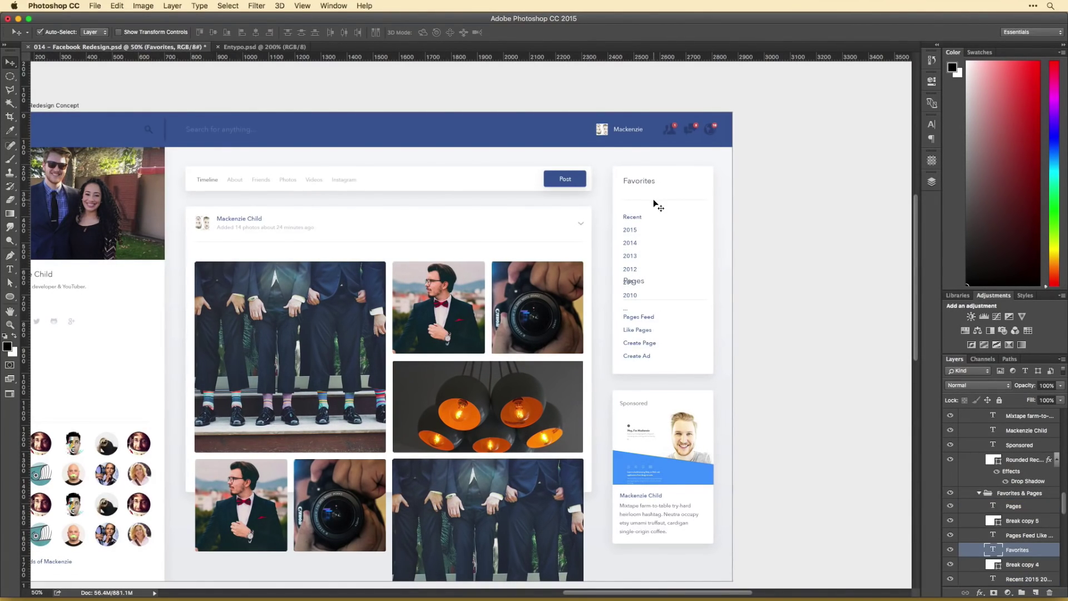
click(638, 218)
drag(685, 194, 690, 232)
Step: Rename the card heading to History and give the list a darker text colour
double_click(636, 179)
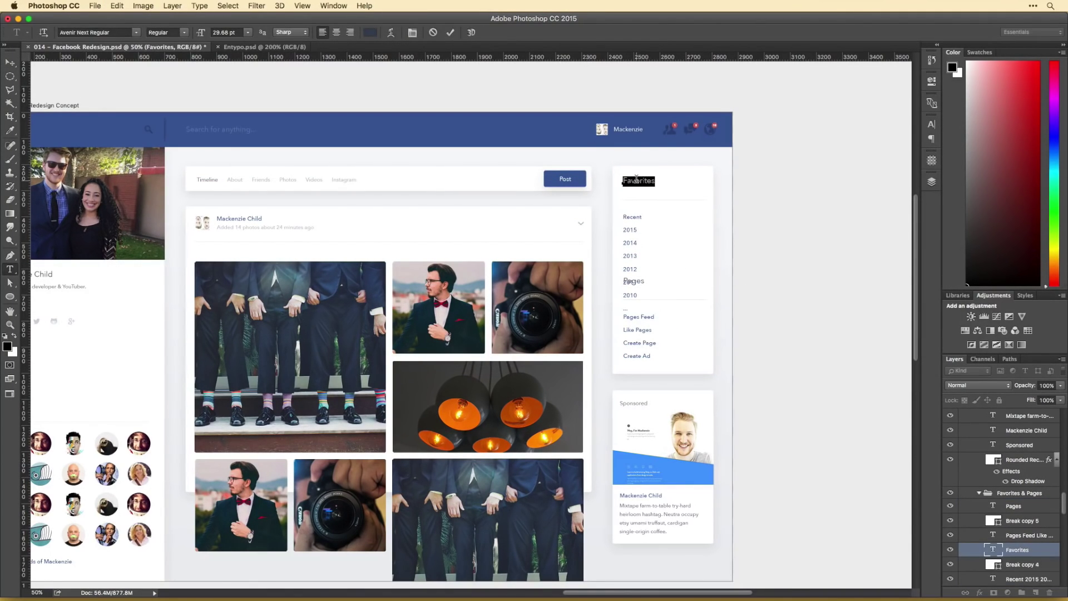
click(623, 228)
key(super+a)
click(370, 33)
click(696, 171)
key(super+Return)
key(v)
click(643, 286)
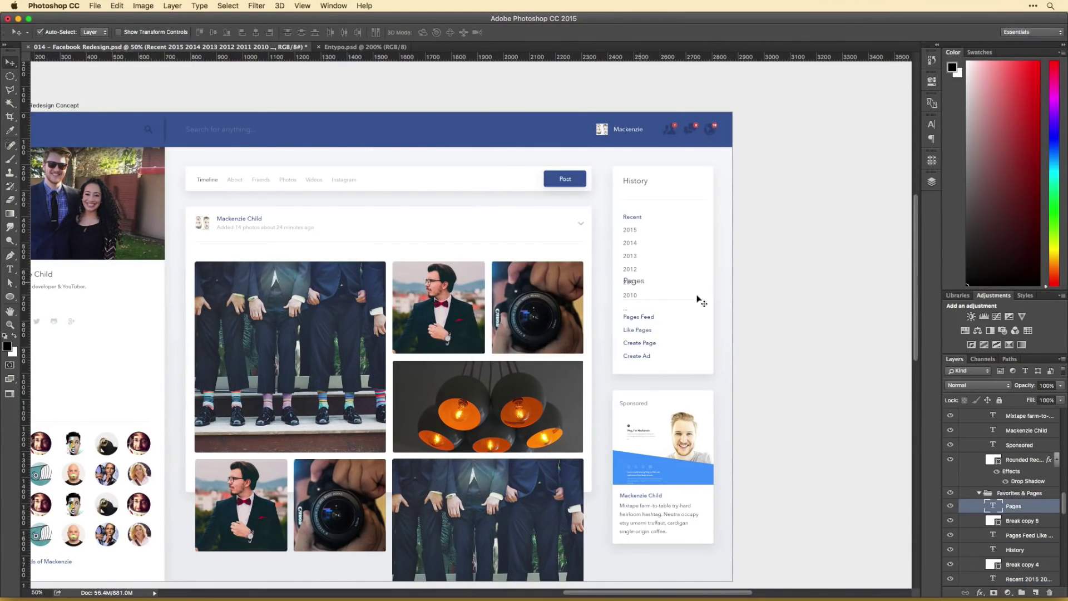
drag(711, 288, 711, 290)
Step: Delete the Pages section layers
key(Delete)
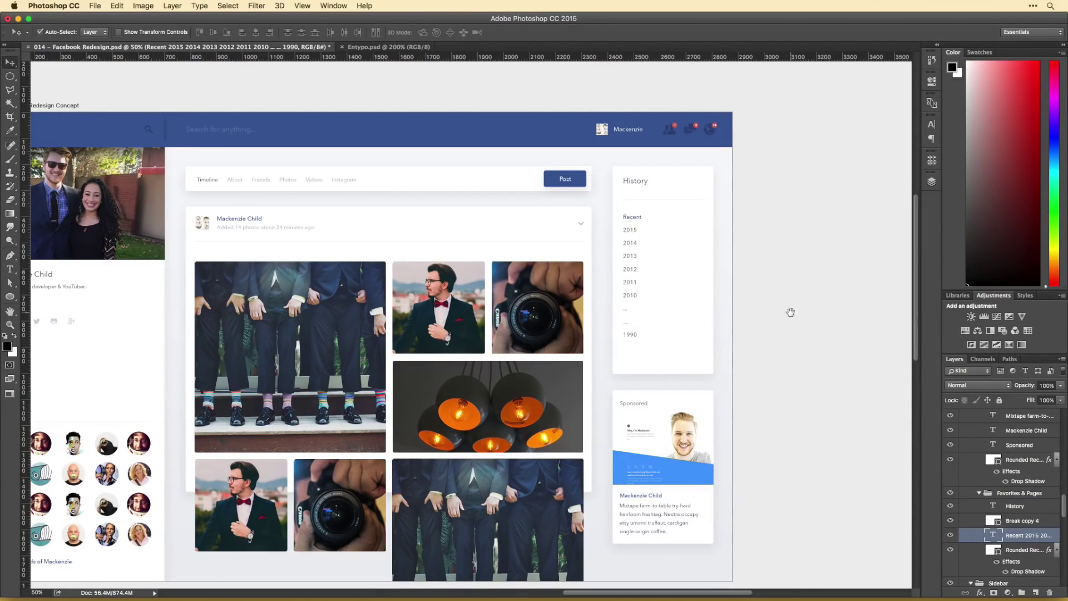
scroll(801, 356, left, 5)
scroll(806, 519, down, 2)
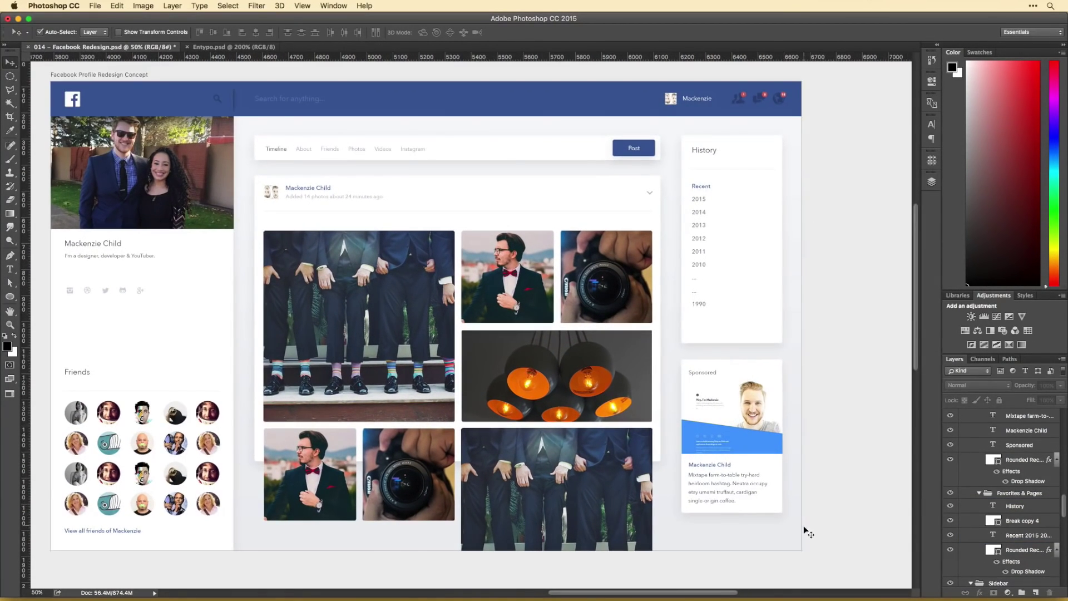
Step: Copy the Post button into the left sidebar and label it 'Add Friend'
drag(806, 519, 673, 382)
key(Delete)
key(super+z)
drag(447, 450, 621, 505)
drag(787, 200, 241, 369)
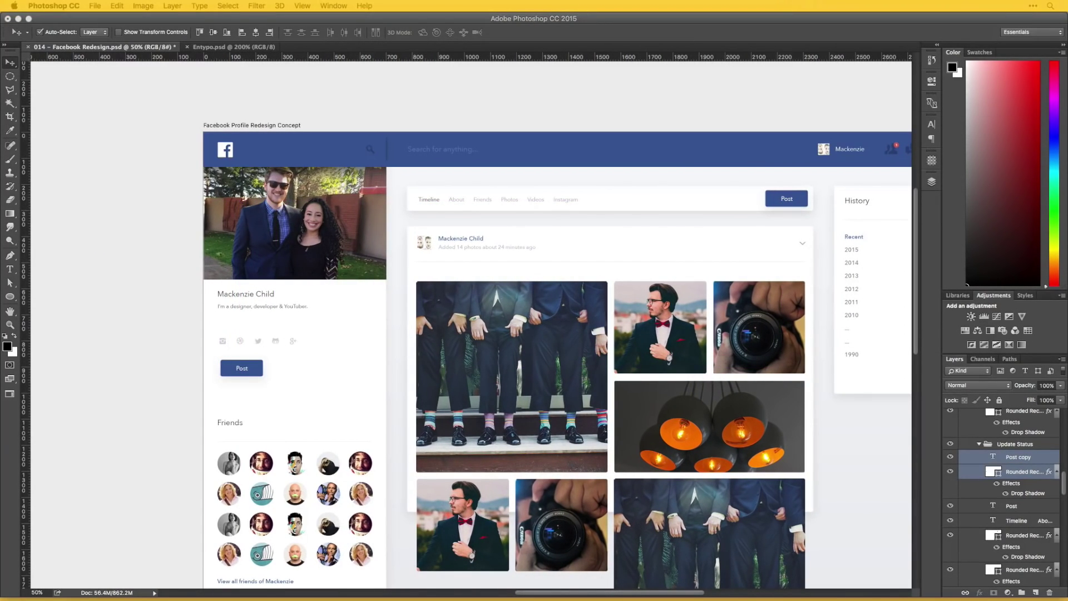
double_click(242, 367)
text(Add Frien)
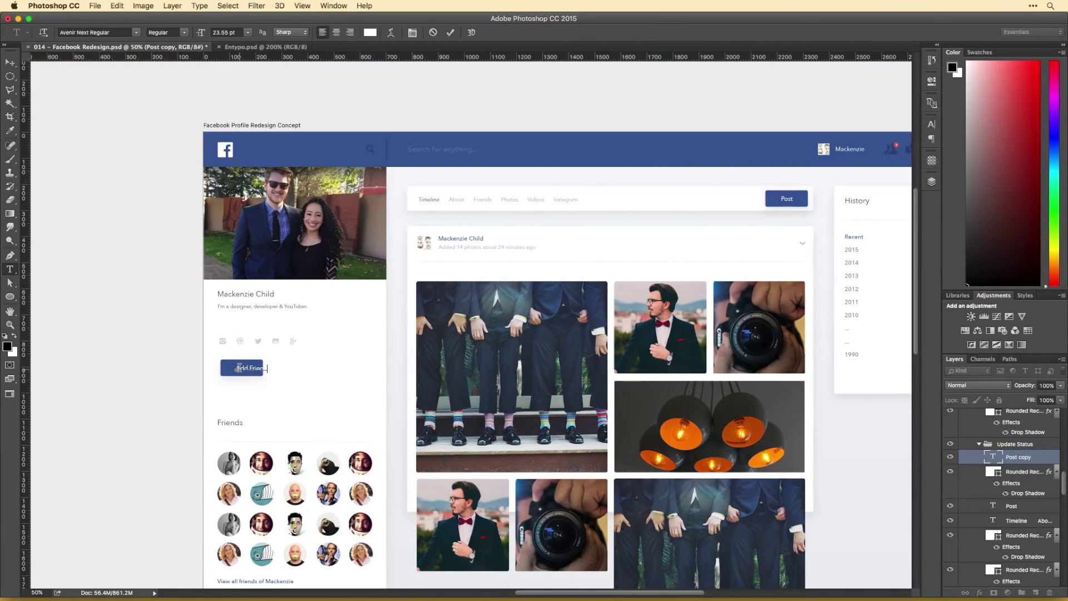
text(d)
key(super+Return)
Step: Change the sidebar button label to 'Send Friend Request' and centre it in the button
click(262, 367)
key(super+a)
text(Send Friend Request)
key(super+Return)
drag(253, 371, 320, 336)
click(290, 371)
key(ctrl+alt+z)
key(ctrl+alt+z)
key(ctrl+alt+z)
key(ctrl+shift+z)
key(ctrl+shift+z)
key(ctrl+alt+z)
Step: Duplicate the divider line and place the copy near the sidebar button
scroll(362, 370, left, 5)
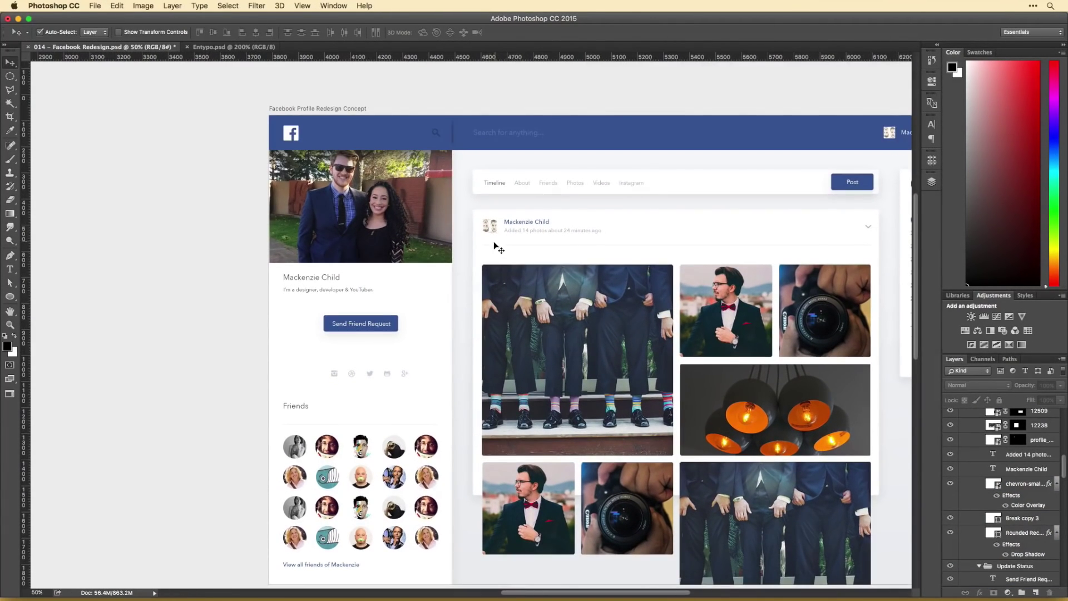
key(ctrl+j)
key(ctrl+t)
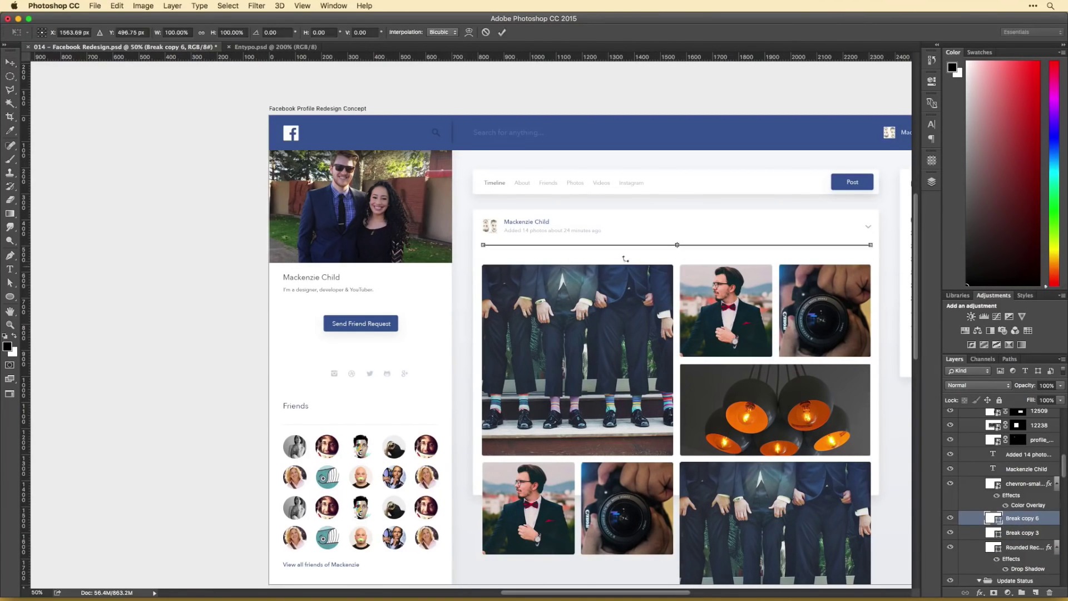
key(ctrl+equal)
drag(508, 162, 82, 319)
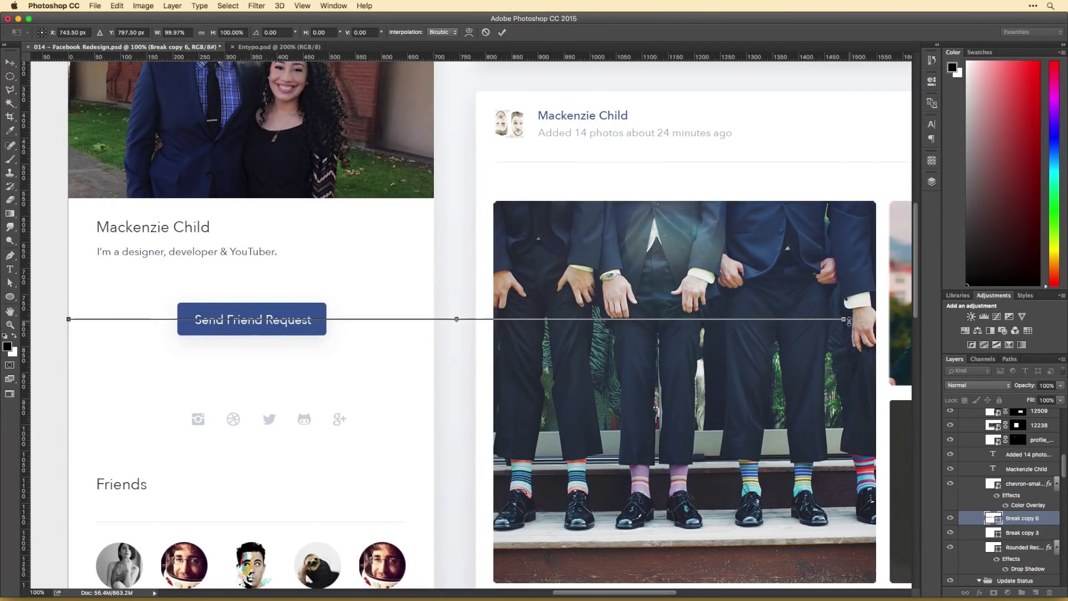
key(Return)
Step: Move the feed post's layers down to make room
click(272, 321)
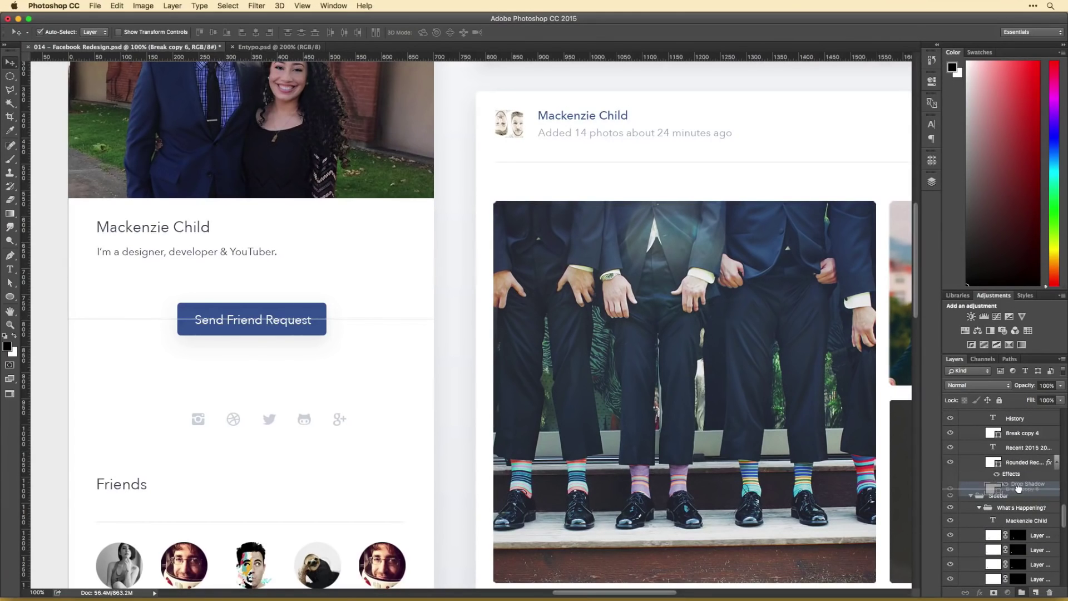
drag(295, 316, 548, 331)
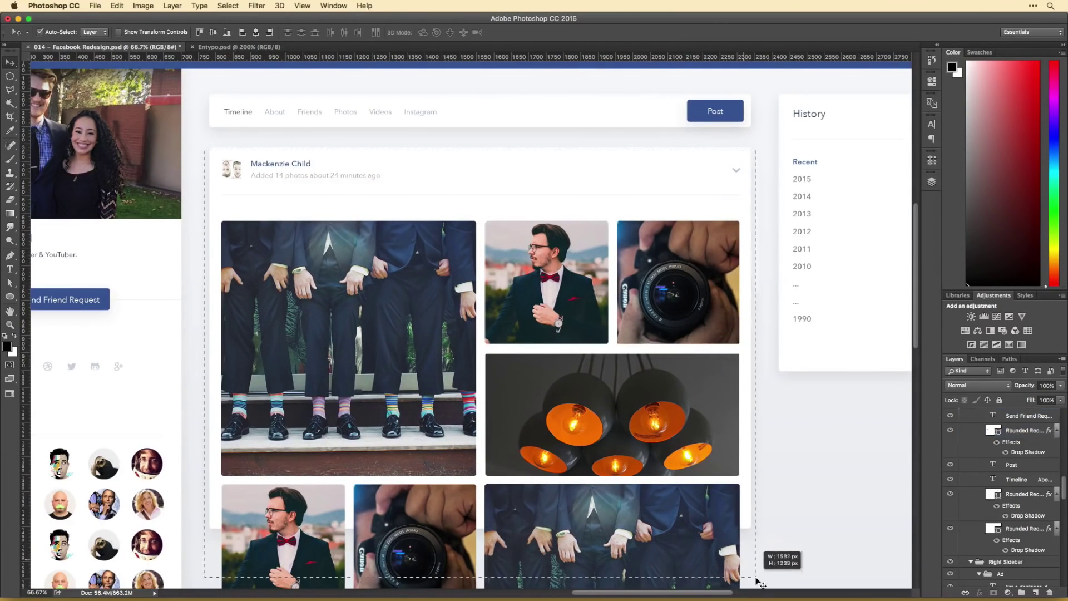
drag(757, 582, 757, 582)
drag(573, 181, 662, 228)
key(ctrl+minus)
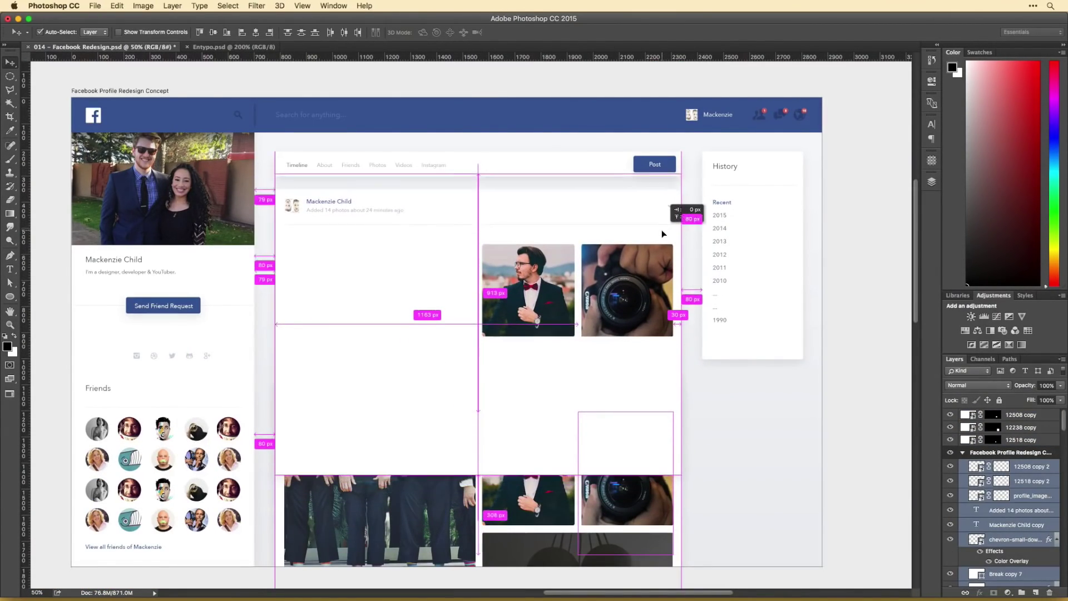
Step: Shorten the top post's background card
click(480, 444)
key(ctrl+t)
drag(478, 473, 487, 360)
key(Return)
Step: Make the Timeline tab label bold
key(t)
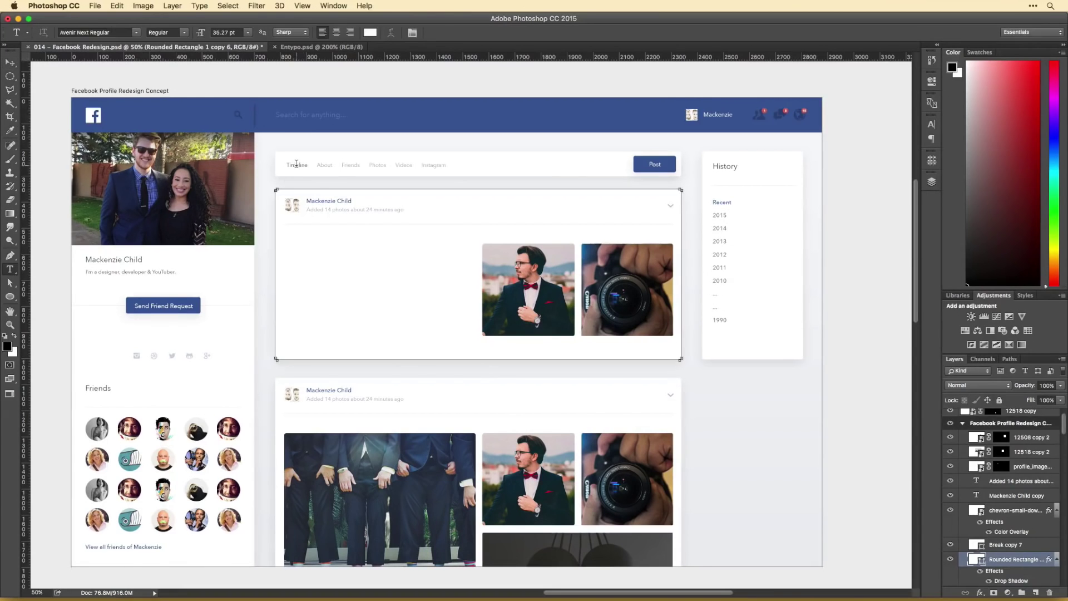
double_click(297, 165)
click(165, 33)
click(167, 90)
key(ctrl+Return)
key(v)
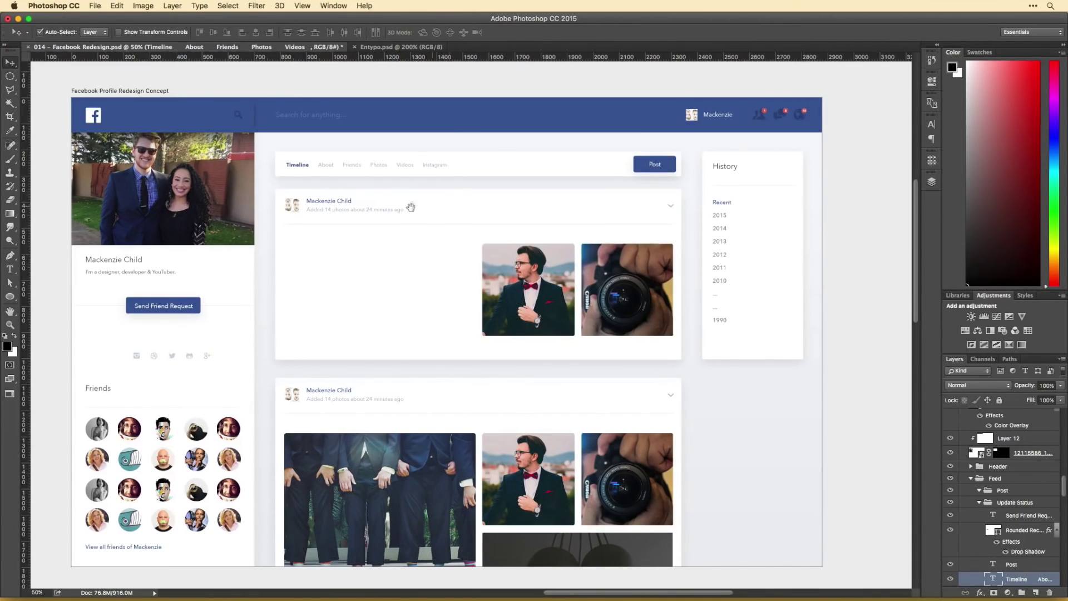
Step: Move the status prompt text into the right artboard
scroll(556, 278, left, 2)
scroll(557, 278, up, 1)
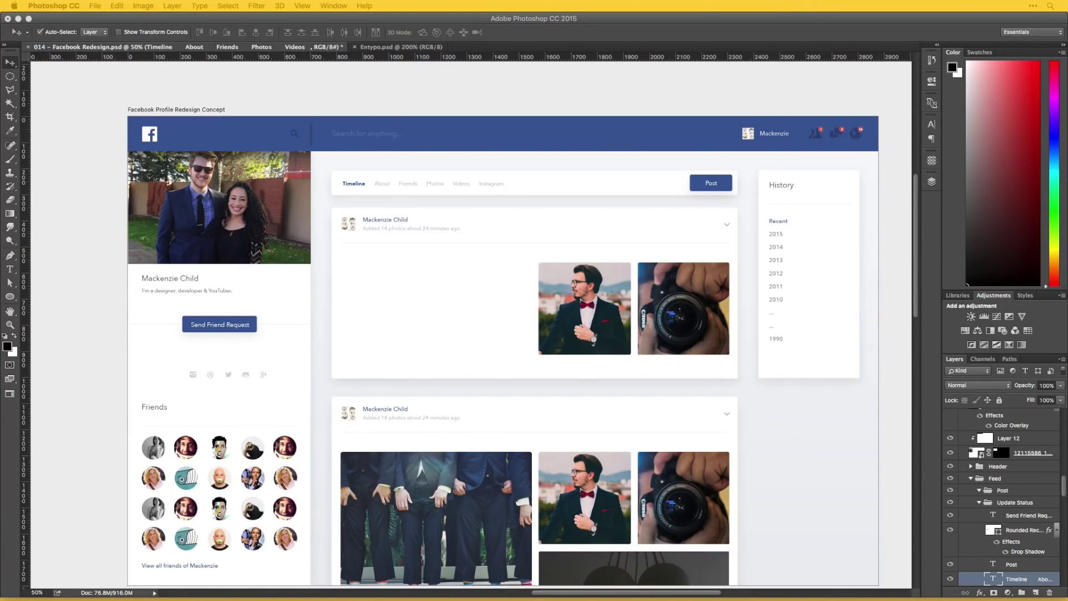
key(ctrl+alt+z)
key(ctrl+alt+z)
key(ctrl+alt+z)
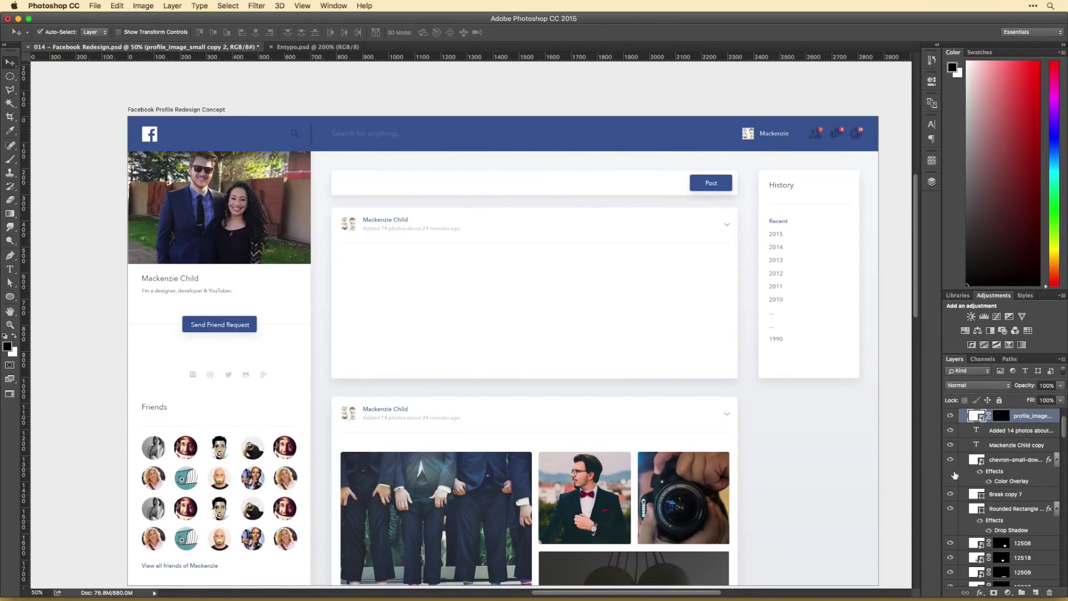
key(ctrl+minus)
click(122, 146)
drag(123, 146, 525, 164)
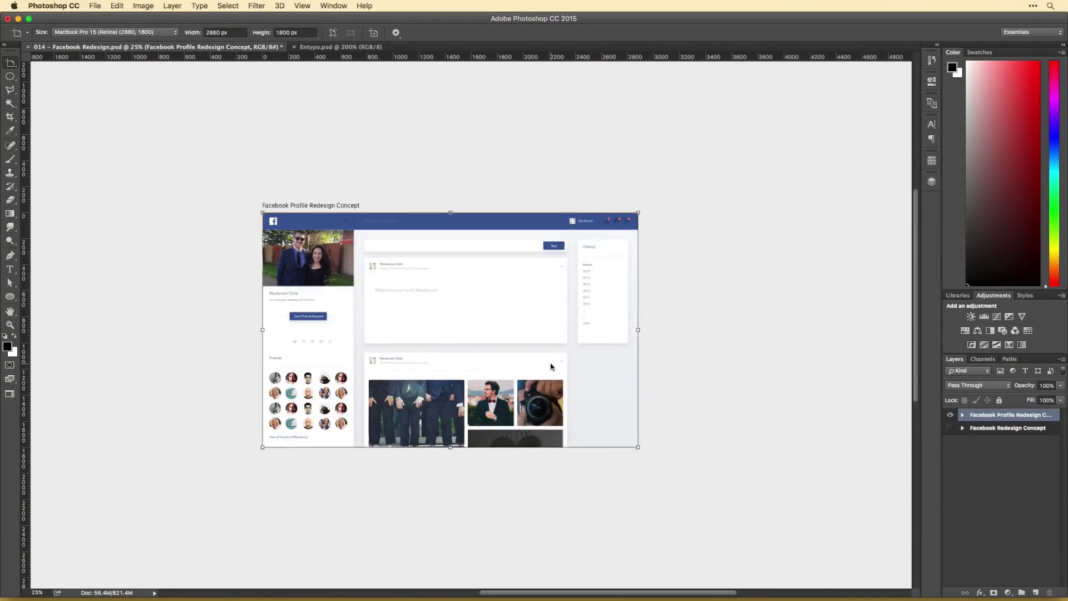
key(ctrl+plus)
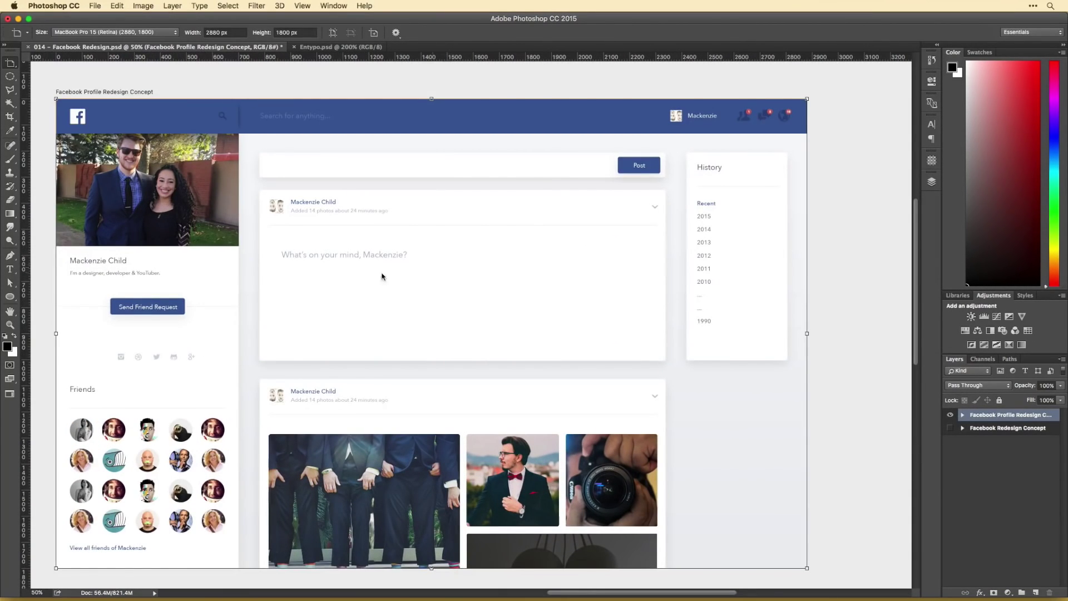
Step: Retype the status prompt as 'This is a status update. Bleeb blab blue.'
double_click(361, 254)
click(370, 32)
key(Return)
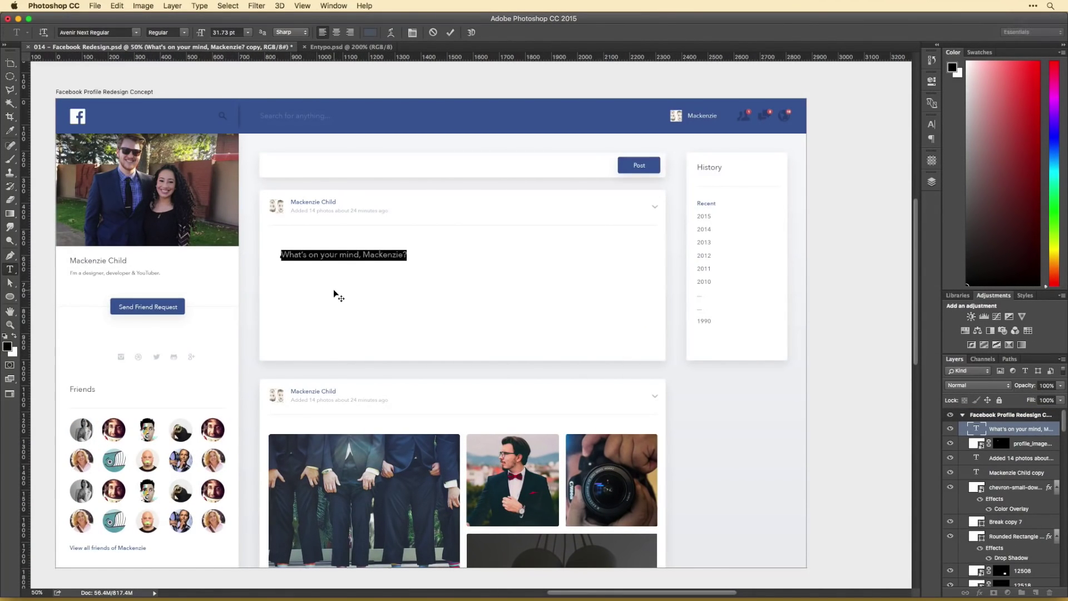
text(This is a status update. Bleeb blab bl)
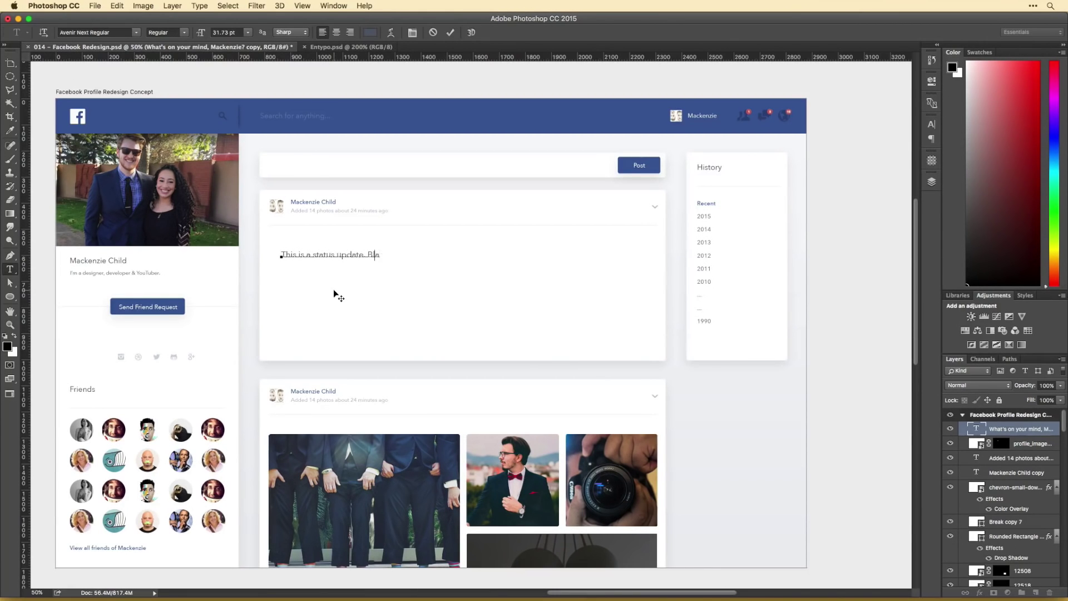
text(ue.)
key(ctrl+Return)
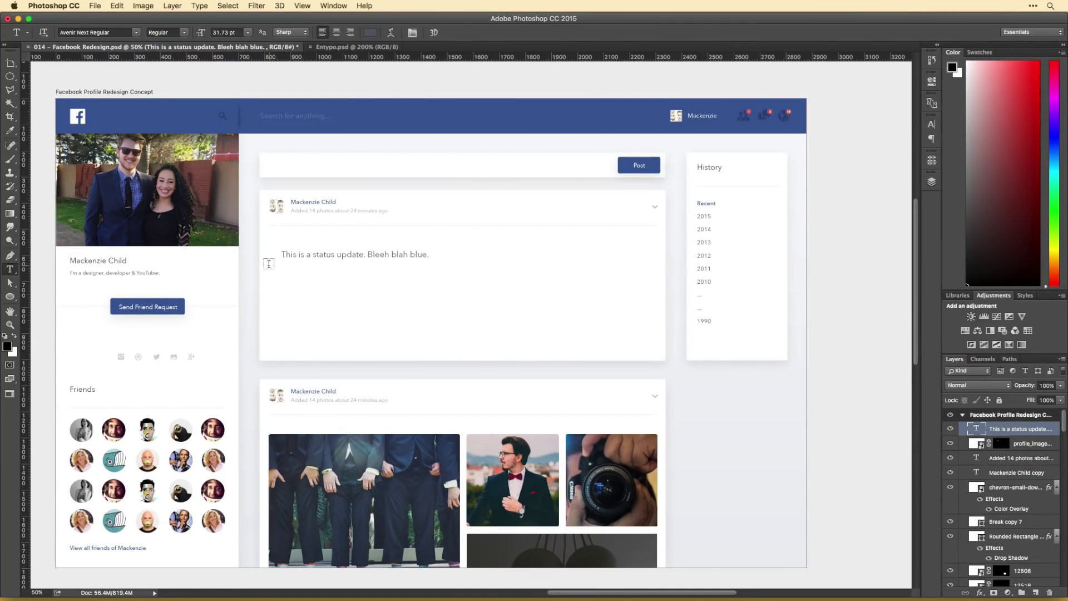
Step: Paste the copied Hipster Ipsum filler into a paragraph text box below the status line
drag(277, 264, 641, 338)
text(Blue bottle asymmetrical locavore mustache bitters trust fund brooklyn. Hella organic humblebrag pork belly irony.)
key(super+a)
key(super+t)
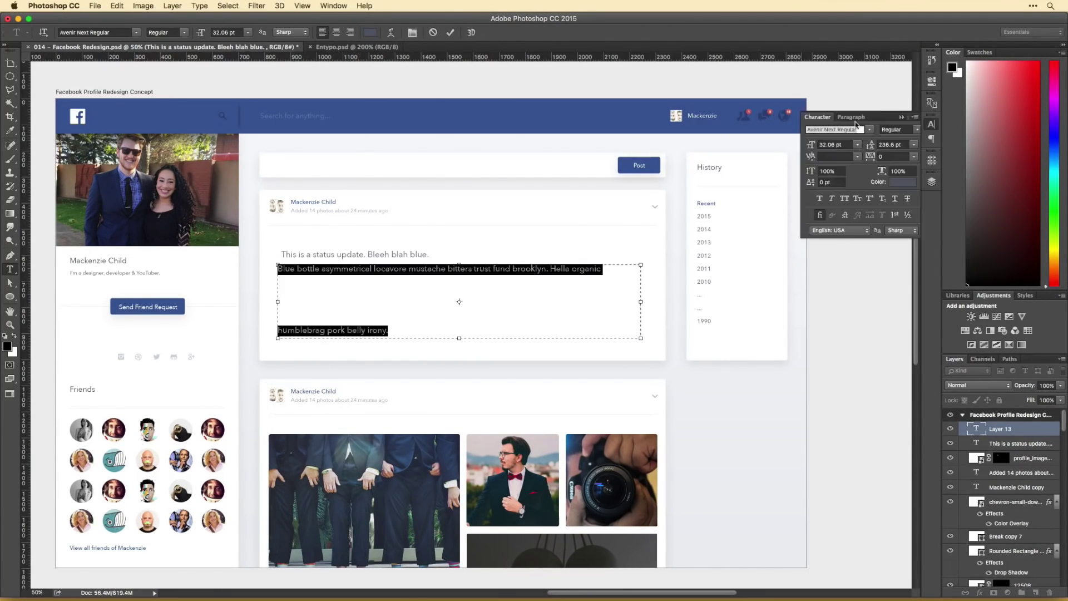
Step: Merge the status line into the filler paragraph, raise its leading, and fit it across the card
key(super+Return)
click(454, 267)
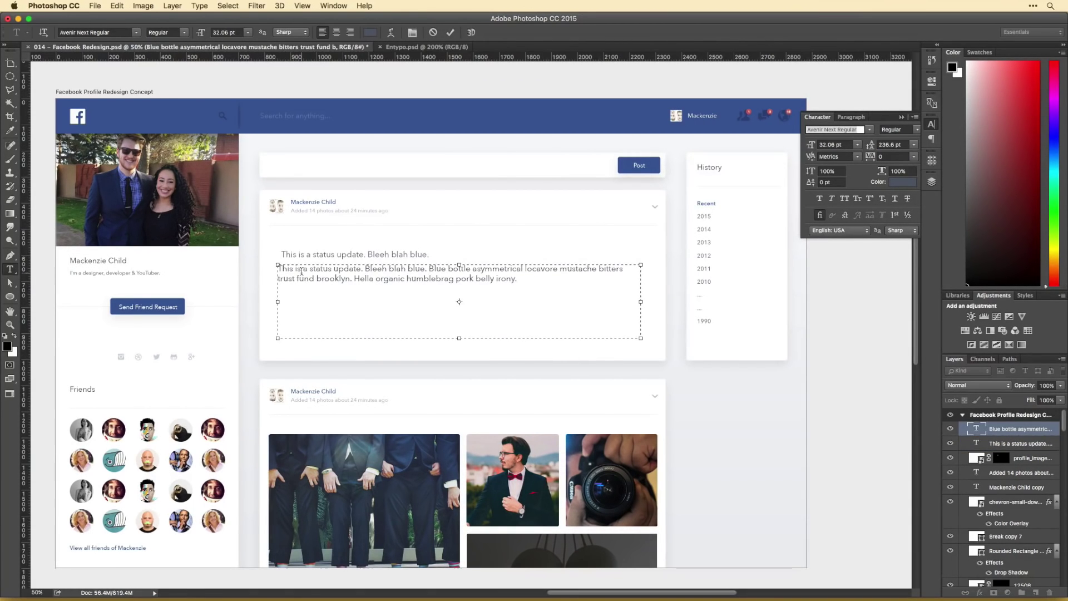
key(super+a)
click(913, 145)
drag(871, 149, 888, 150)
key(super+Return)
key(Delete)
drag(453, 264, 445, 245)
drag(641, 254, 652, 254)
key(ctrl+Return)
Step: Shorten the post card to fit the text and duplicate it as a panel below
key(v)
drag(462, 361, 462, 286)
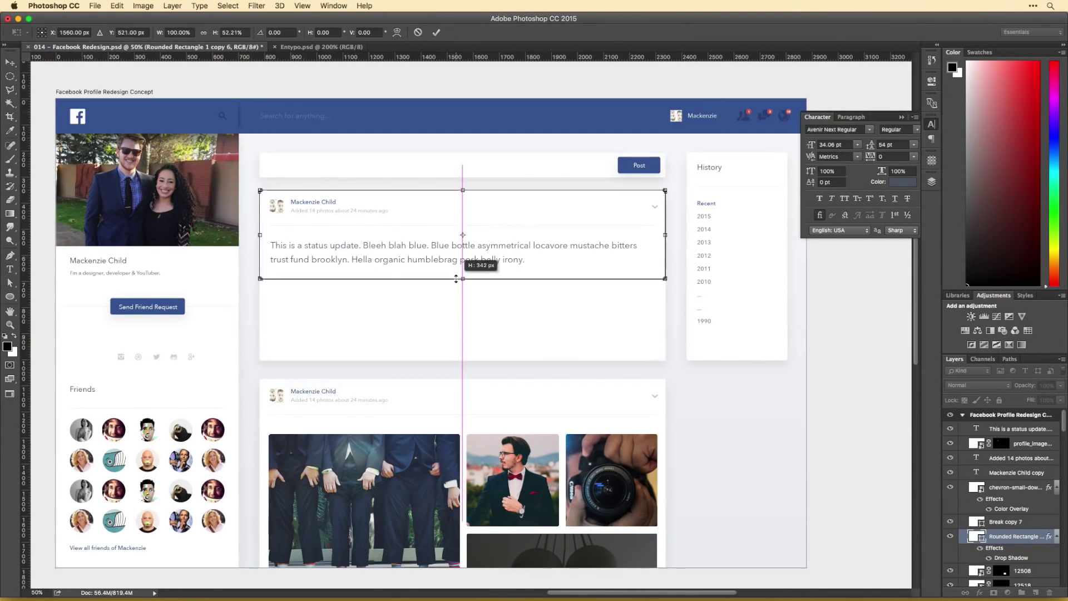
key(ctrl+j)
key(ctrl+t)
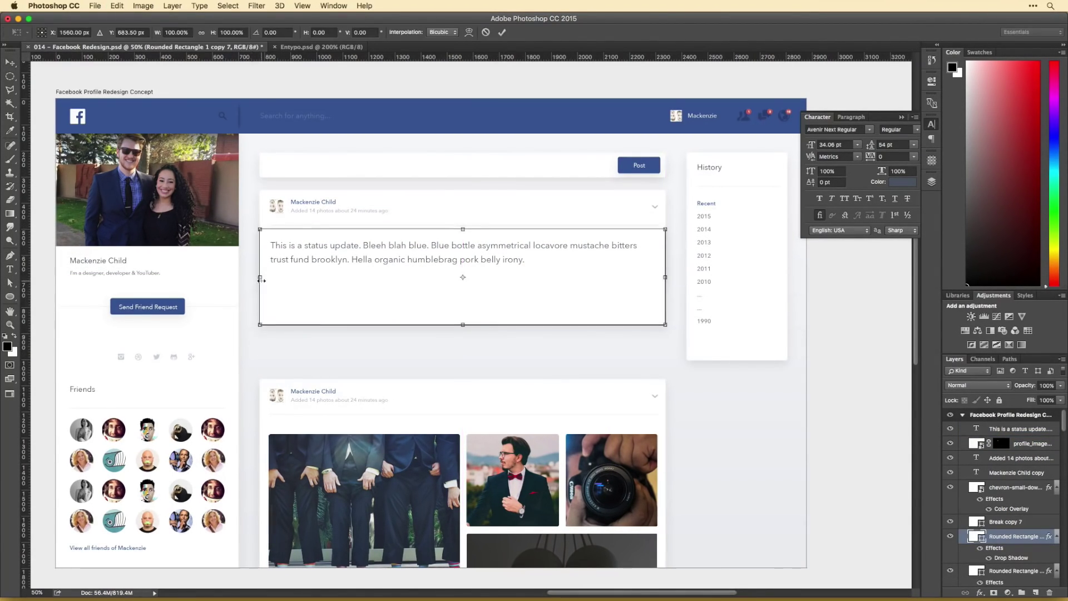
drag(410, 329, 388, 328)
key(Return)
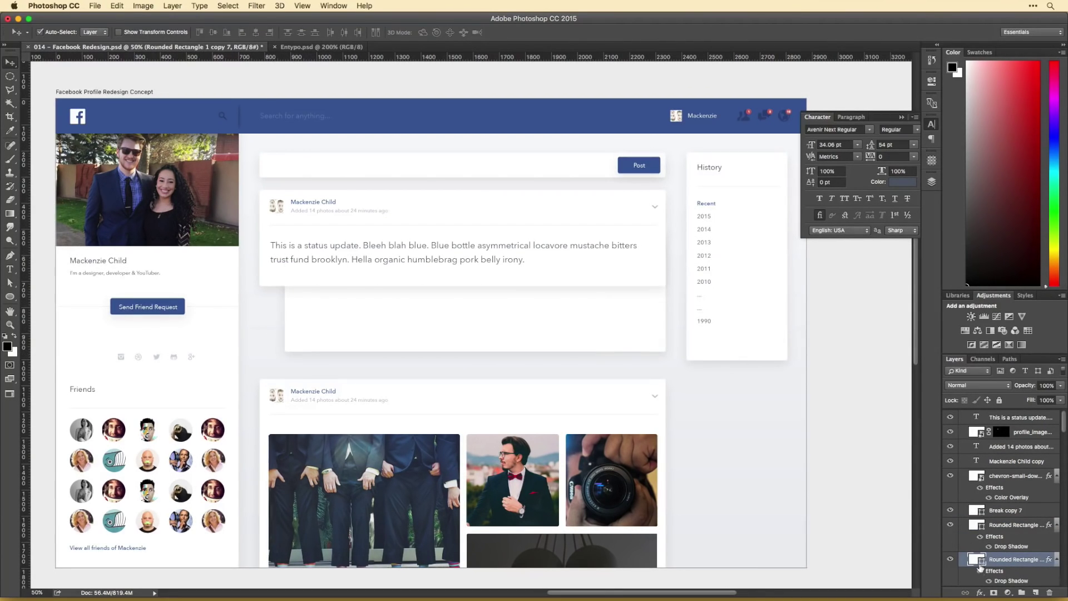
Step: Fill the new panel with light grey #f6f6f7
double_click(976, 559)
click(327, 301)
scroll(326, 301, right, 4)
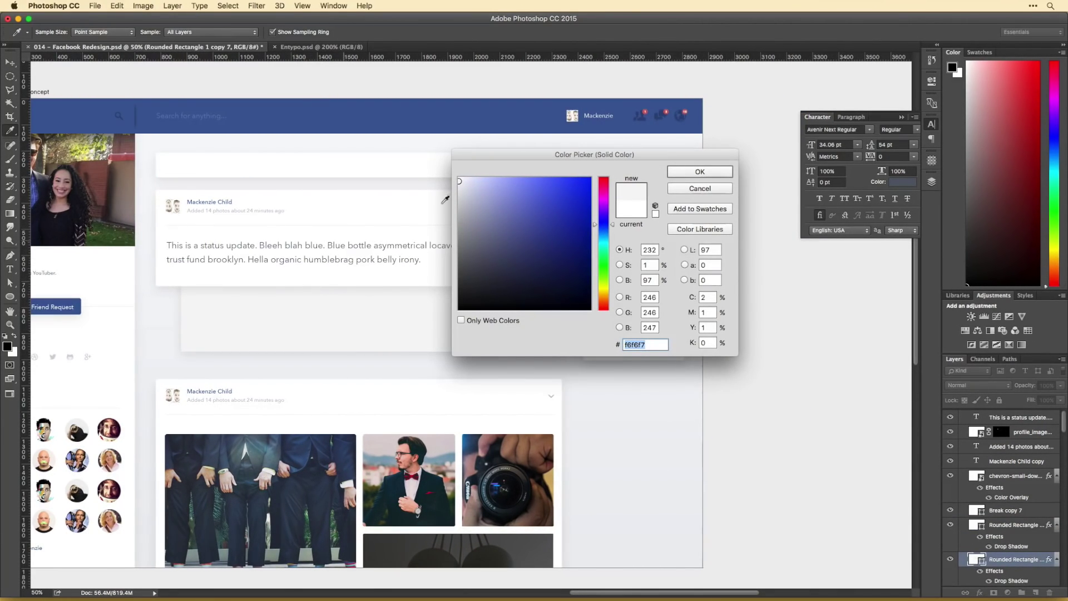
key(Return)
Step: Copy the timestamp caption line down beneath the status text and select its words
key(v)
scroll(445, 322, left, 4)
drag(559, 322, 540, 323)
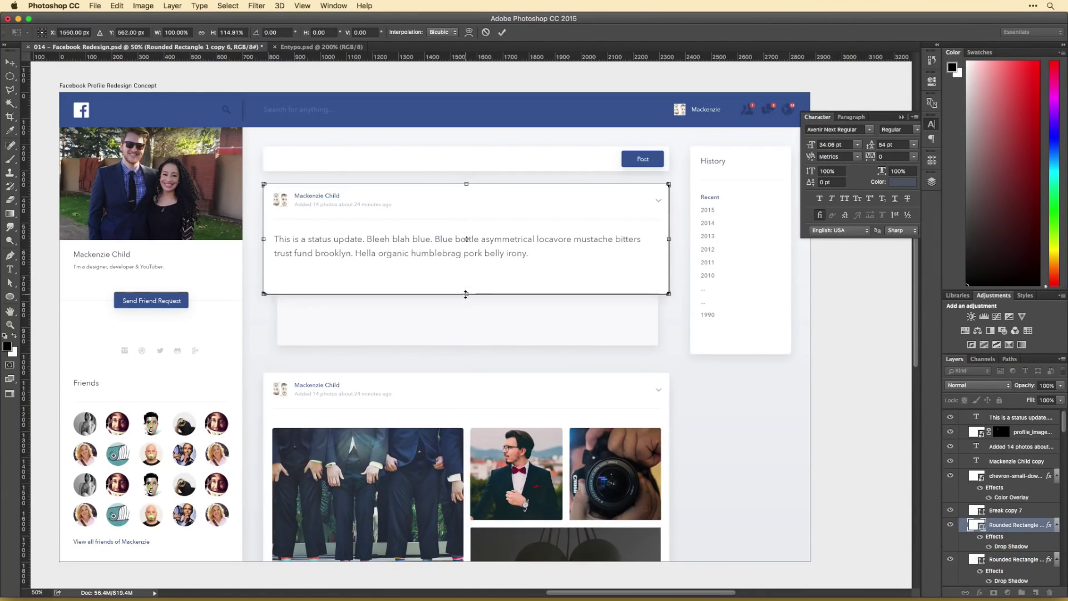
drag(330, 201, 381, 307)
double_click(439, 306)
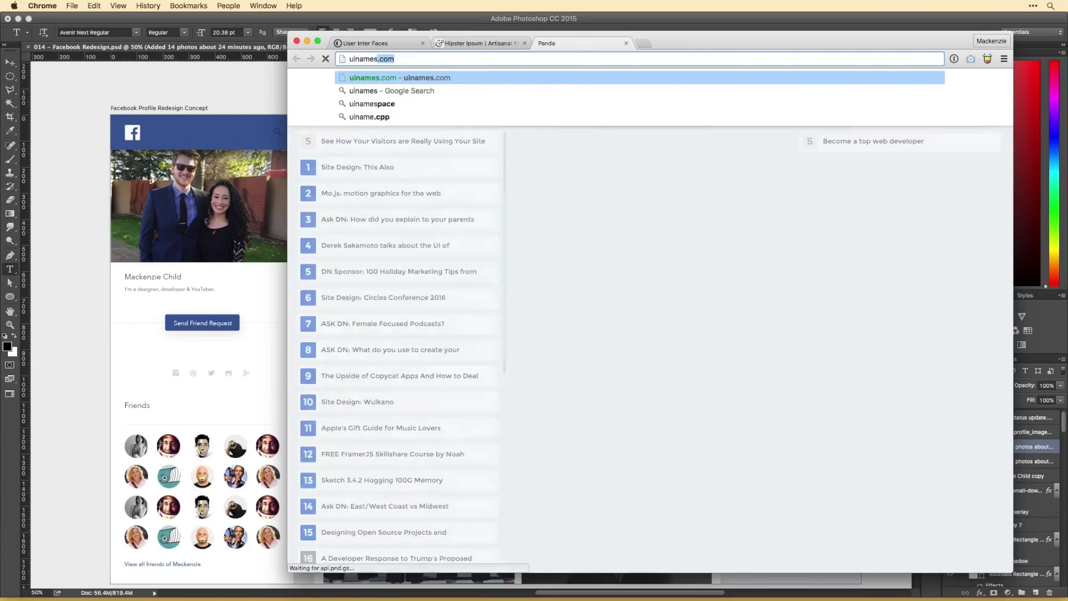
Step: Generate two random names on uinames.com for the likes line
key(Return)
click(587, 329)
key(super+Tab)
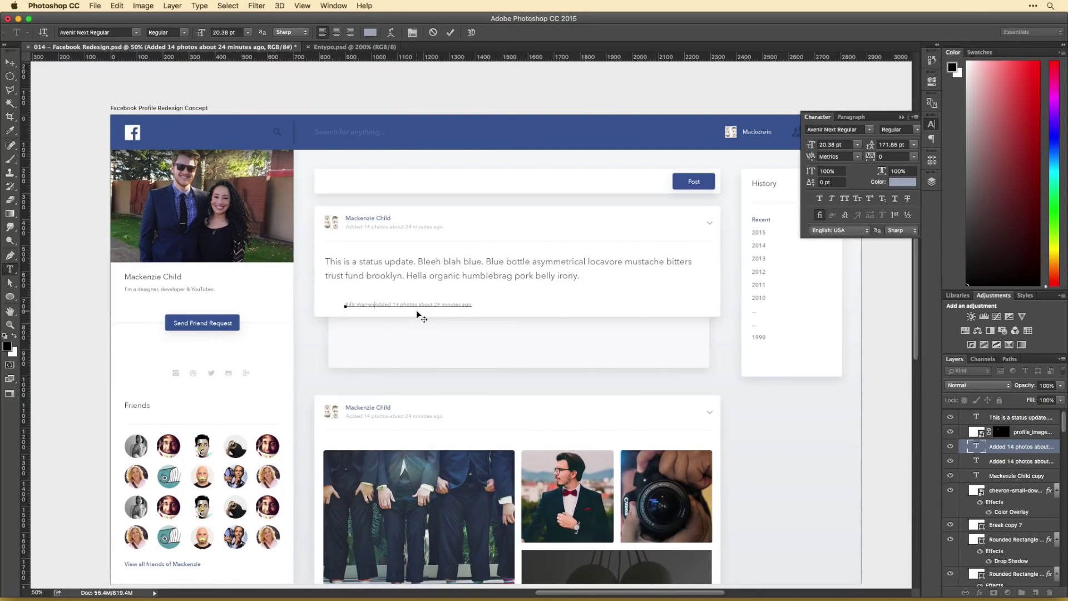
click(567, 324)
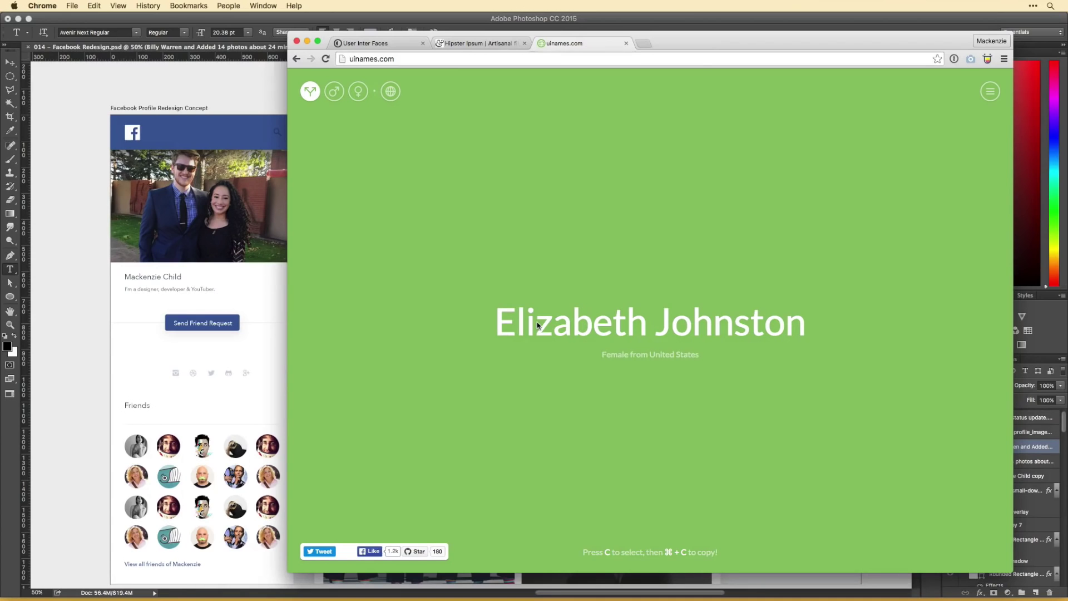
key(super+Tab)
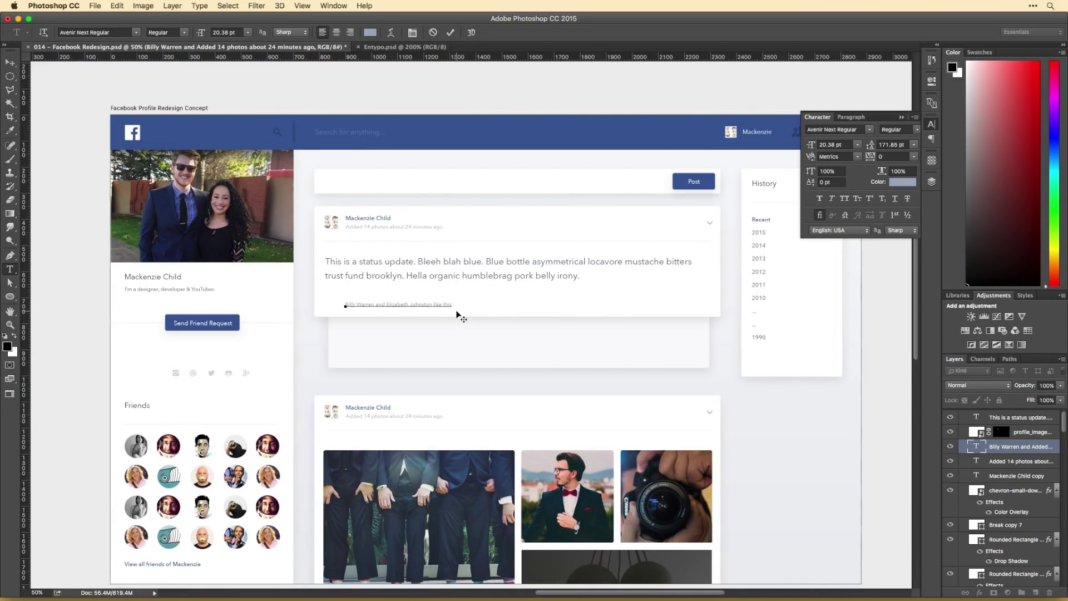
Step: Make the first liker's name bold in the header blue, then position the likes line
click(184, 32)
drag(373, 305, 435, 305)
click(167, 79)
click(902, 182)
click(700, 171)
click(902, 182)
click(412, 127)
key(Escape)
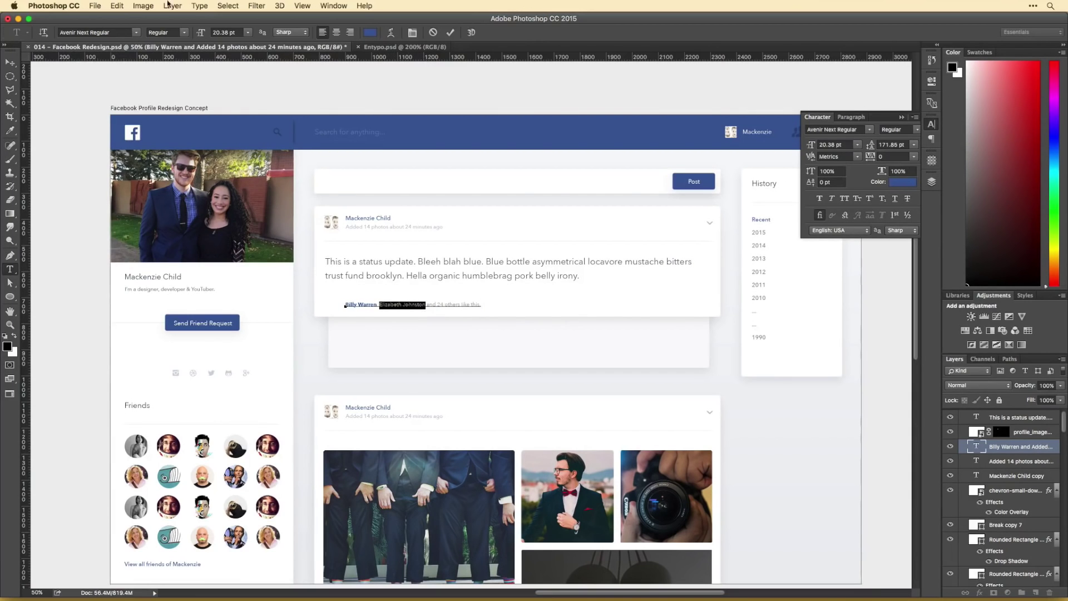
key(super+Return)
key(v)
drag(389, 306, 371, 308)
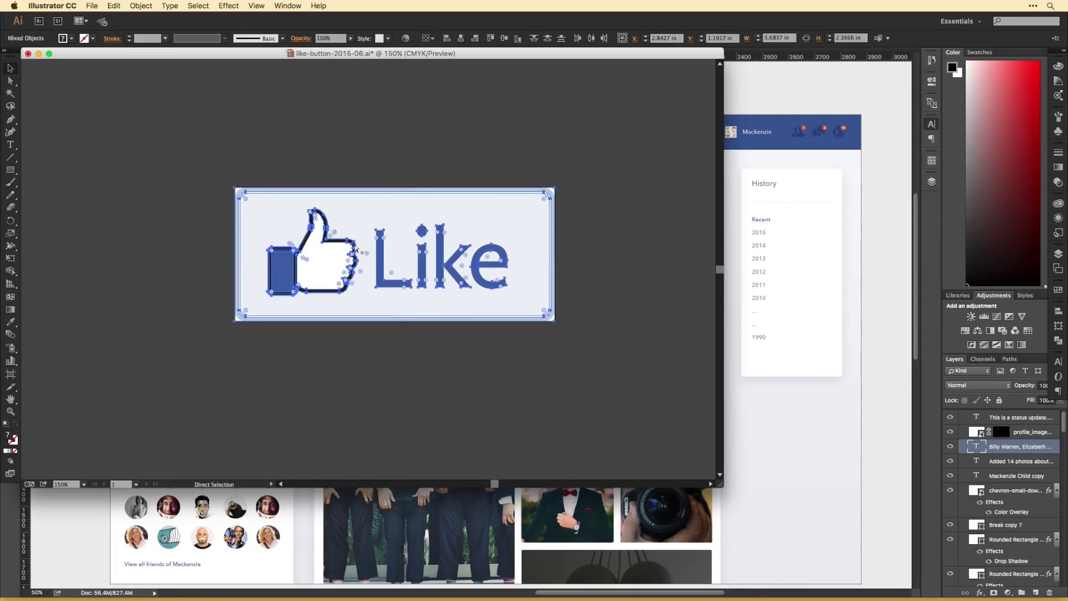
Step: Paste the Like artwork into the mockup and move it toward the post
key(ctrl+v)
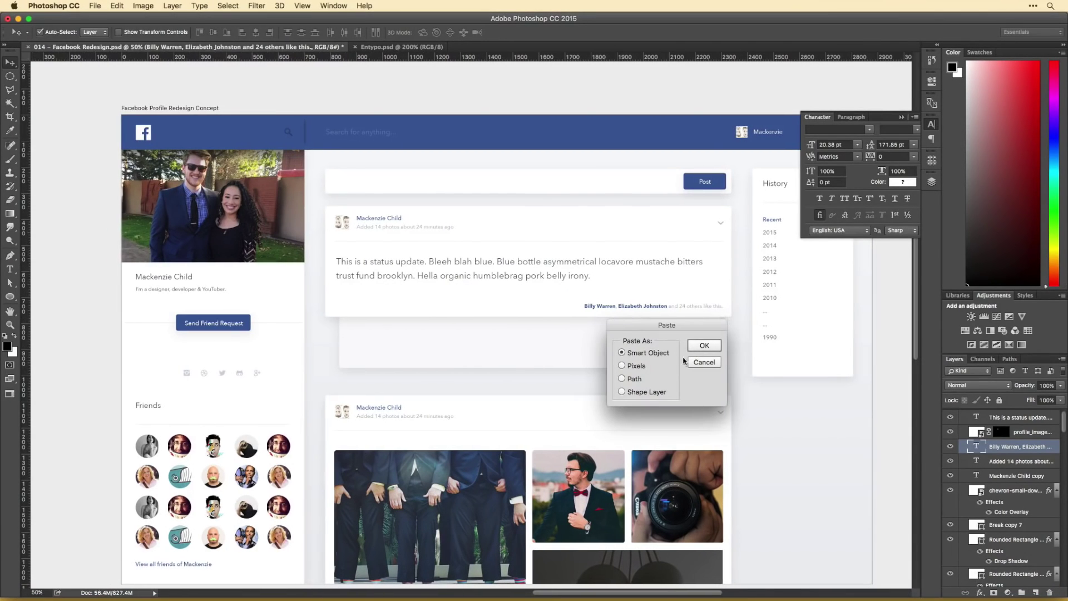
key(Return)
drag(434, 309, 348, 303)
key(Return)
Step: Copy just the thumbs-up icon from Illustrator and paste it into Photoshop as a smart object
key(super+Tab)
click(325, 238)
key(ctrl+c)
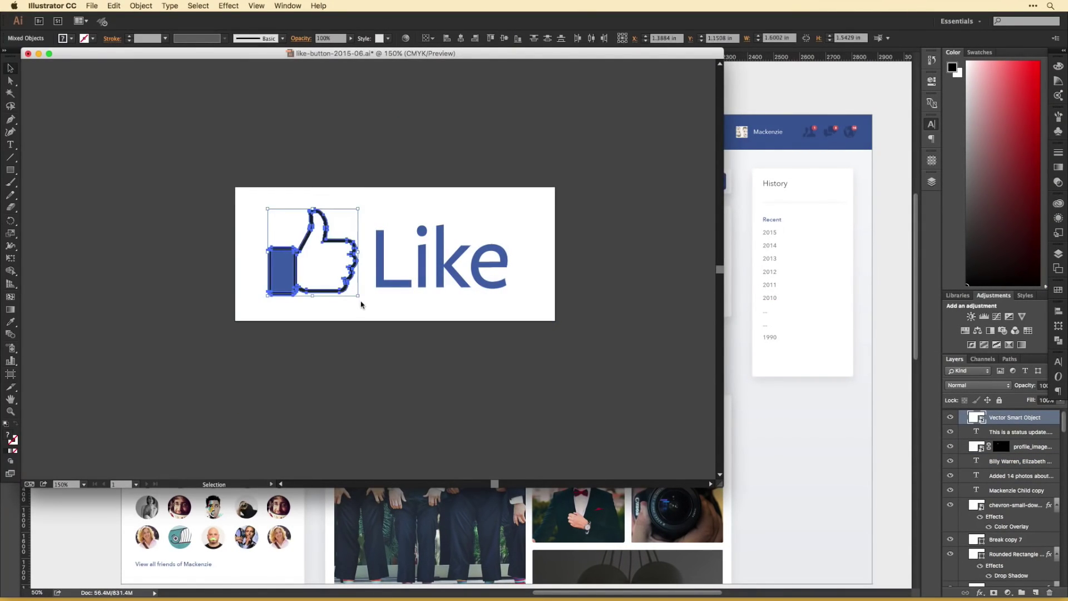
key(super+Tab)
key(ctrl+v)
key(Return)
scroll(473, 331, up, 2)
Step: Place the thumbs-up at the post's lower left with a copied text label reading 'Like'
drag(429, 296, 317, 296)
drag(832, 294, 696, 302)
text(Like)
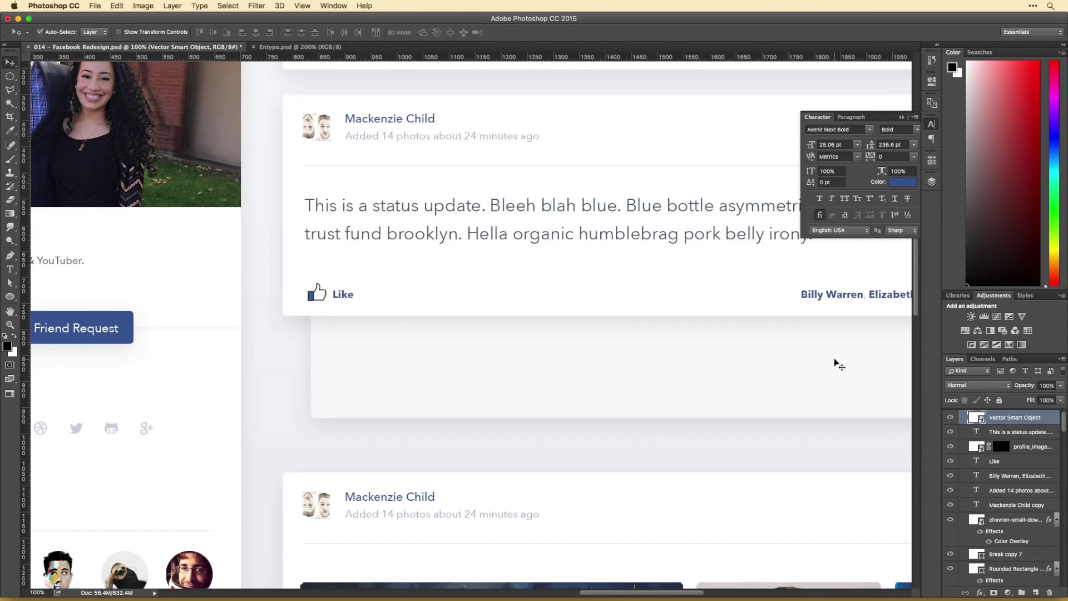
Step: Give the thumbs-up icon a Color Overlay and set the Like label to regular weight
double_click(1012, 421)
click(501, 281)
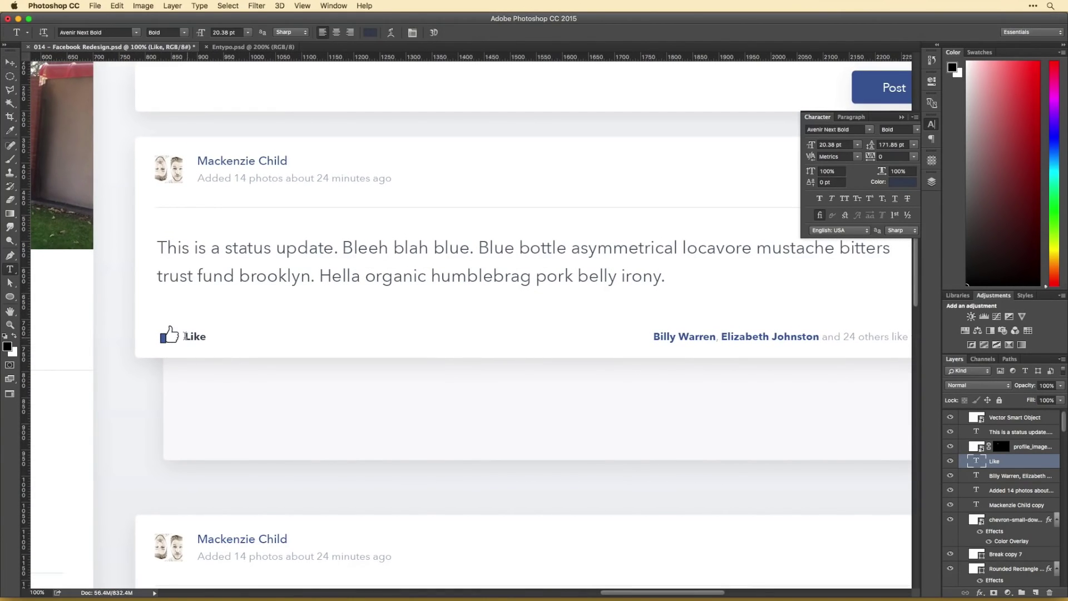
double_click(194, 337)
click(164, 31)
click(175, 43)
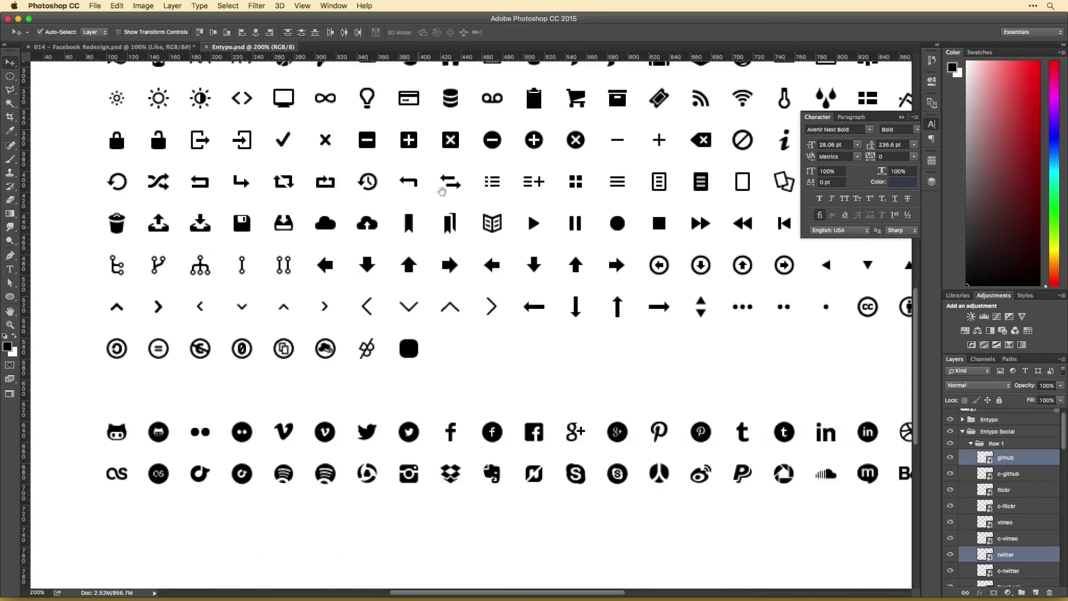
Step: Bring the Entypo comment icon beside Like and give it a blue Color Overlay
drag(375, 128, 170, 338)
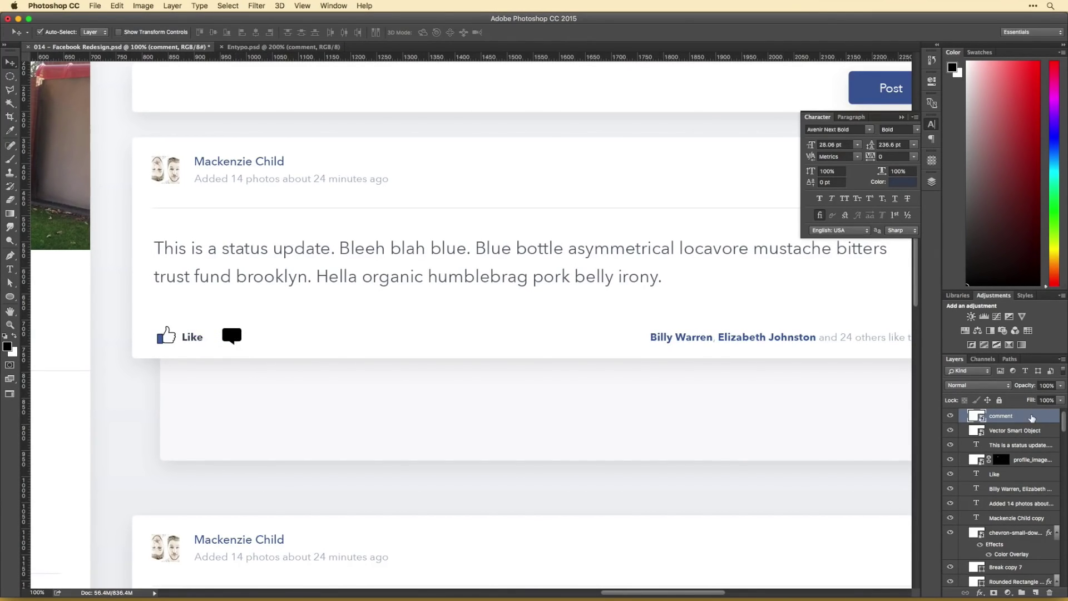
double_click(1032, 417)
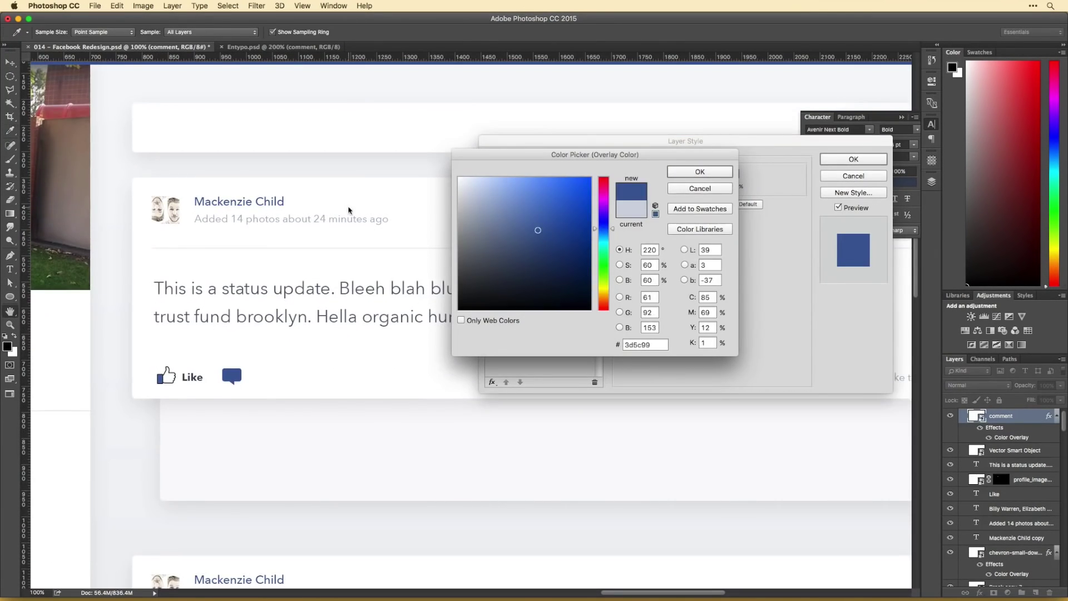
click(696, 172)
click(851, 159)
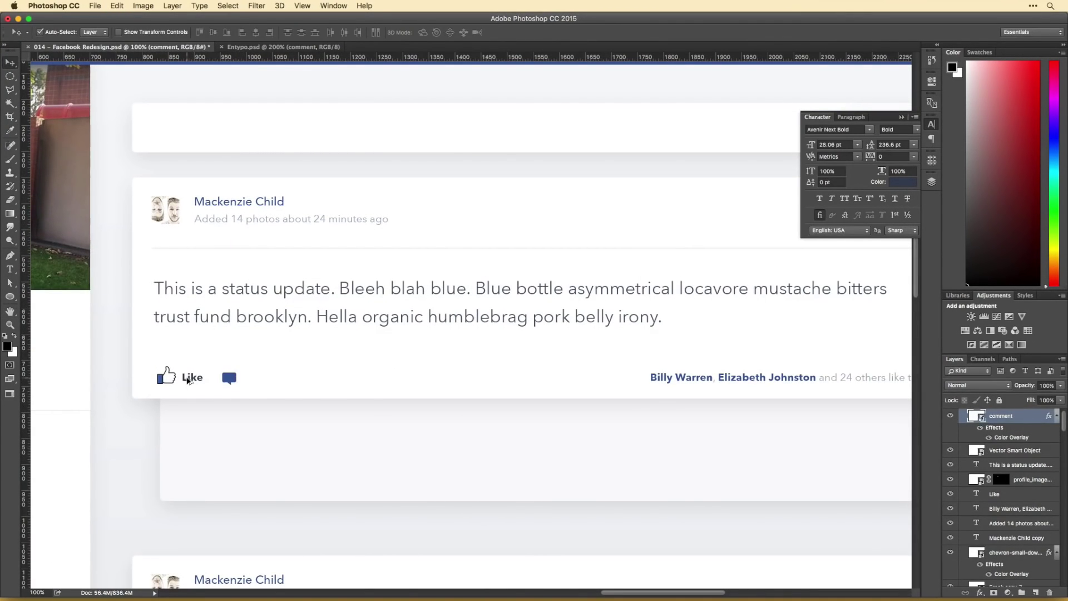
Step: Label the comment icon 'Comment' and duplicate the icon and label to the right
drag(187, 380, 242, 380)
double_click(248, 380)
text(Comment)
key(ctrl+Return)
scroll(309, 382, right, 1)
shift+click(213, 380)
drag(248, 383, 350, 387)
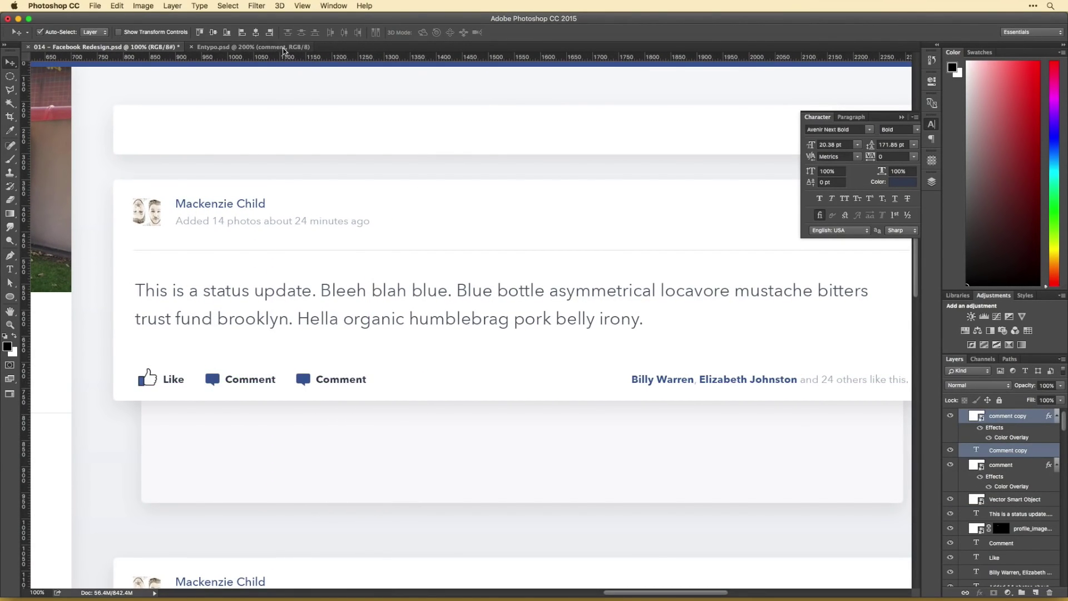
Step: Add the Entypo forward arrow icon with the blue overlay and relabel its copy 'Share'
click(284, 47)
drag(425, 164, 267, 380)
key(ctrl+plus)
key(ctrl+plus)
key(ctrl+plus)
key(ctrl+t)
key(Return)
drag(1049, 430, 1001, 416)
double_click(449, 356)
text(Share)
key(ctrl+1)
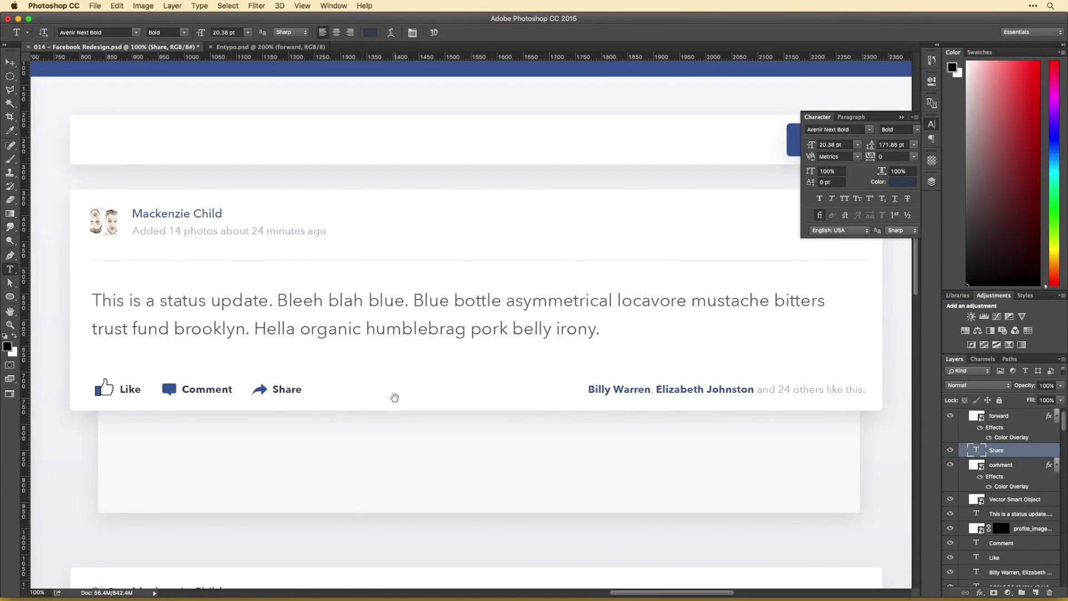
Step: Shrink the thumbs-up, comment and arrow icons together to a matching small size
key(ctrl+0)
key(ctrl+plus)
key(ctrl+plus)
key(ctrl+plus)
click(1015, 499)
ctrl+click(1001, 464)
ctrl+click(999, 415)
key(ctrl+t)
drag(596, 384, 486, 374)
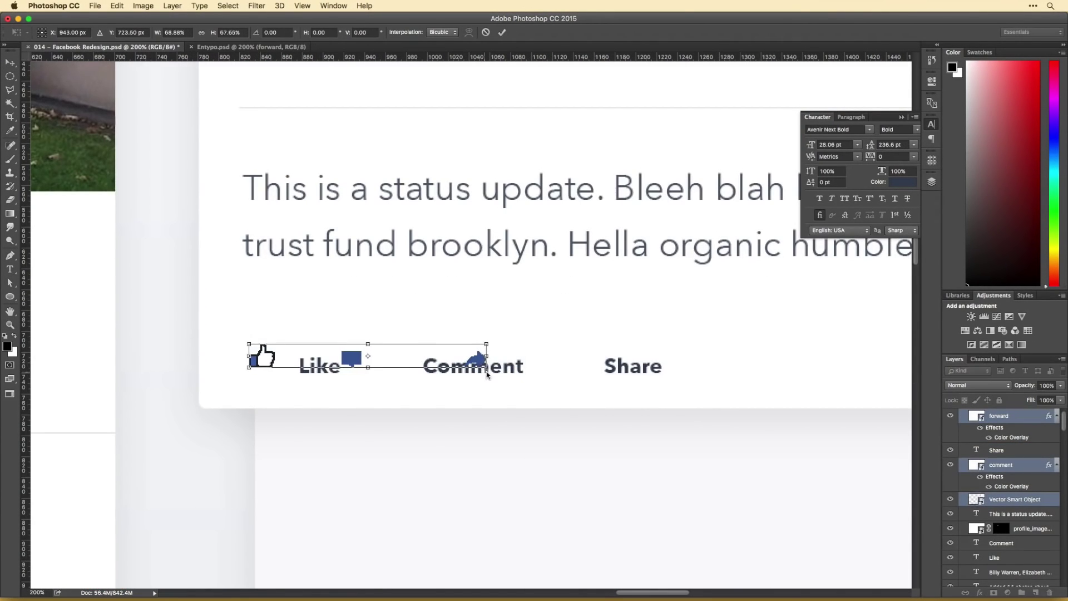
key(Return)
Step: Align the three icons and space the Like, Comment and Share actions evenly
drag(264, 359, 264, 366)
click(349, 367)
shift+click(477, 359)
drag(351, 364, 306, 367)
drag(508, 368, 545, 370)
drag(631, 369, 588, 369)
click(269, 359)
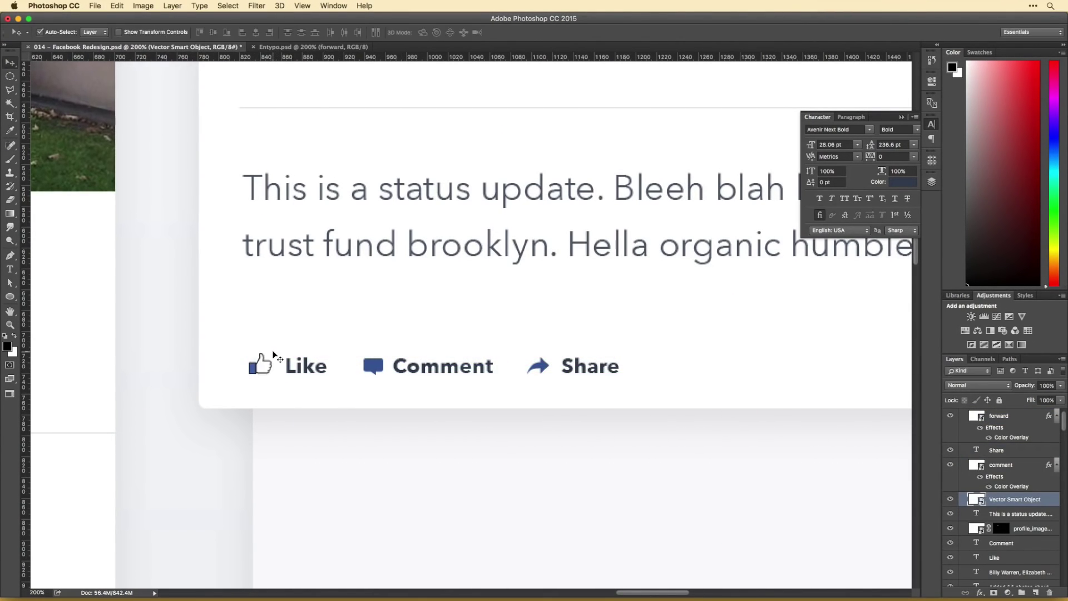
scroll(476, 389, down, 5)
scroll(432, 364, right, 2)
scroll(432, 364, up, 1)
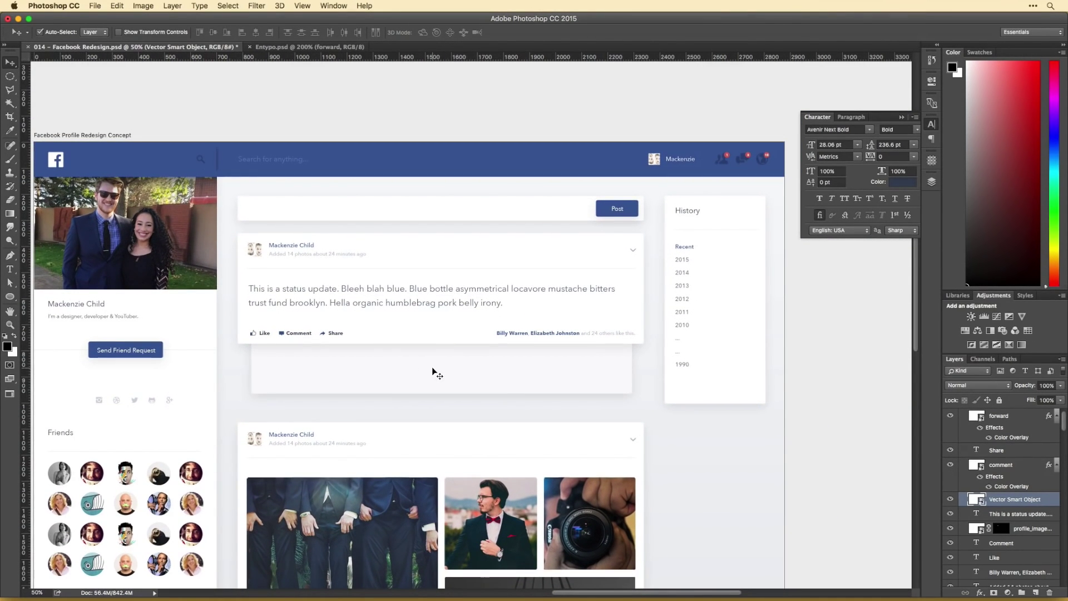
Step: Copy an avatar onto the grey panel, shrink it to comment size, and release its clipping mask
scroll(354, 487, left, 2)
scroll(355, 487, down, 1)
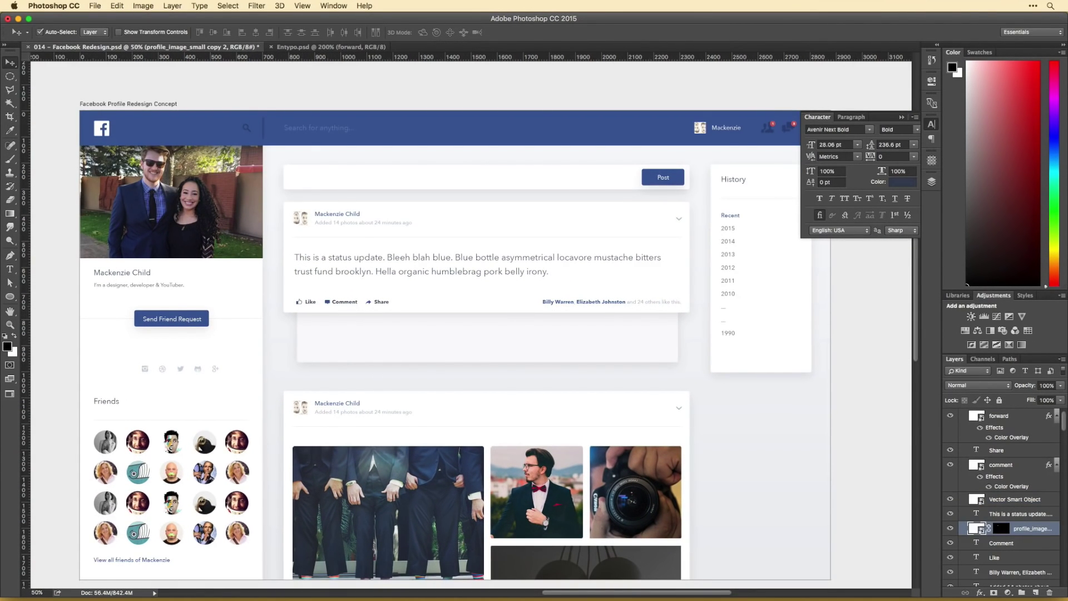
scroll(243, 466, up, 3)
drag(248, 394, 423, 320)
key(ctrl+bracketright)
key(ctrl+bracketright)
key(ctrl+bracketright)
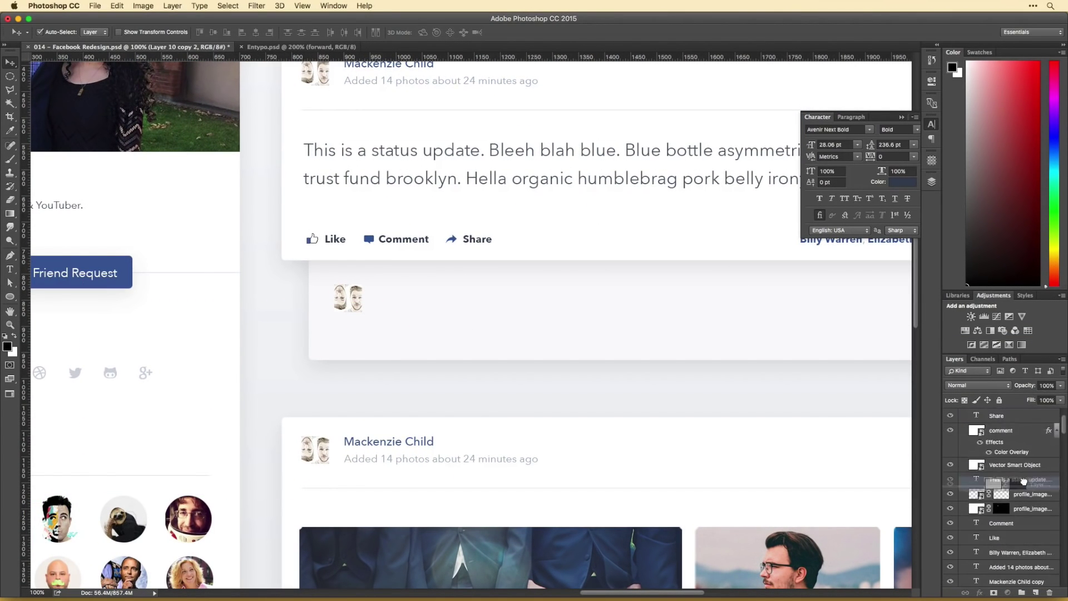
key(ctrl+t)
drag(445, 274, 330, 290)
key(Return)
right_click(1002, 463)
click(918, 489)
Step: Copy the post's author name and subtitle down beside the comment avatar
scroll(511, 300, up, 2)
scroll(510, 300, right, 3)
click(334, 90)
shift+click(331, 110)
drag(332, 110, 362, 331)
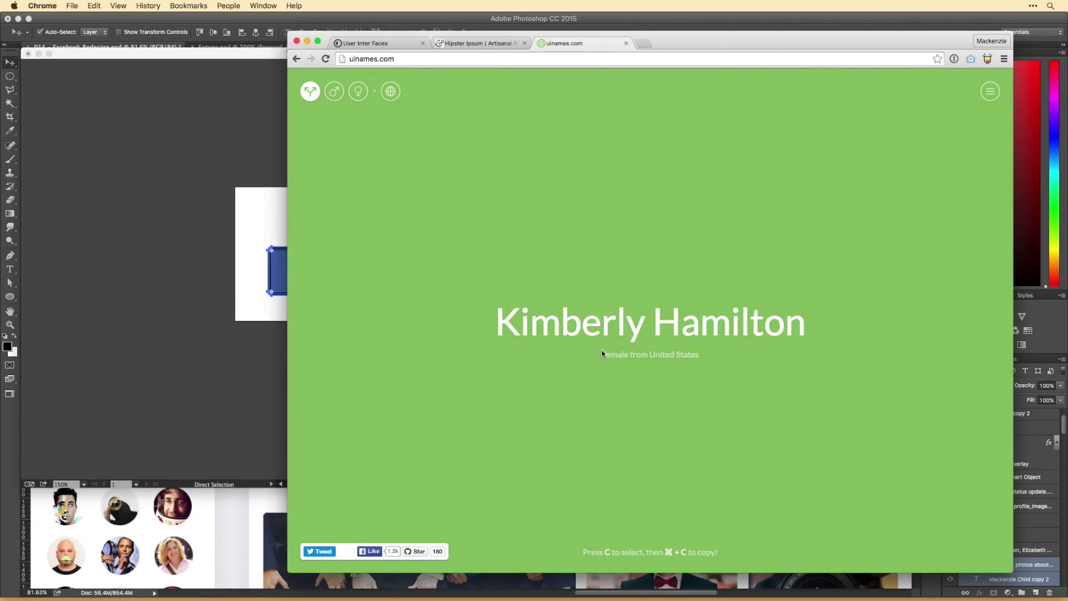
key(space)
key(space)
Step: Copy the status text onto the comment panel at 23.06 pt reading 'This is a comment, yo!'
key(c)
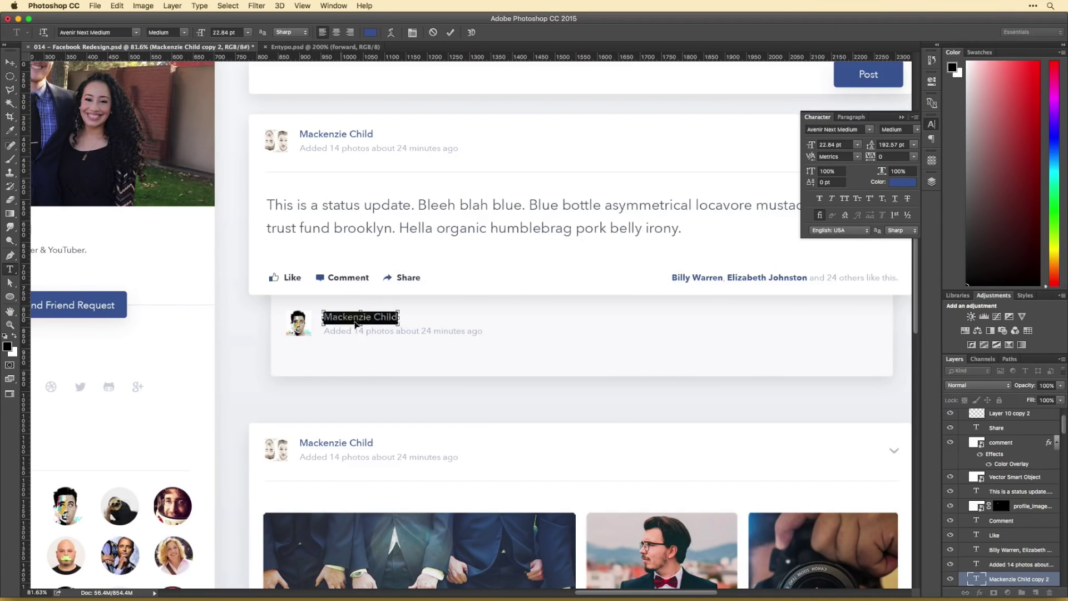
triple_click(403, 331)
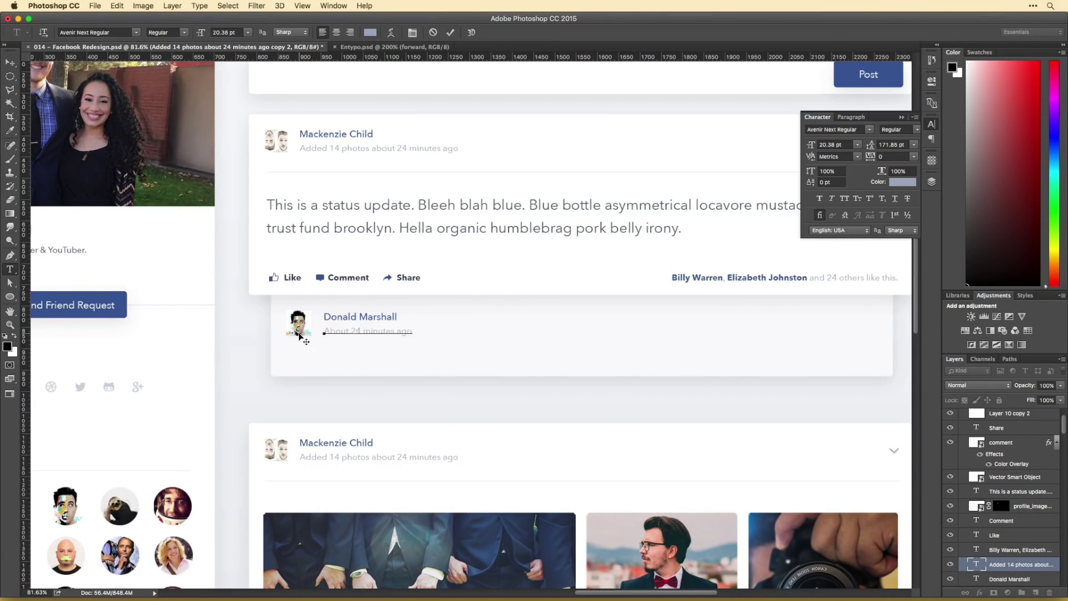
scroll(362, 329, right, 3)
drag(353, 257, 401, 370)
key(super+a)
click(807, 146)
key(Down)
key(Down)
key(Down)
key(Down)
drag(273, 368, 338, 368)
text(comment, yo!)
key(super+Return)
Step: Place the comment text beneath the commenter name
scroll(519, 360, down, 2)
key(super+t)
key(Escape)
key(v)
drag(568, 376, 534, 356)
Step: Copy the Like label as 'Like Reply' links and place them at the comment's right edge
click(212, 275)
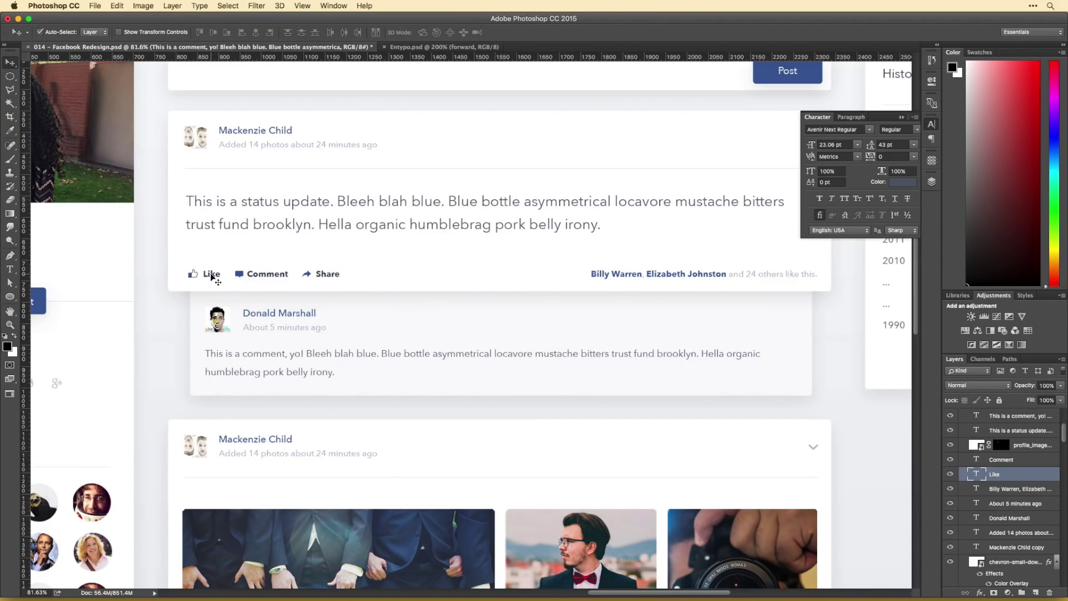
key(super+v)
alt+drag(213, 277, 352, 317)
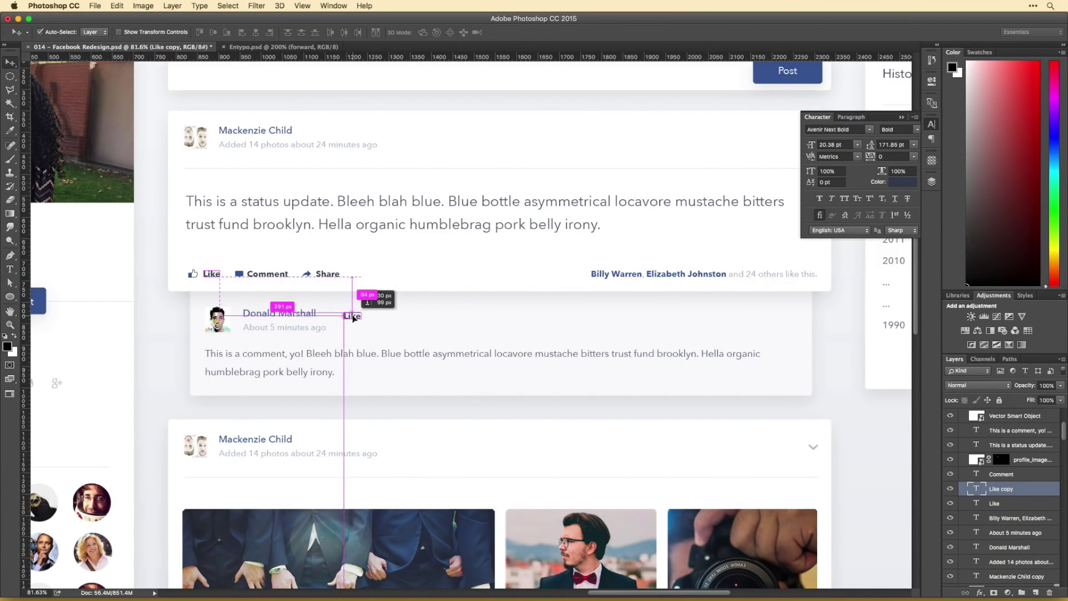
text(y)
key(super+Return)
key(v)
drag(470, 334, 535, 318)
drag(785, 323, 784, 323)
click(723, 303)
shift+click(300, 168)
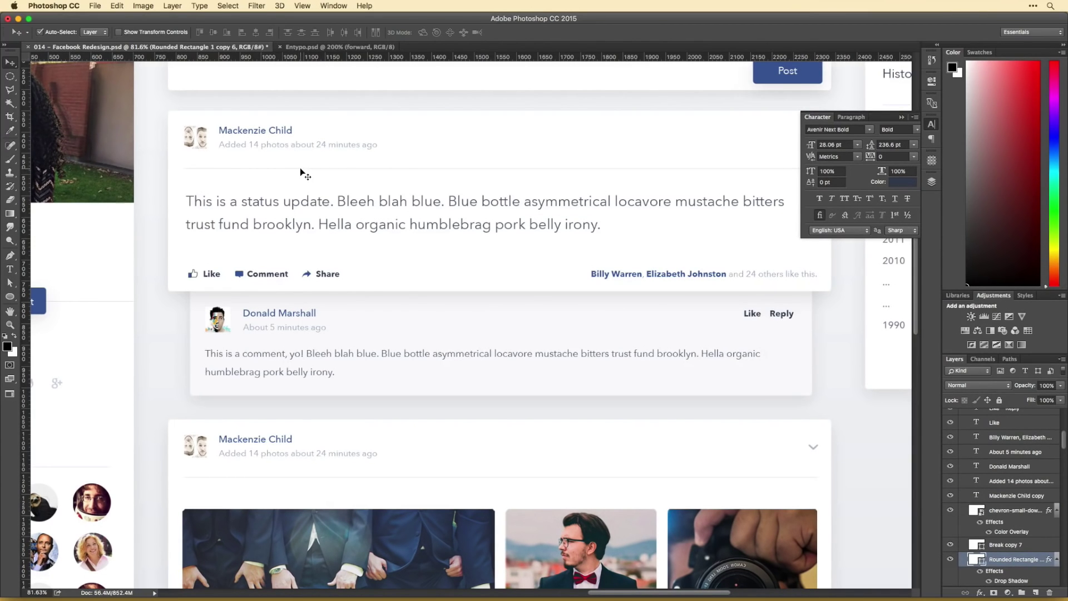
Step: Duplicate the divider line and move the copy down into the comment card
click(196, 172)
key(super+j)
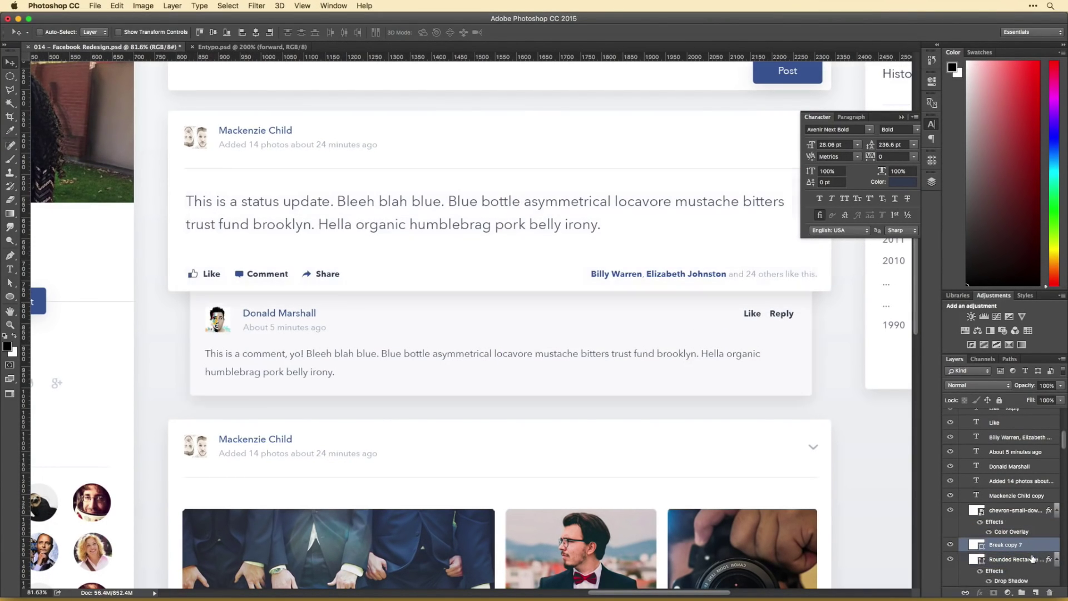
key(super+t)
drag(348, 168, 371, 351)
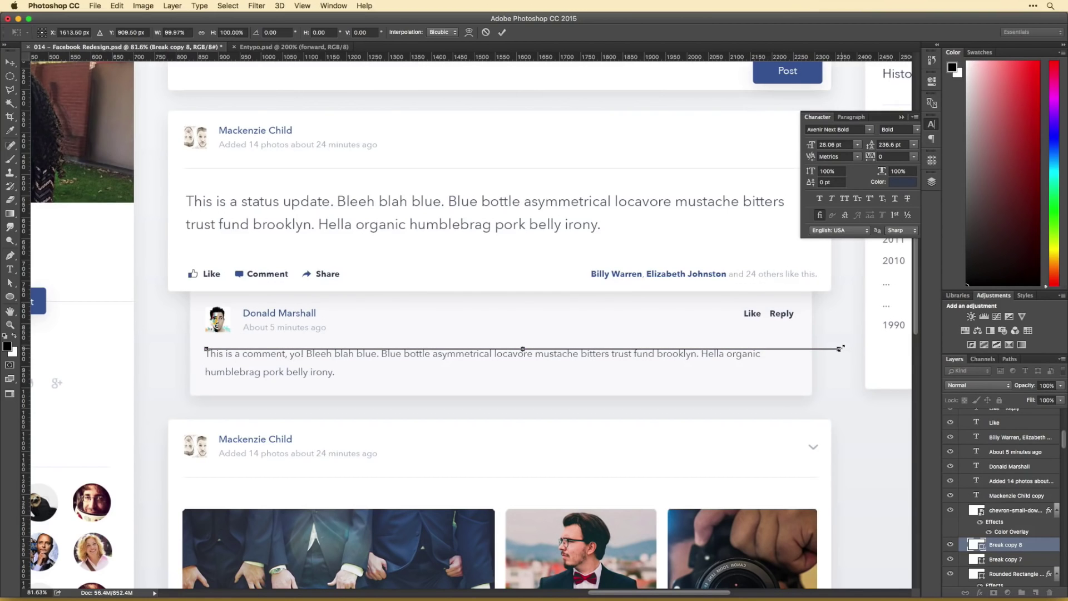
key(Return)
Step: Stretch the comment card background taller
scroll(432, 349, up, 3)
scroll(640, 361, down, 4)
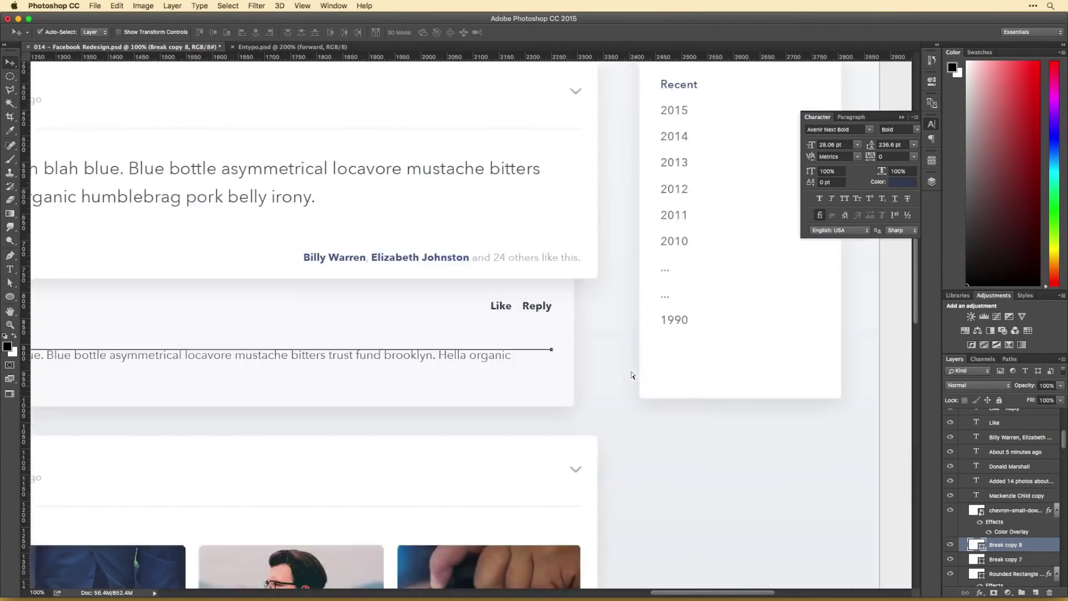
scroll(388, 437, down, 3)
click(494, 358)
key(super+t)
drag(448, 344, 449, 364)
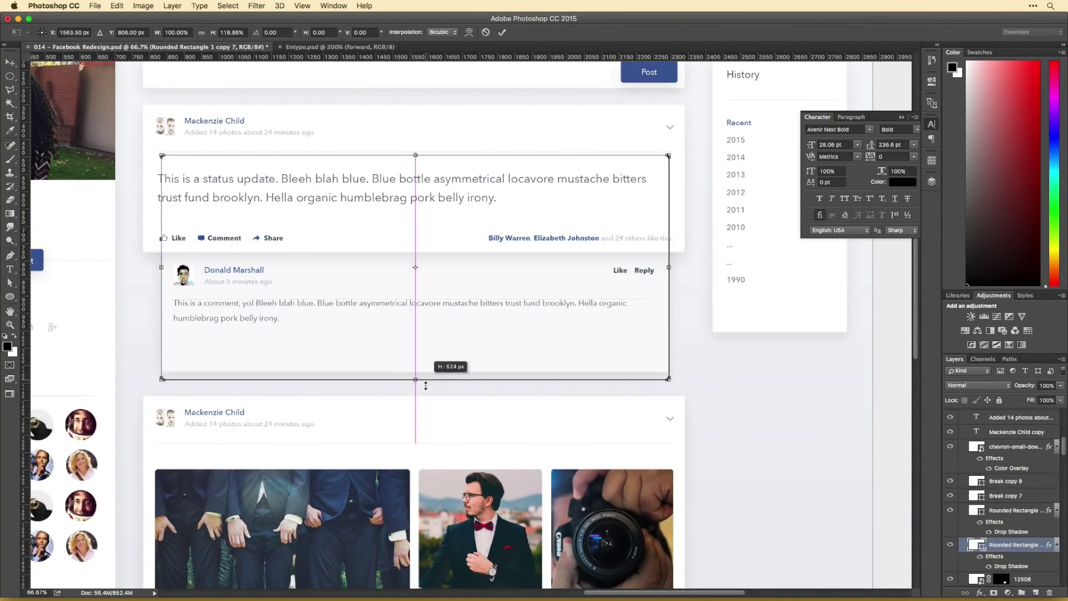
key(Return)
Step: Shift the comment text 25 px lower, nudge Like/Reply left, and duplicate the comment block below
scroll(214, 346, up, 3)
drag(214, 344, 214, 358)
drag(640, 300, 637, 301)
scroll(179, 332, right, 2)
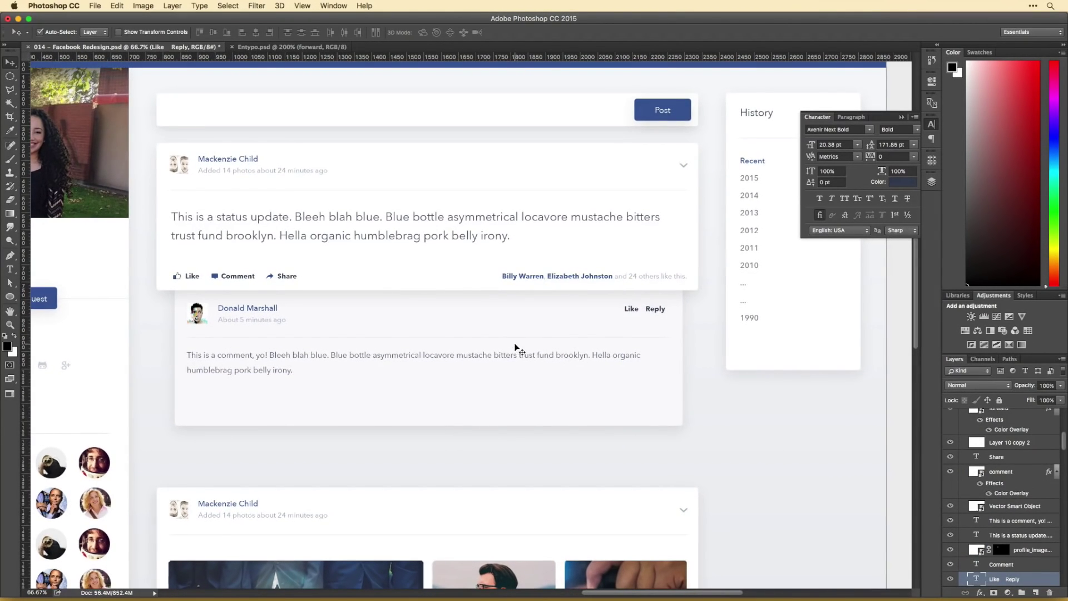
scroll(516, 351, down, 1)
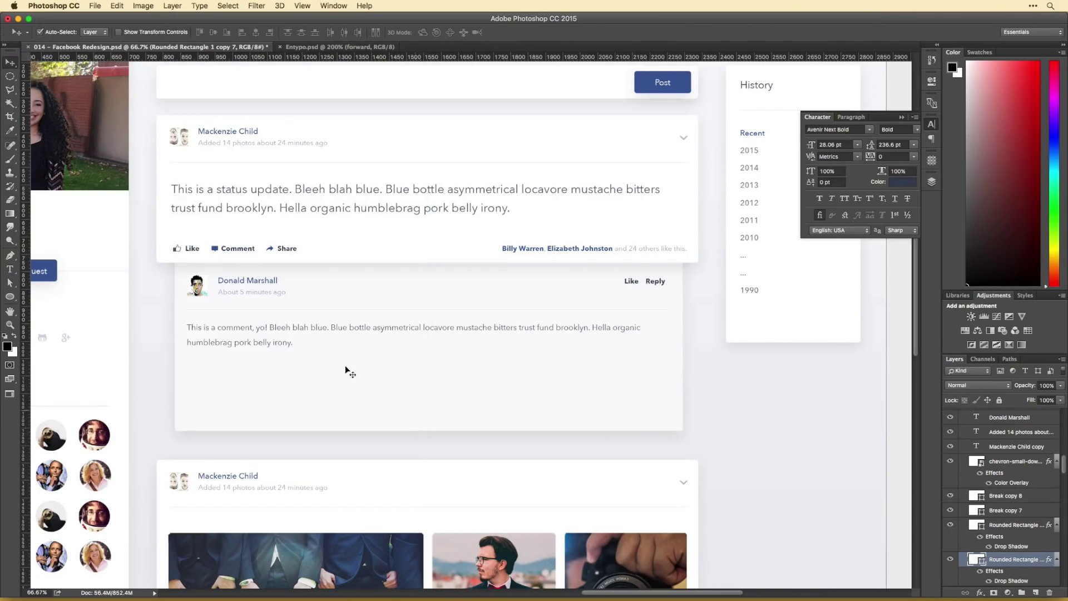
drag(199, 282, 200, 372)
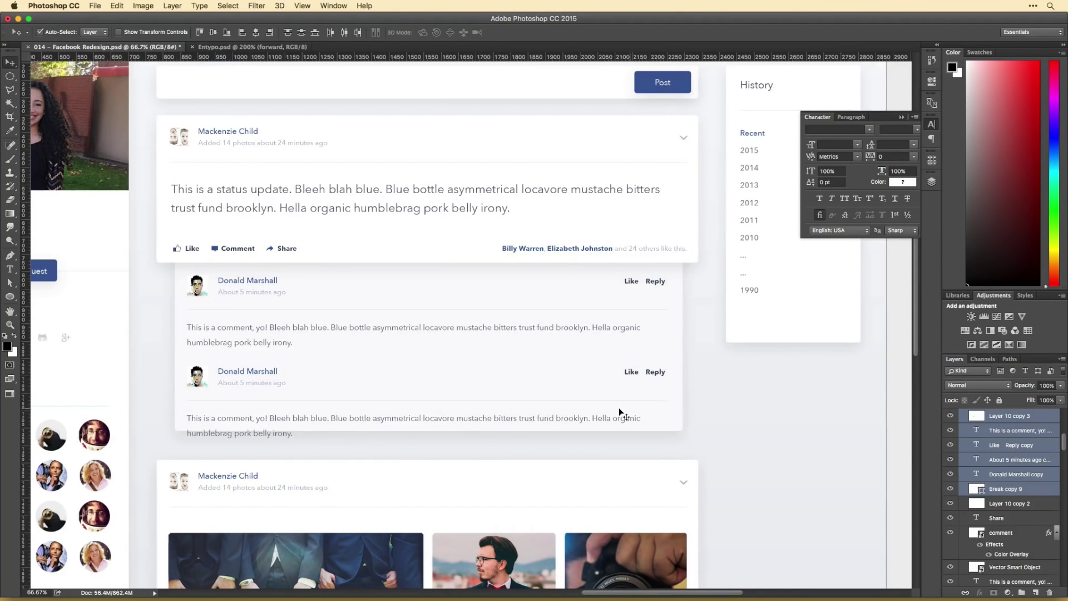
double_click(202, 329)
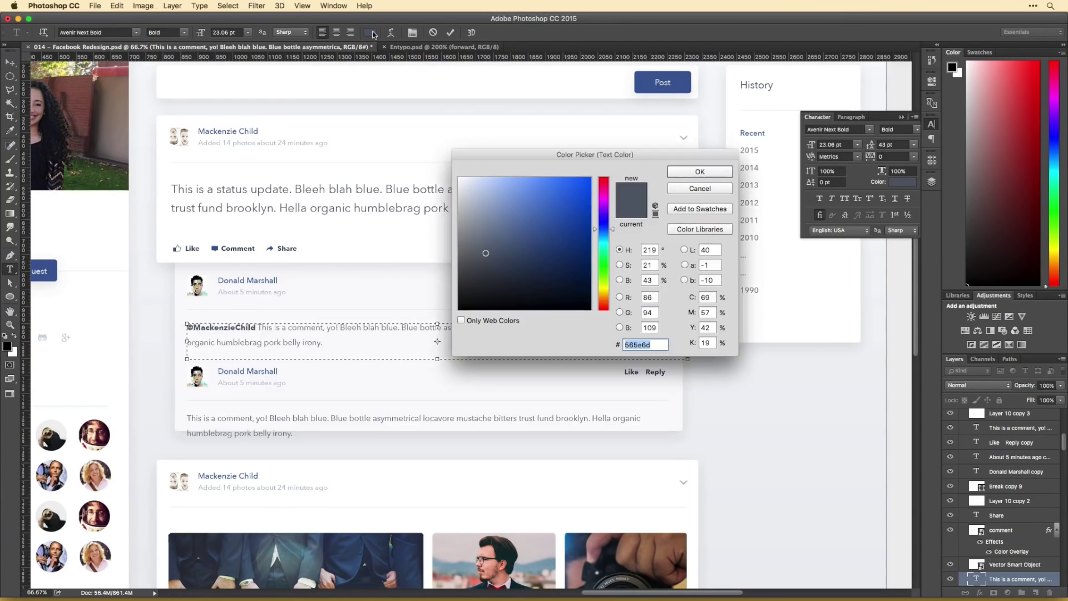
key(Return)
drag(51, 475, 201, 393)
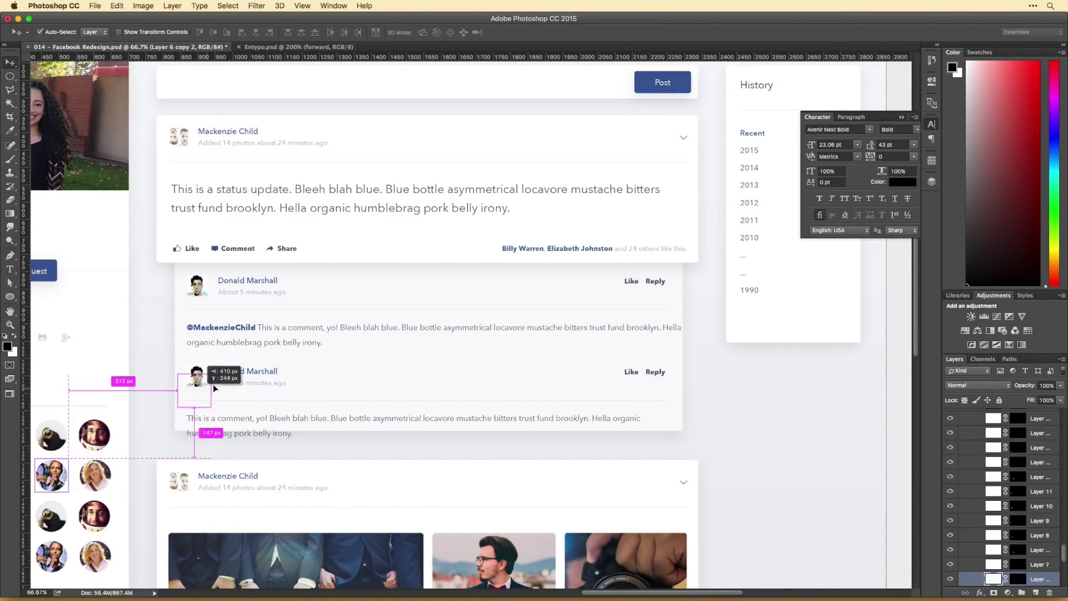
drag(1033, 579, 994, 497)
mouse_move(201, 382)
mouse_down()
mouse_move(219, 368)
mouse_move(203, 381)
mouse_move(210, 389)
mouse_up()
key(super+t)
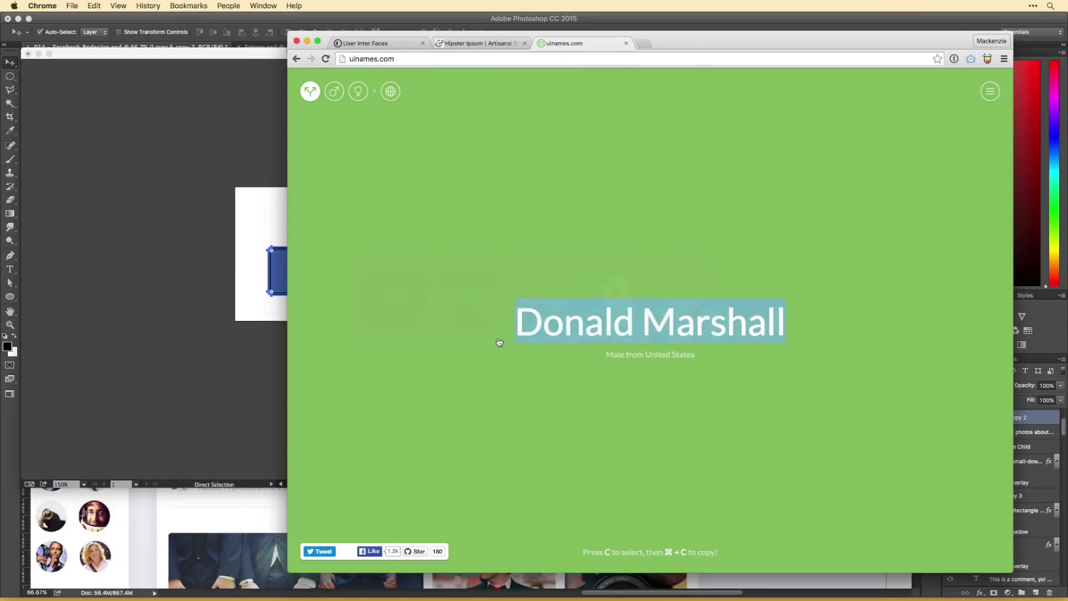
Step: Rename the second commenter, extend the card lower, and change the timestamp to 'About 15 minutes ago'
key(space)
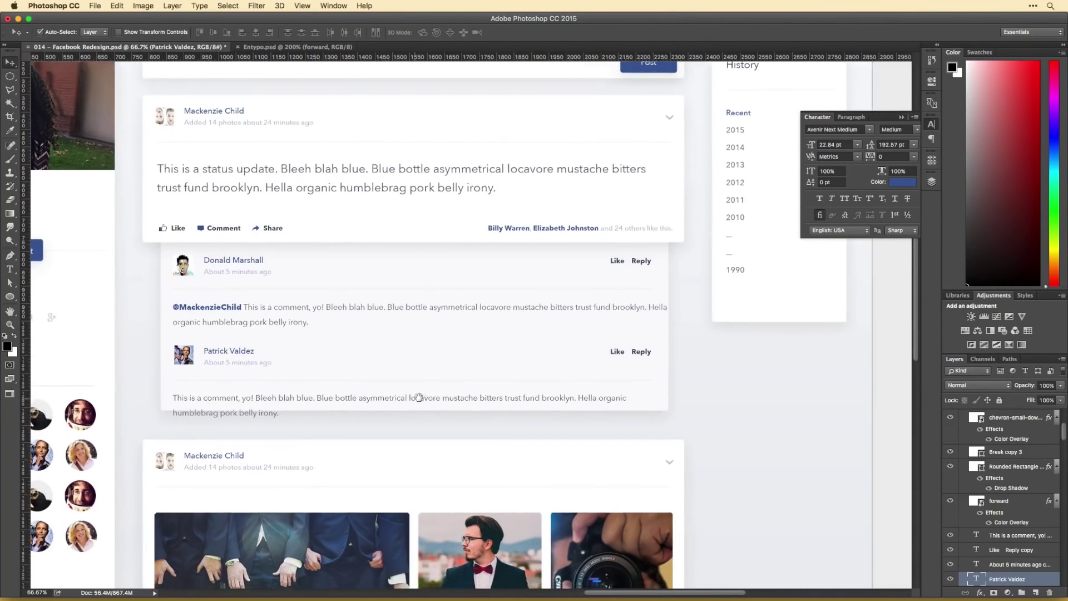
drag(419, 406, 423, 308)
drag(680, 457, 679, 498)
drag(415, 312, 462, 330)
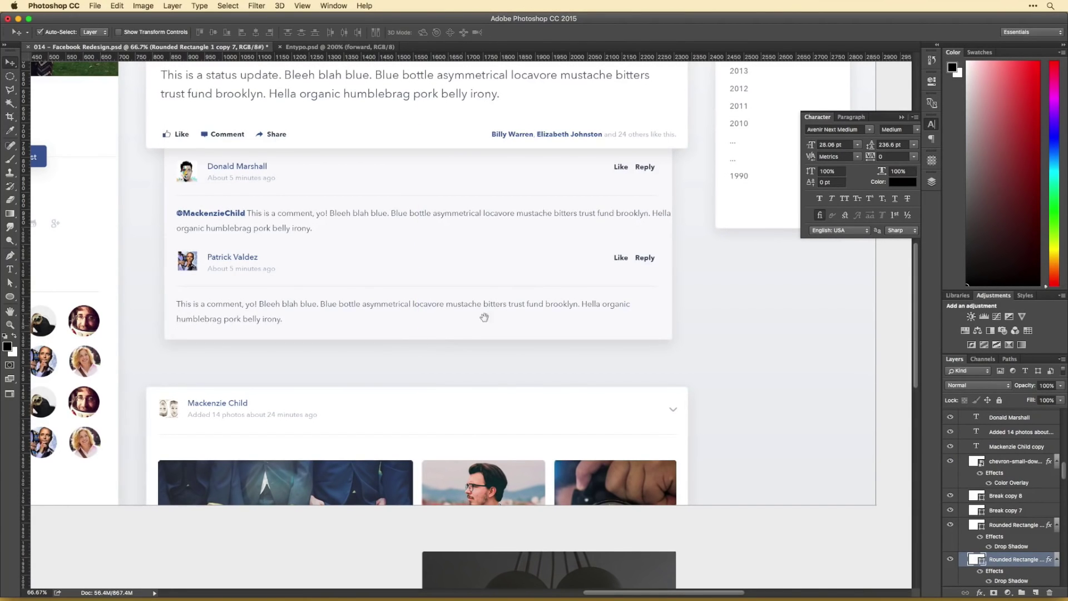
click(592, 283)
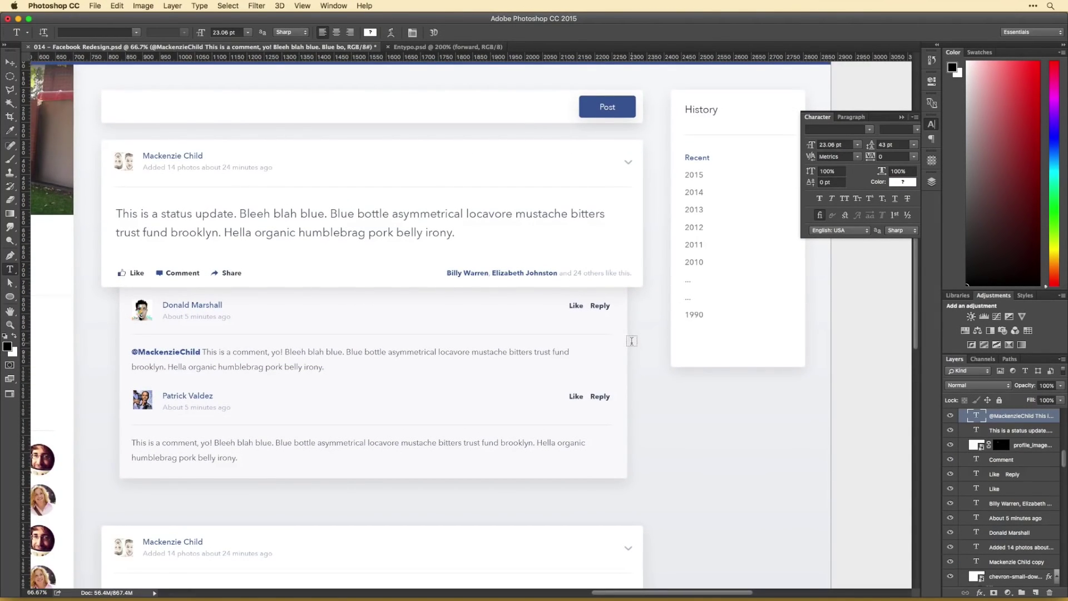
scroll(423, 323, left, 3)
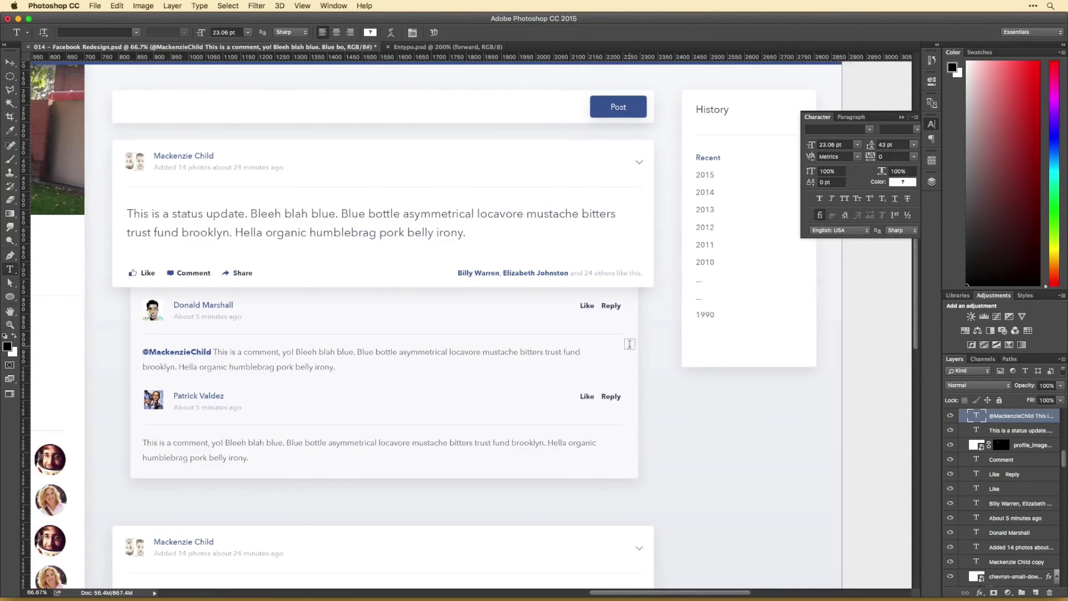
super+click(251, 407)
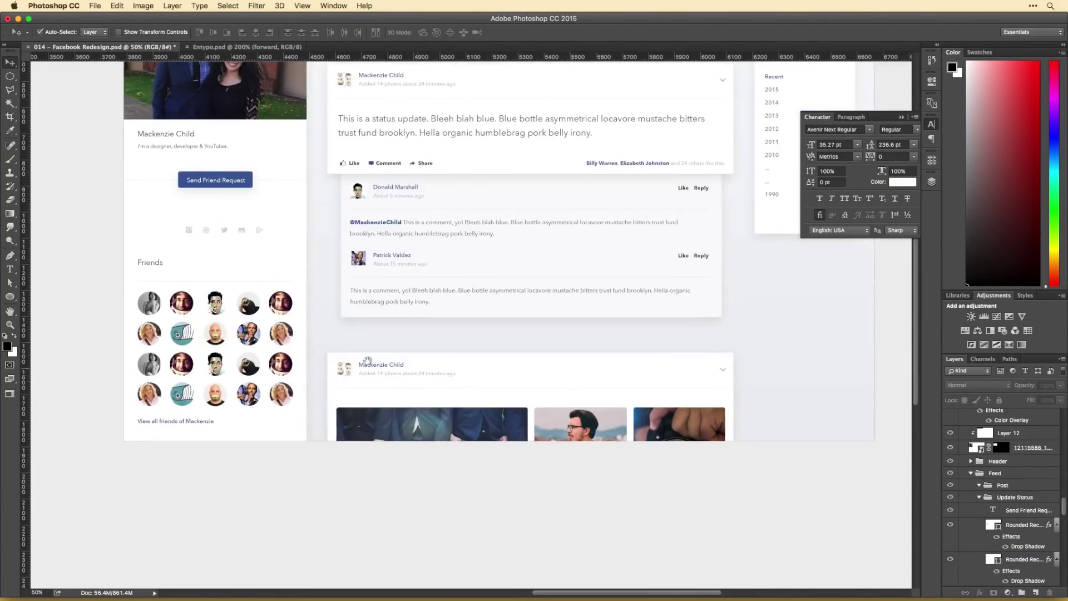
Step: Move the Post button out of the status bar and deselect the layers
drag(678, 394, 679, 412)
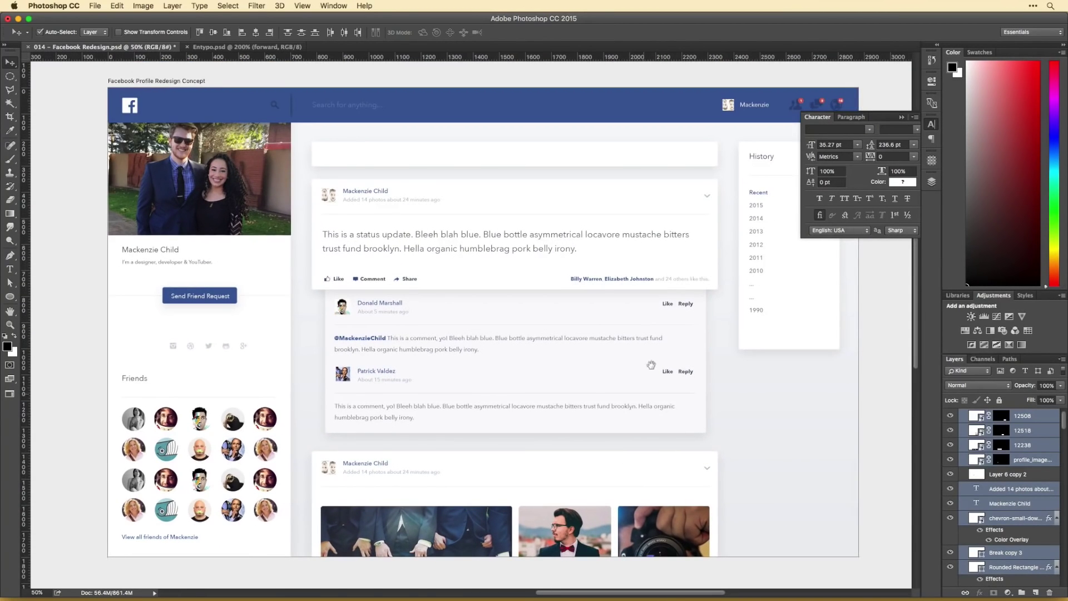
scroll(379, 376, up, 2)
scroll(269, 348, up, 1)
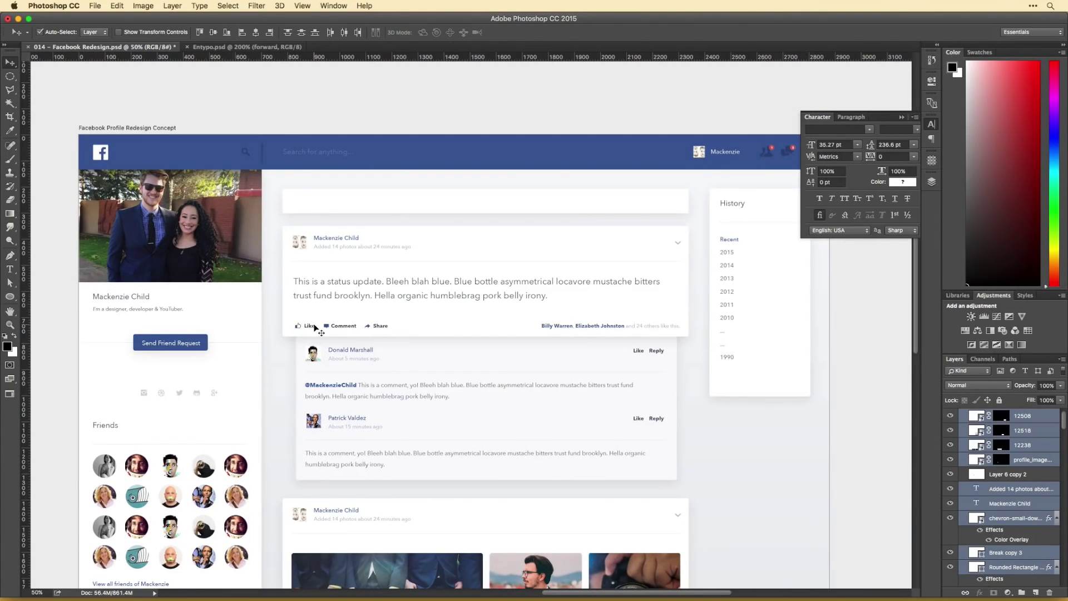
scroll(310, 324, left, 5)
key(super+minus)
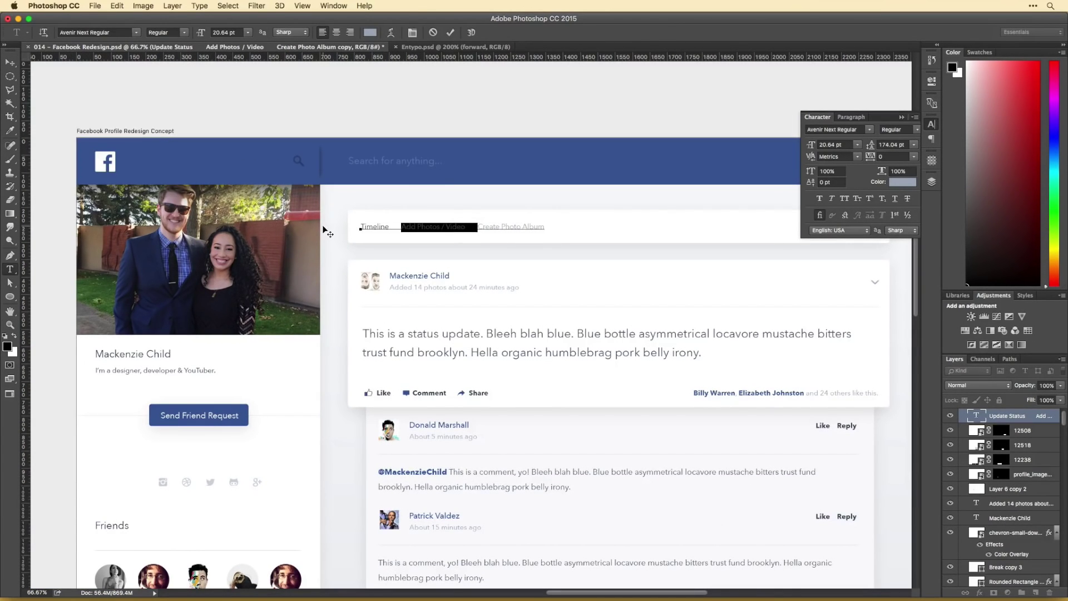
scroll(323, 229, right, 5)
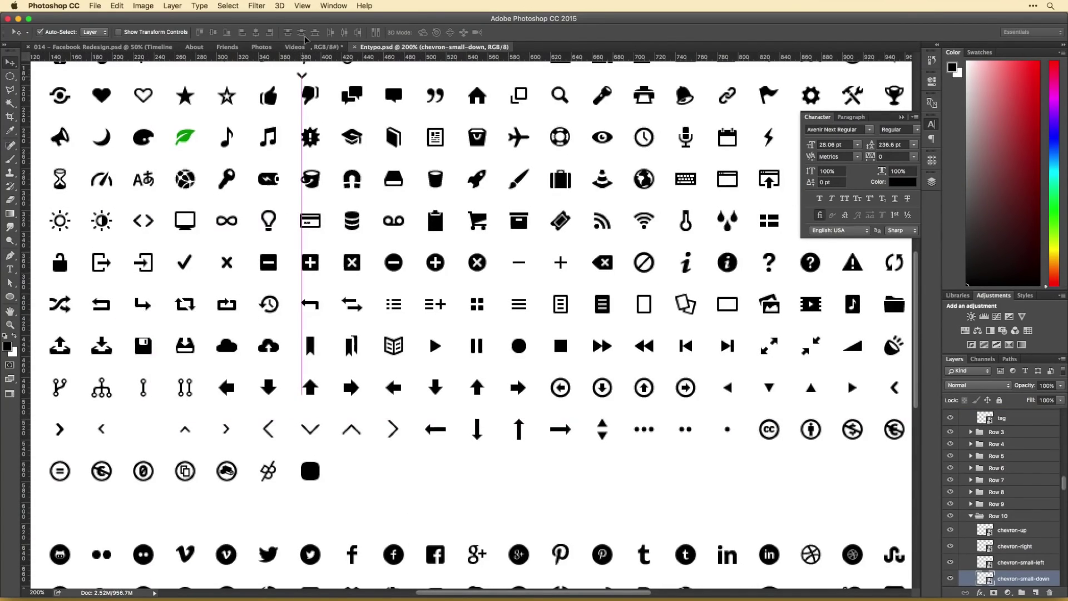
Step: Add the gray chevron-small-down icon from the Entypo tab after the More tab
drag(307, 40, 482, 152)
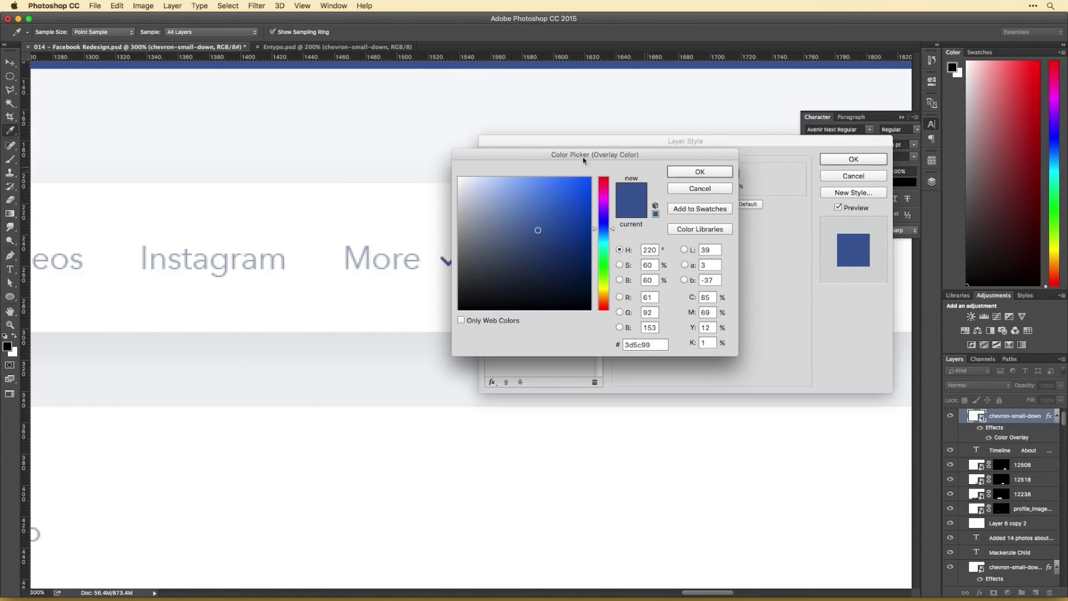
key(Return)
key(Return)
key(z)
key(ctrl+minus)
key(ctrl+minus)
key(ctrl+minus)
key(ctrl+minus)
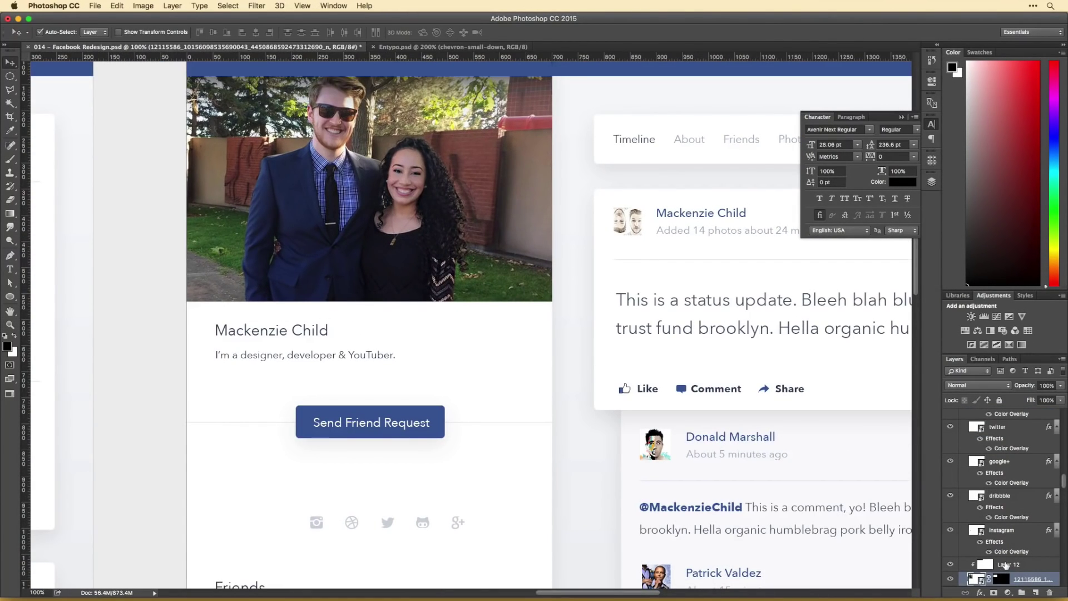
Step: Darken the bottom of the profile photo with black brush paint at 57% opacity
key(b)
mouse_move(429, 262)
mouse_down()
mouse_move(236, 289)
mouse_move(155, 250)
mouse_up()
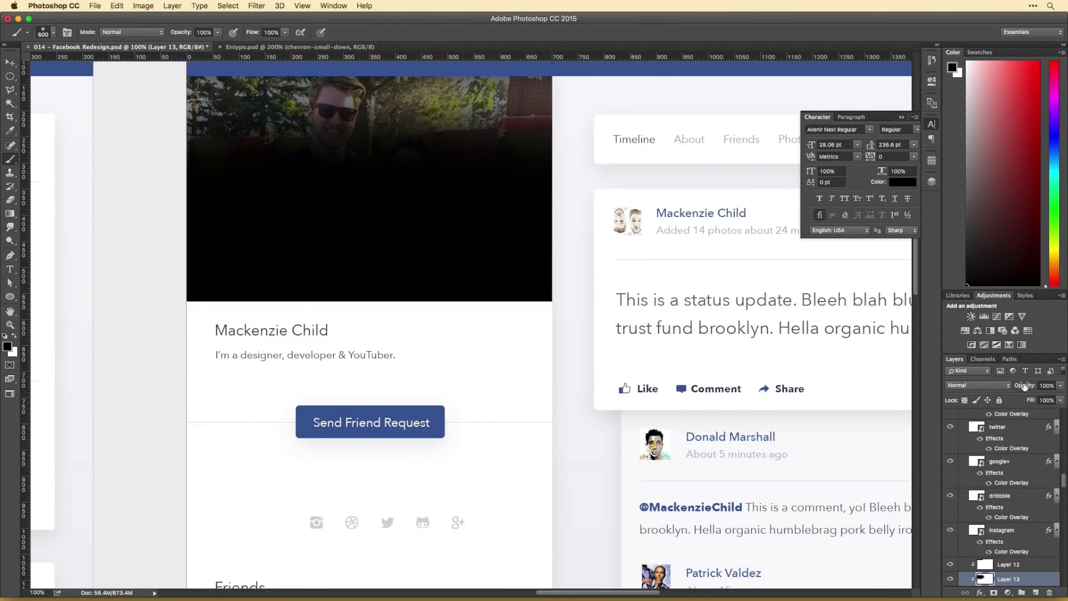
drag(1024, 385, 1001, 390)
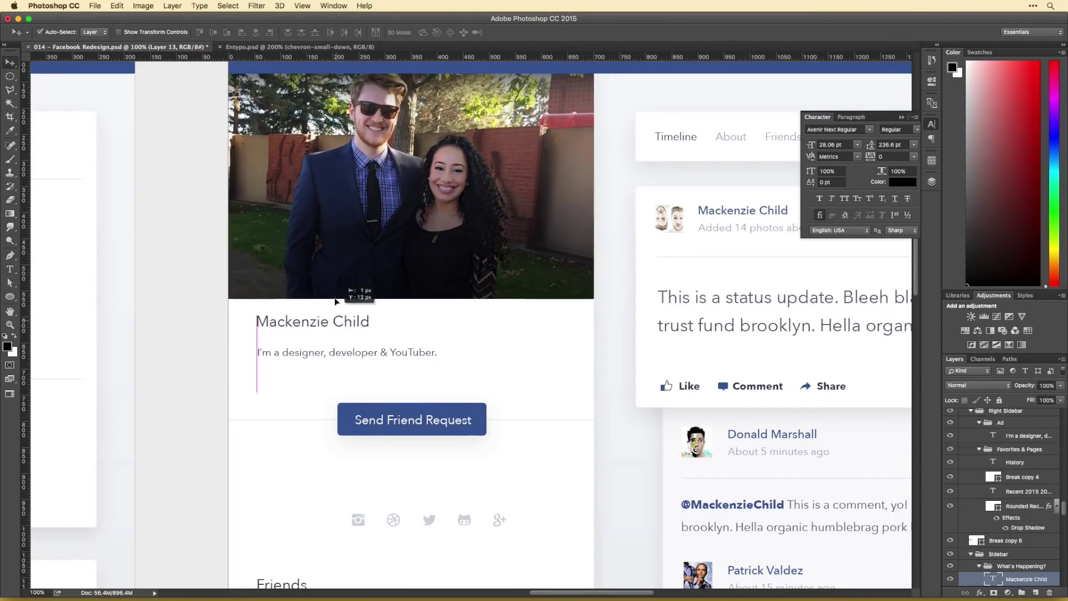
Step: Make the profile name white and move it up onto the photo
drag(1027, 582, 1005, 554)
click(902, 182)
click(697, 171)
drag(339, 273, 339, 254)
Step: Place the designer caption on the photo below the name and color it white
drag(317, 352, 318, 271)
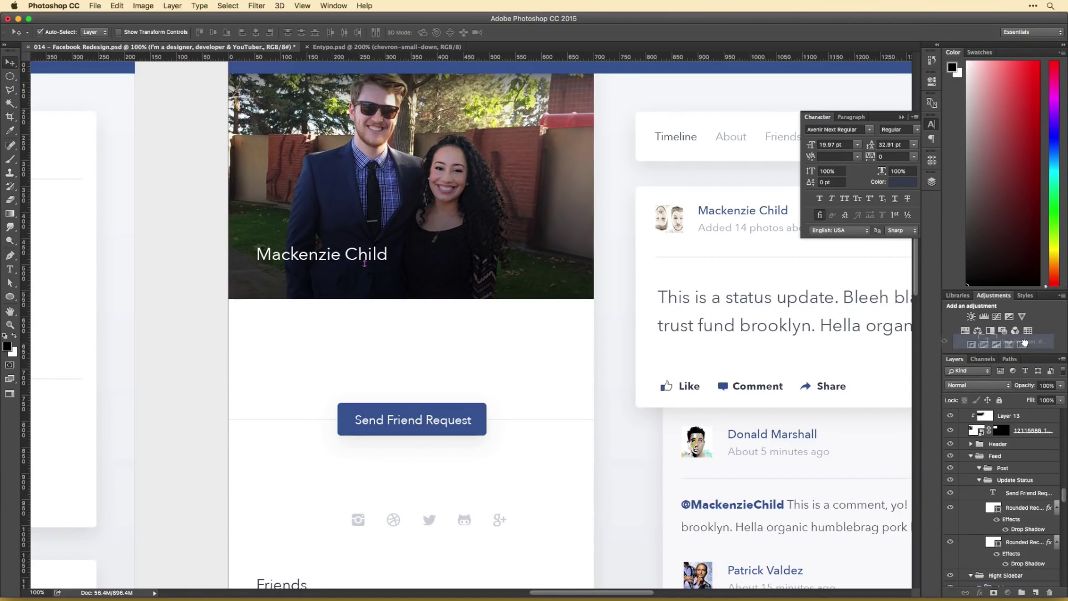
key(t)
click(318, 269)
click(370, 32)
click(459, 178)
key(Return)
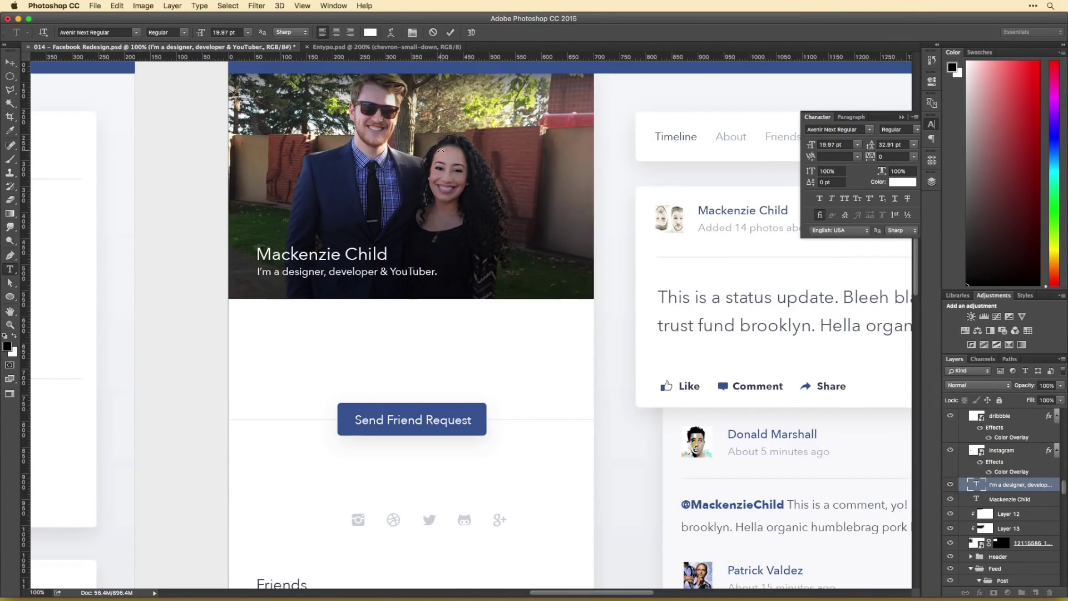
Step: Move the Send Friend Request button up directly beneath the cover photo
scroll(367, 340, up, 5)
key(super+minus)
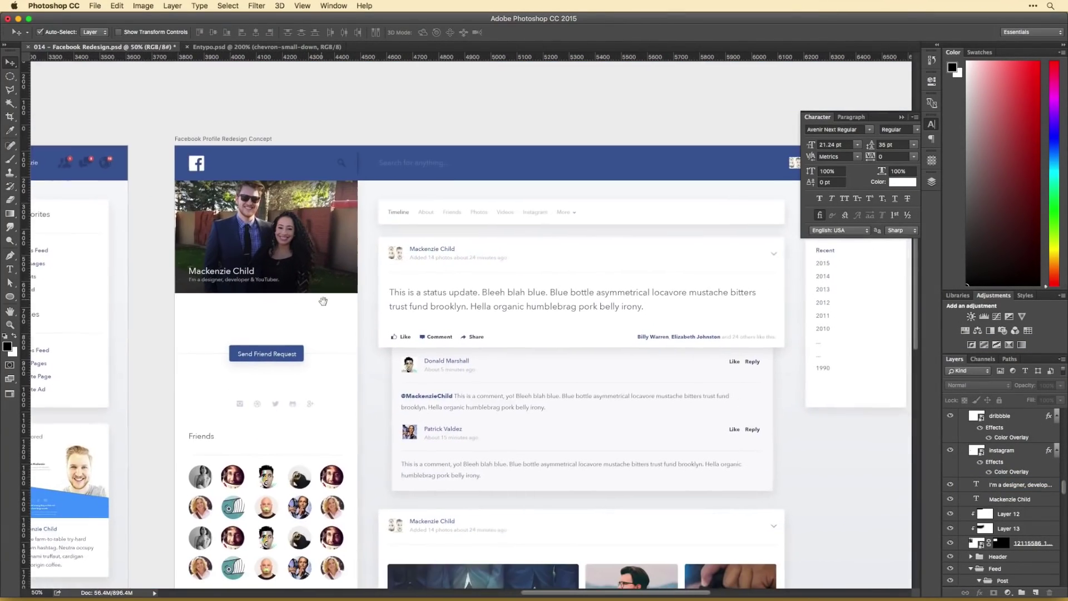
super+click(307, 350)
click(317, 361)
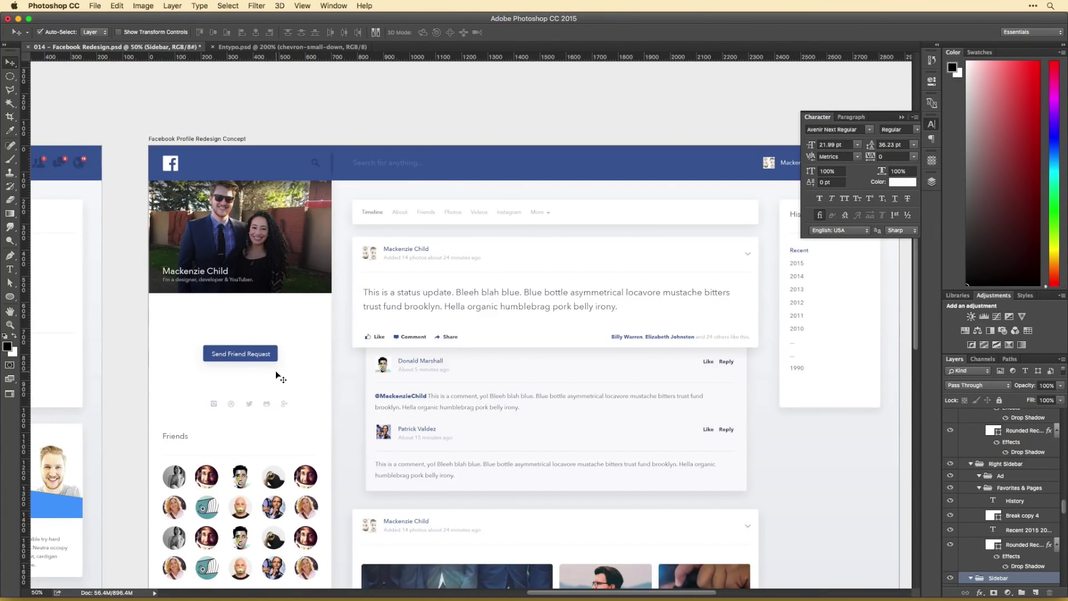
scroll(592, 359, down, 4)
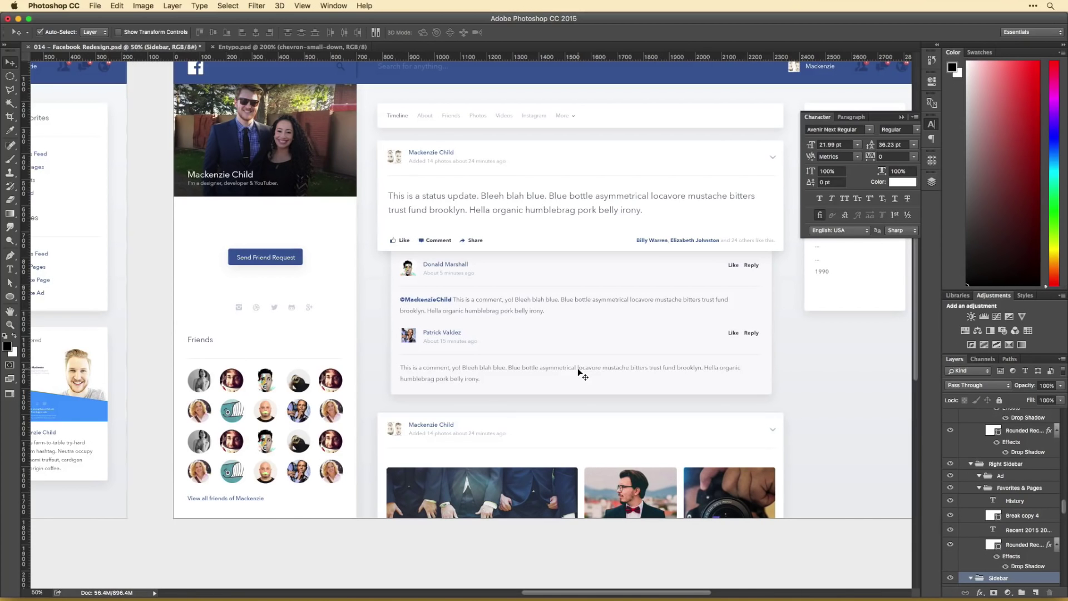
drag(293, 261, 294, 214)
key(super+plus)
key(shift+Down)
key(shift+Down)
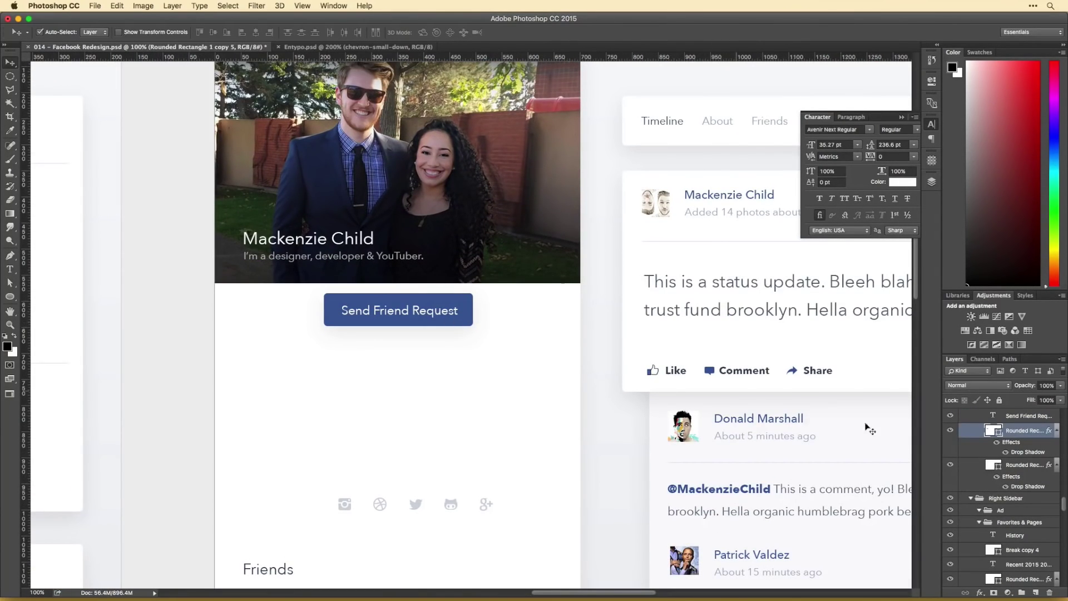
Step: Give the button a soft blue drop shadow at 50% opacity
double_click(1027, 452)
click(731, 173)
click(699, 172)
drag(674, 185, 685, 186)
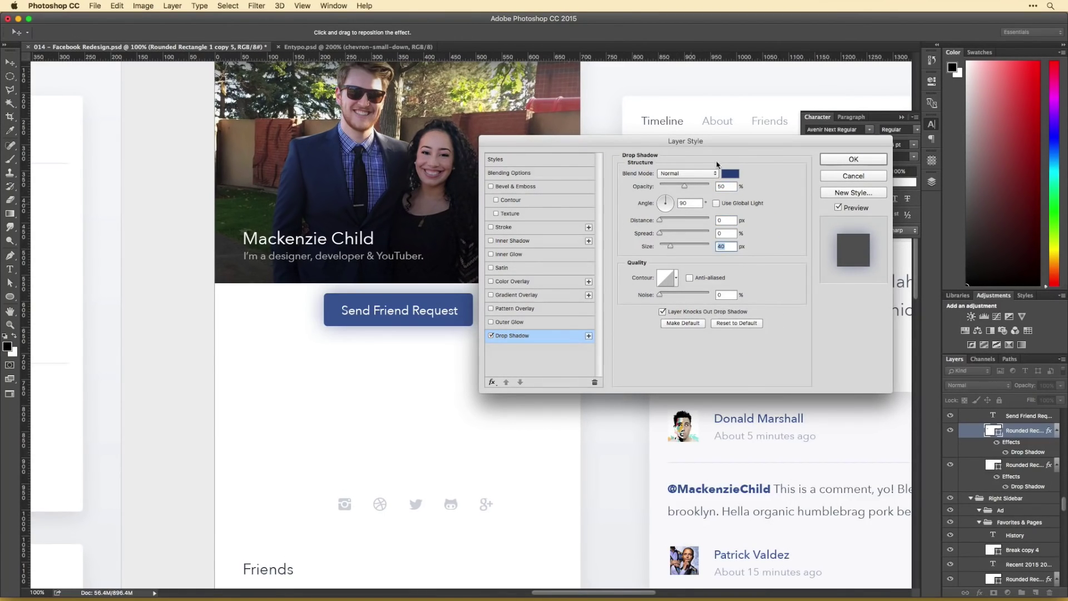
click(731, 173)
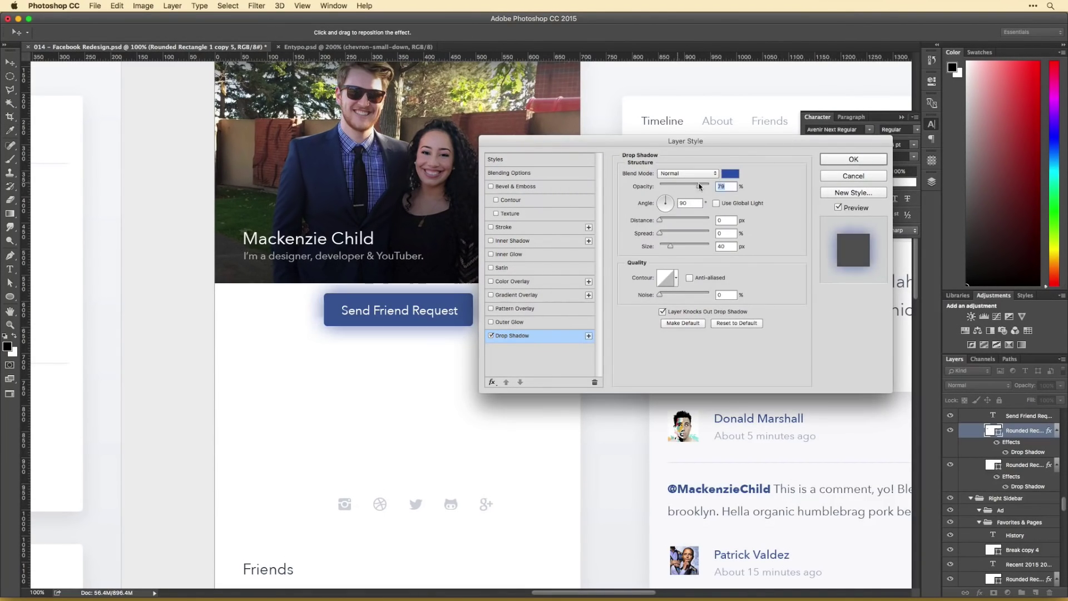
key(Return)
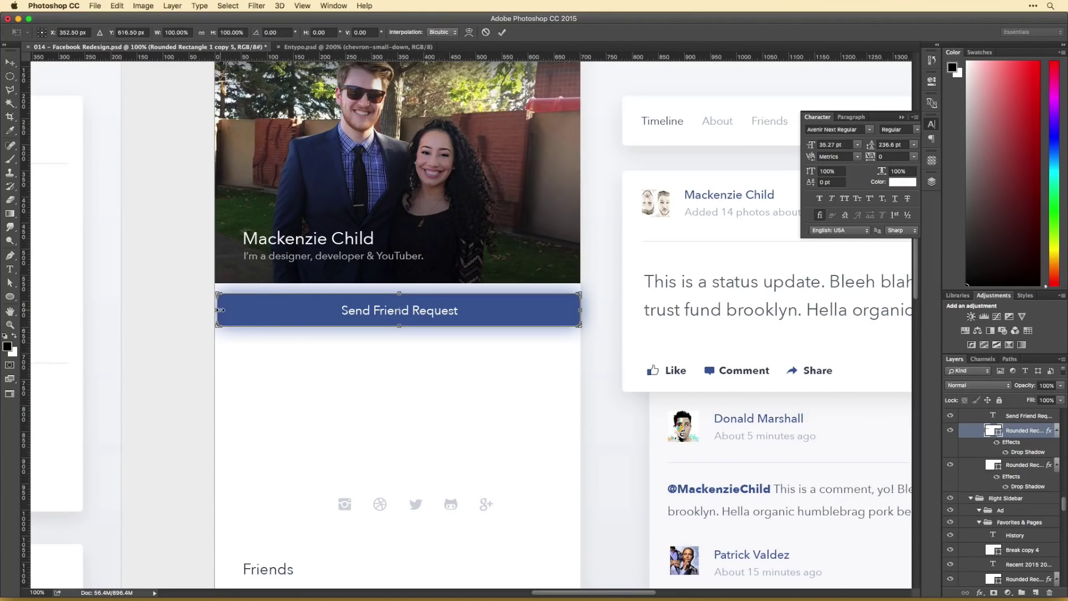
Step: Make the button a full-width bar and fit the Send Friend Request label inside it
click(429, 317)
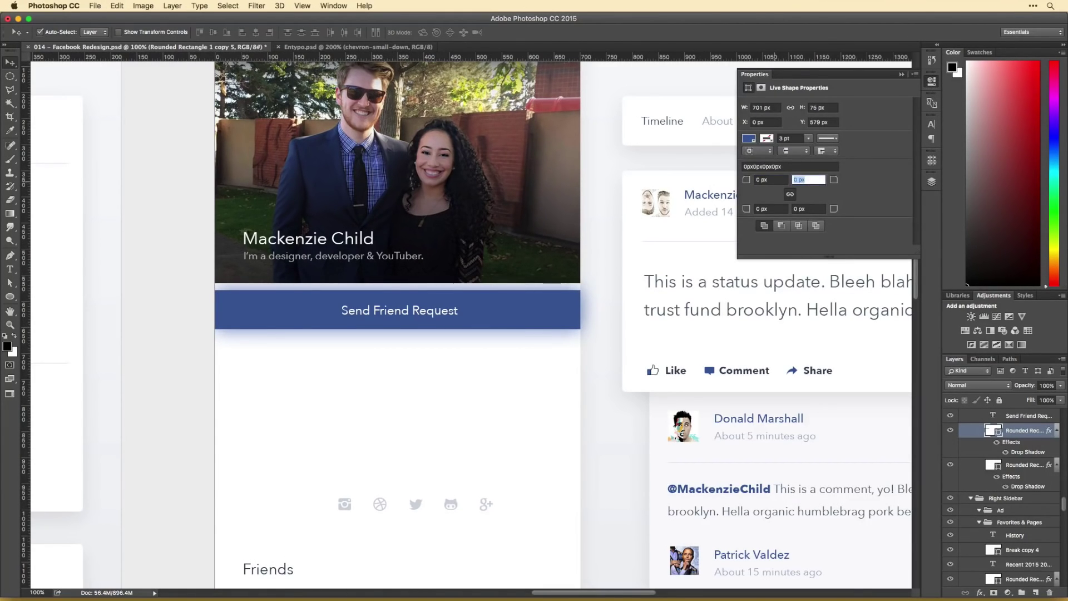
click(416, 316)
drag(450, 320, 417, 316)
key(Return)
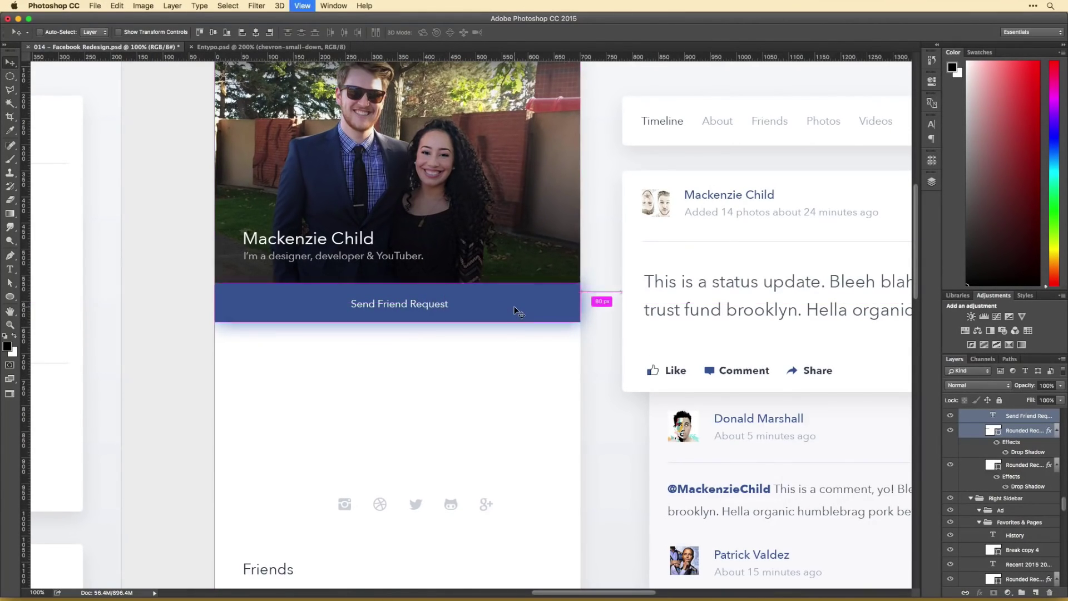
key(super+minus)
drag(312, 447, 504, 436)
scroll(504, 436, down, 5)
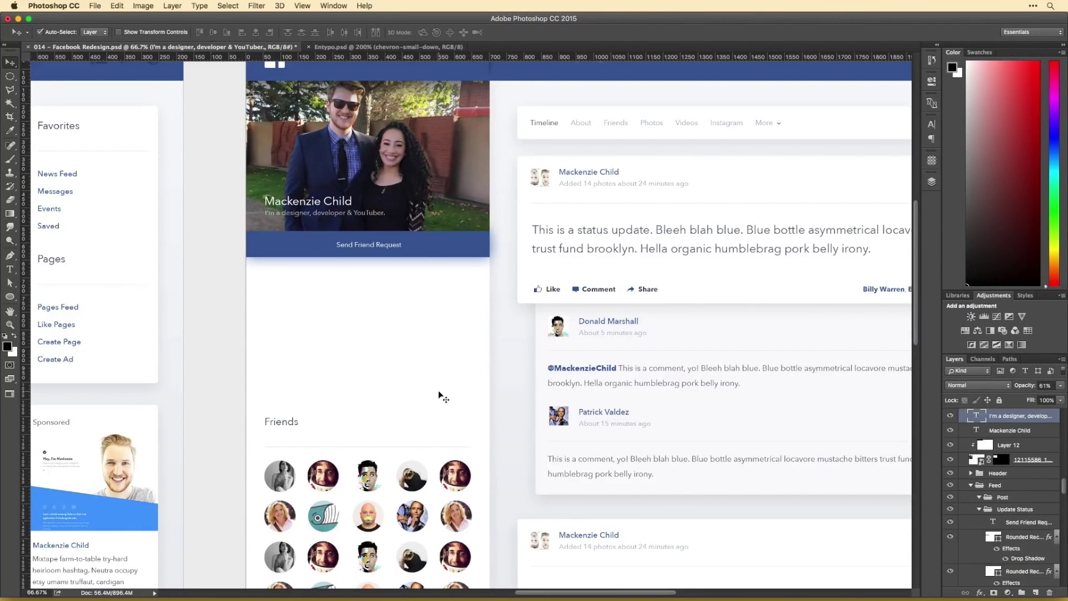
Step: Move the Send Friend Request button to the right end of the timeline bar at 100% scale
scroll(484, 310, right, 5)
key(super+z)
scroll(480, 320, left, 5)
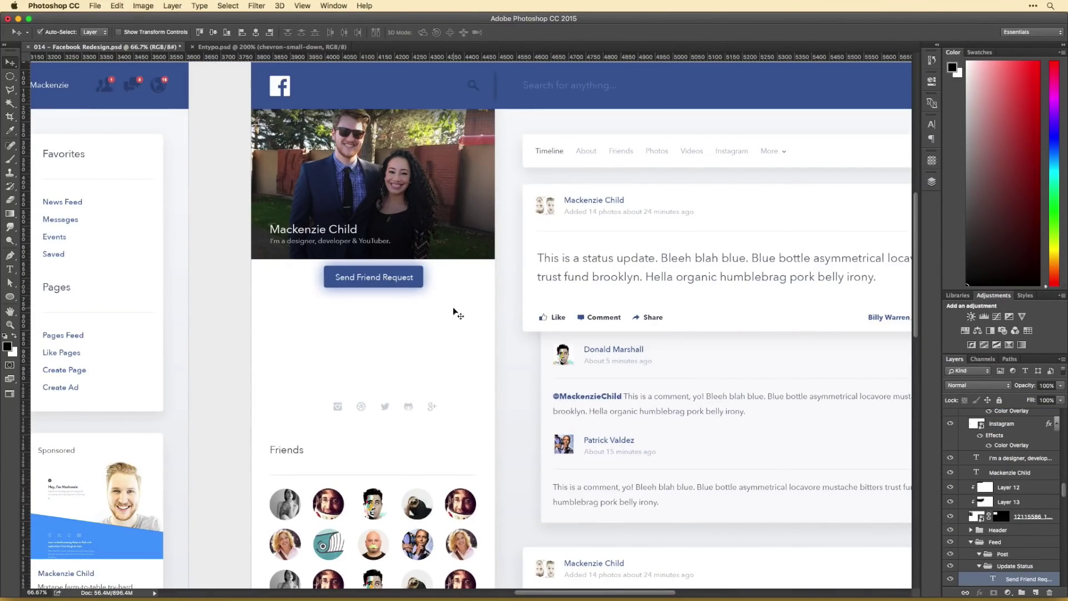
key(Return)
drag(521, 257, 326, 182)
drag(107, 217, 818, 318)
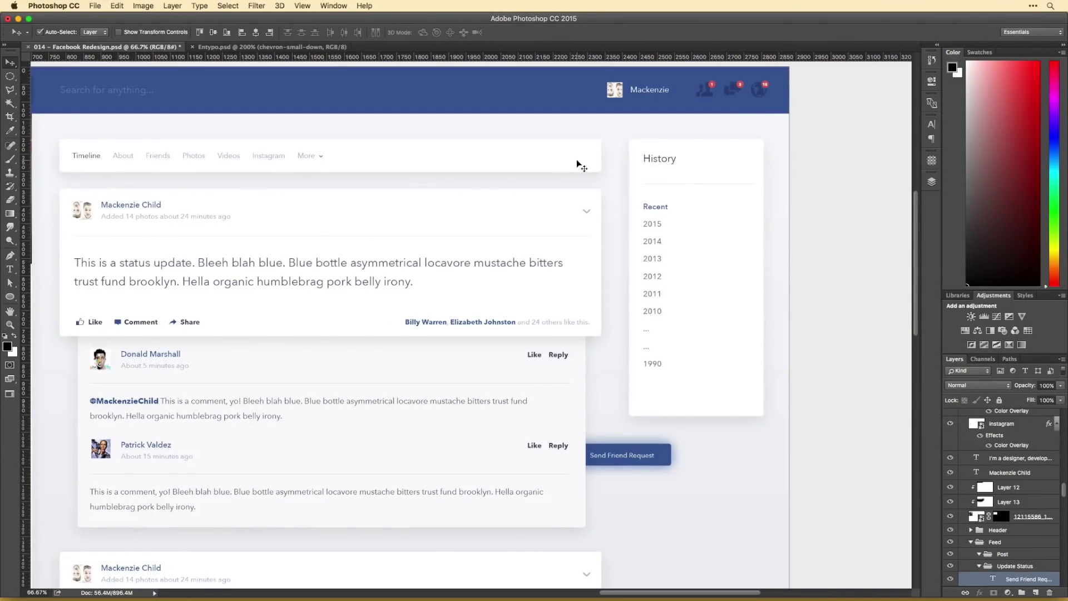
drag(683, 460, 601, 151)
key(super+z)
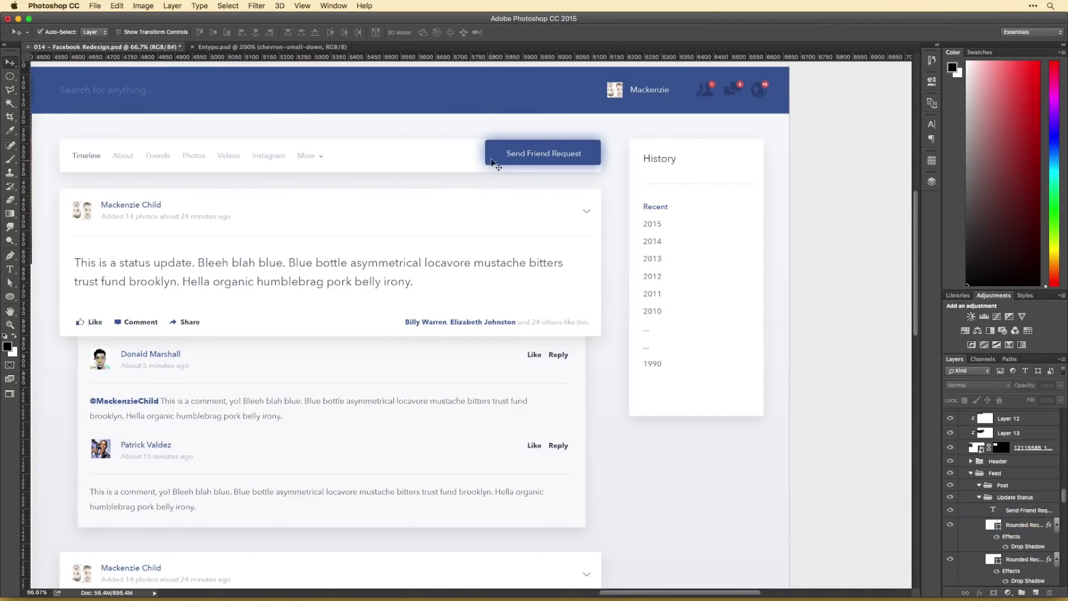
key(super+plus)
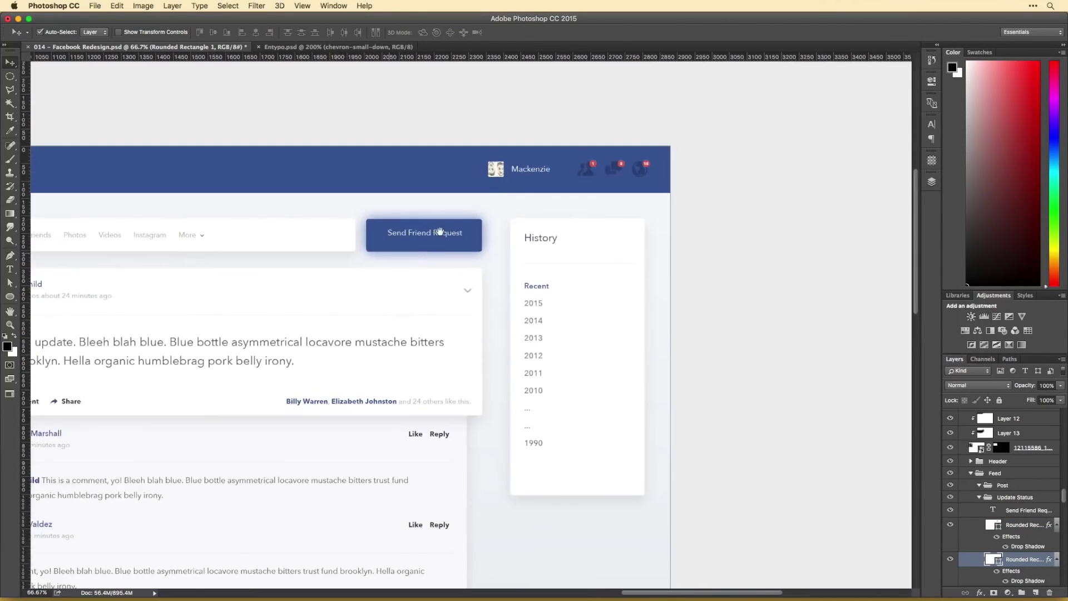
drag(549, 156, 549, 158)
Step: Set the button label to Avenir Next Bold
double_click(459, 214)
click(167, 32)
click(183, 78)
Step: Select the five social icons in the sidebar and delete them
key(super+minus)
key(super+minus)
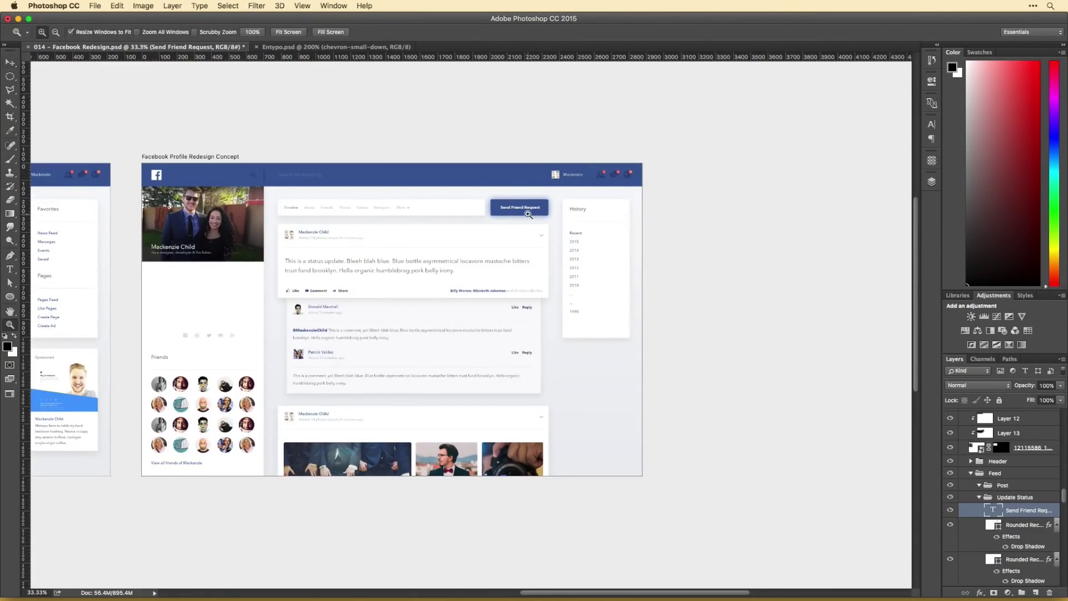
key(super+1)
key(z)
alt+click(548, 332)
drag(547, 332, 650, 290)
key(super+plus)
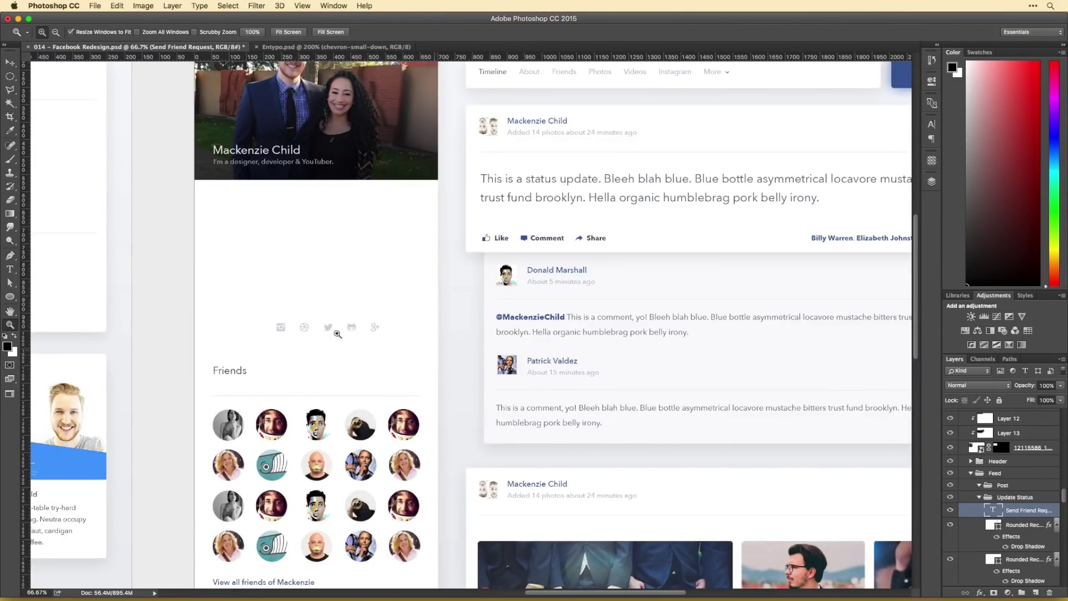
drag(436, 357, 459, 376)
key(v)
drag(317, 240, 316, 252)
drag(297, 415, 415, 441)
drag(321, 430, 334, 422)
key(Delete)
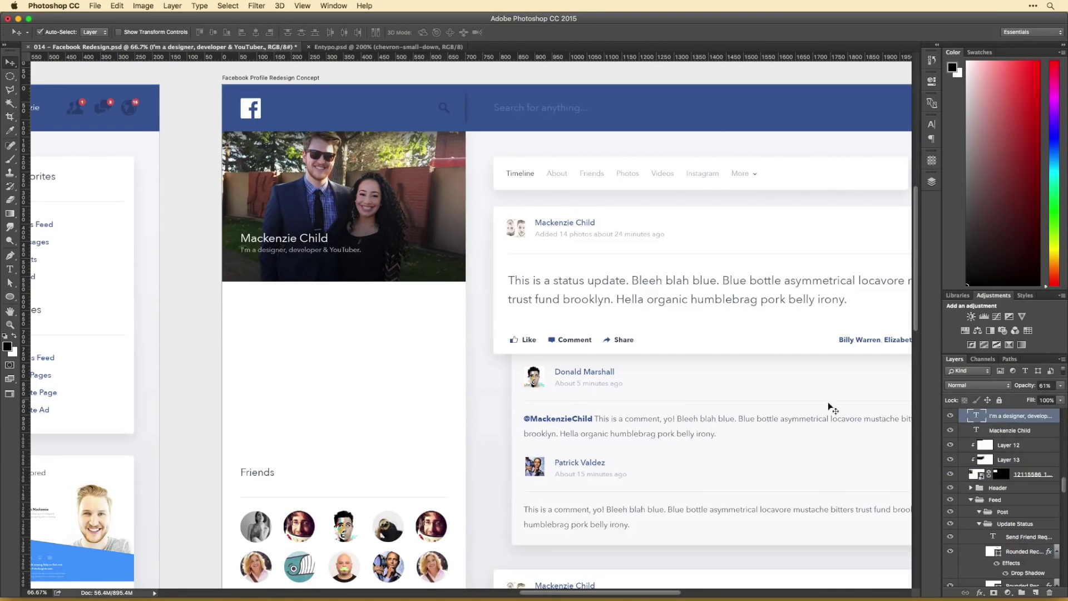
Step: Copy the Friends header upward and shift the Friends section lower to make room
drag(321, 256, 321, 254)
scroll(234, 449, down, 1)
drag(234, 449, 456, 489)
drag(261, 454, 269, 363)
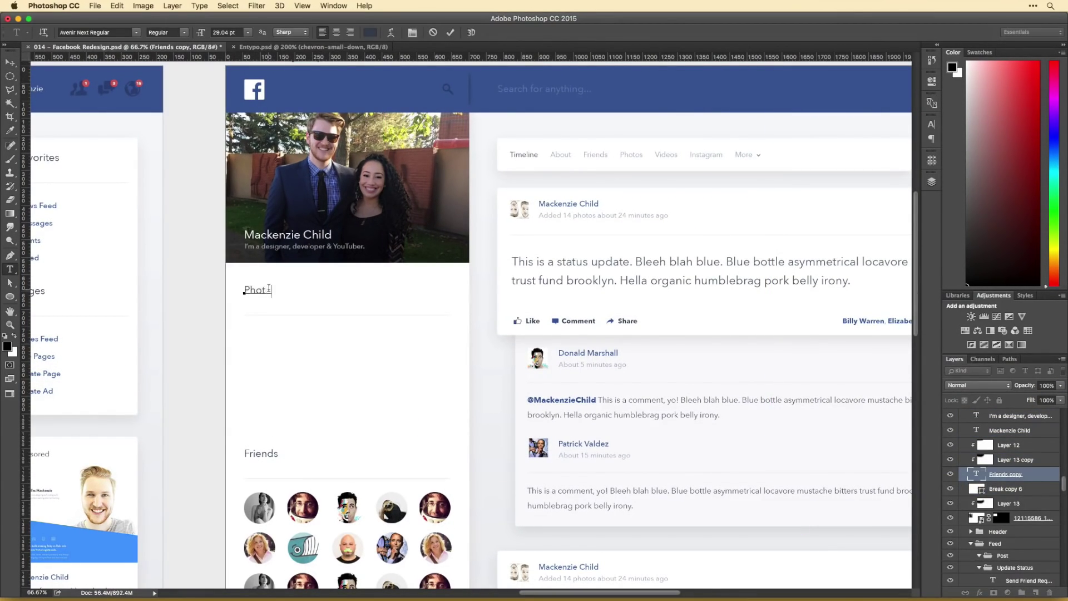
scroll(333, 333, down, 3)
drag(395, 475, 398, 511)
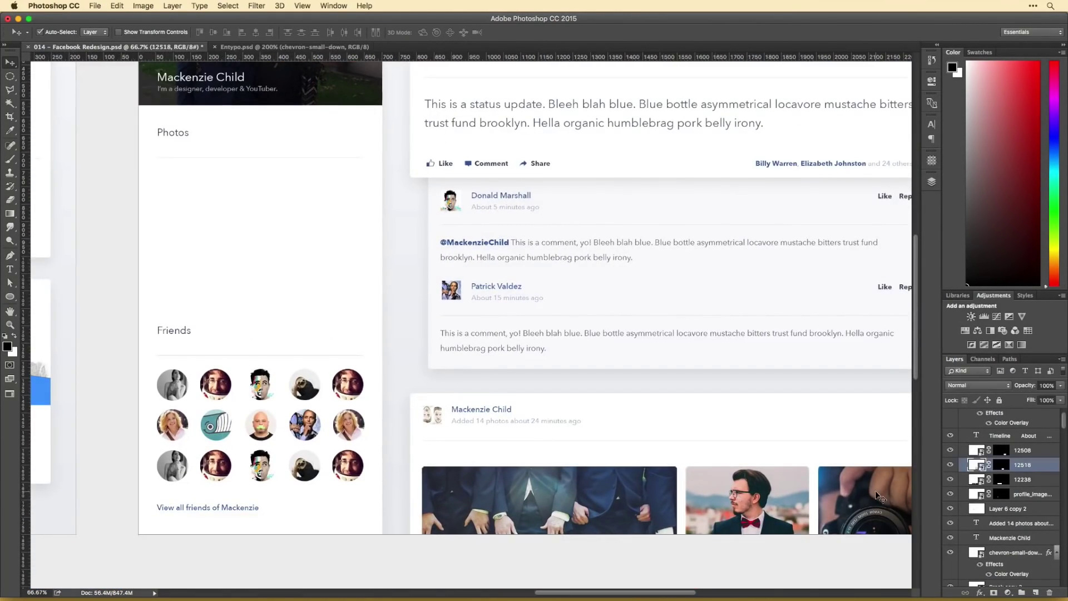
Step: Duplicate feed photos into the Photos area and shrink them to the section width
drag(779, 557, 399, 298)
key(super+t)
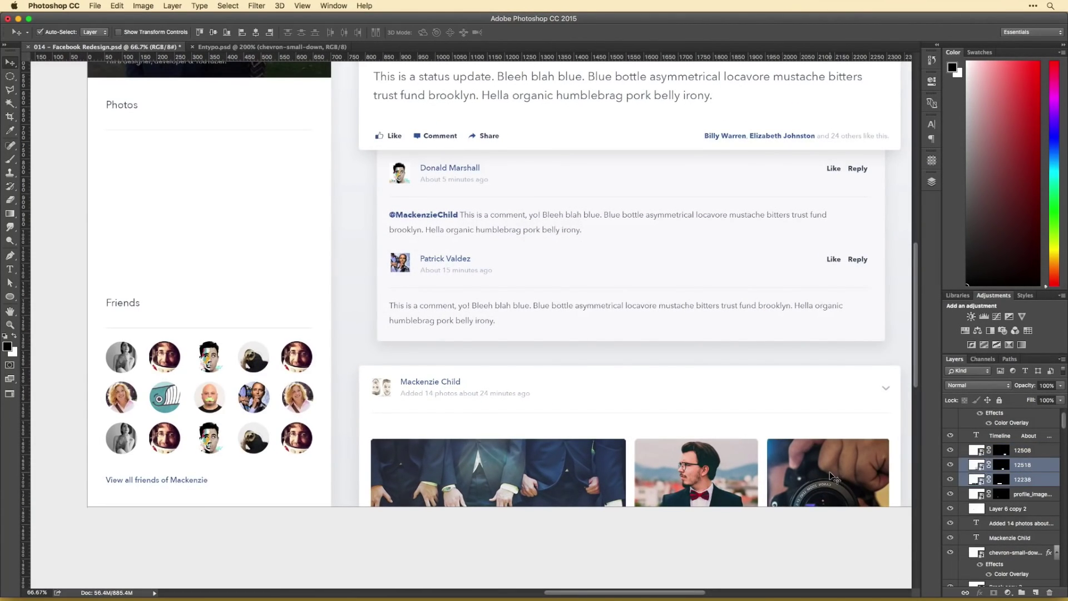
drag(534, 487, 267, 185)
key(super+t)
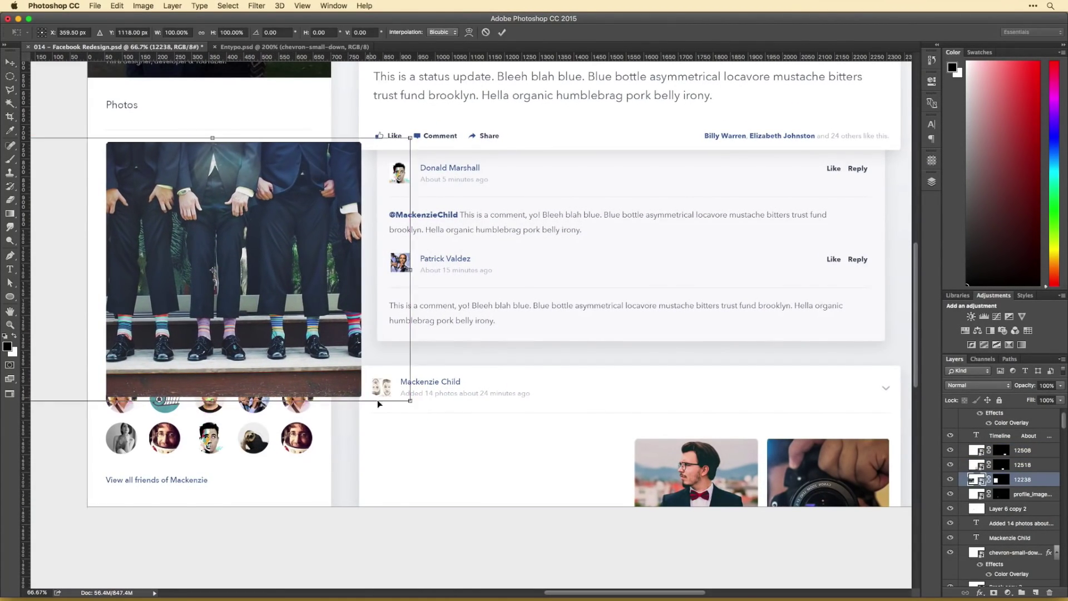
drag(359, 396, 317, 326)
key(super+z)
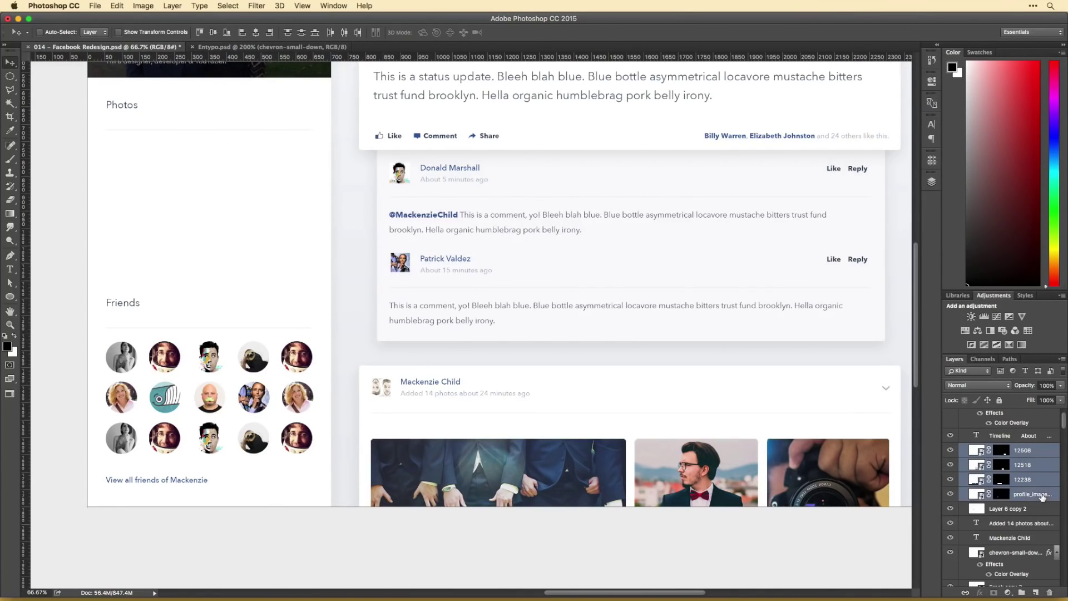
key(super+alt+t)
drag(708, 432, 461, 143)
drag(646, 417, 308, 314)
scroll(459, 298, up, 3)
scroll(459, 297, left, 4)
drag(472, 350, 437, 322)
Step: Copy the lamp photo into the grid and resize it to match
key(super+minus)
scroll(250, 220, left, 5)
drag(134, 409, 575, 270)
key(super+plus)
scroll(575, 271, right, 4)
scroll(574, 271, up, 2)
key(super+t)
drag(684, 391, 462, 288)
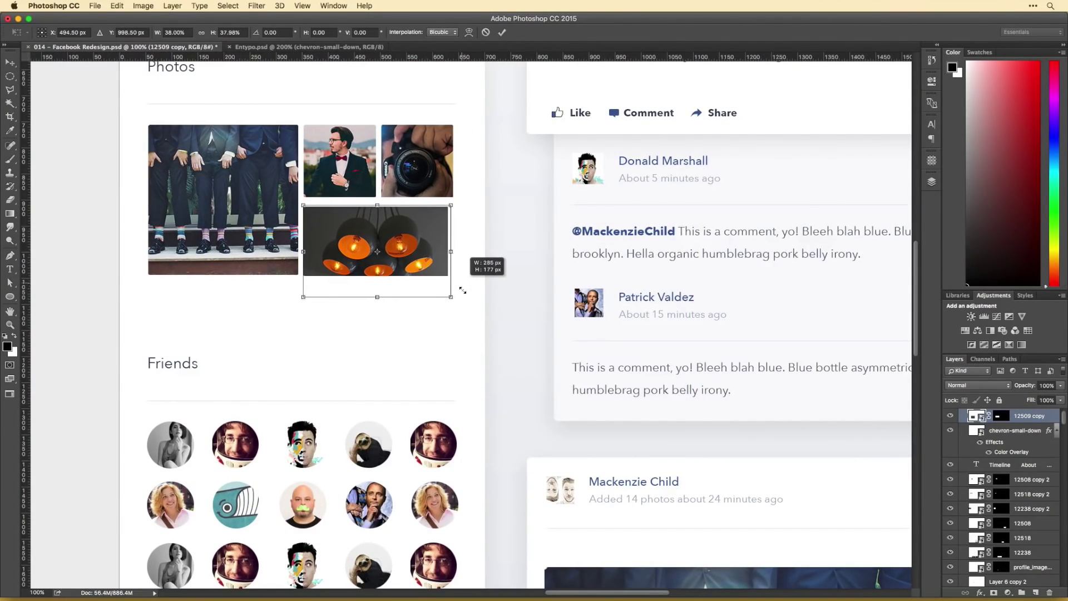
scroll(463, 298, up, 3)
drag(495, 362, 261, 307)
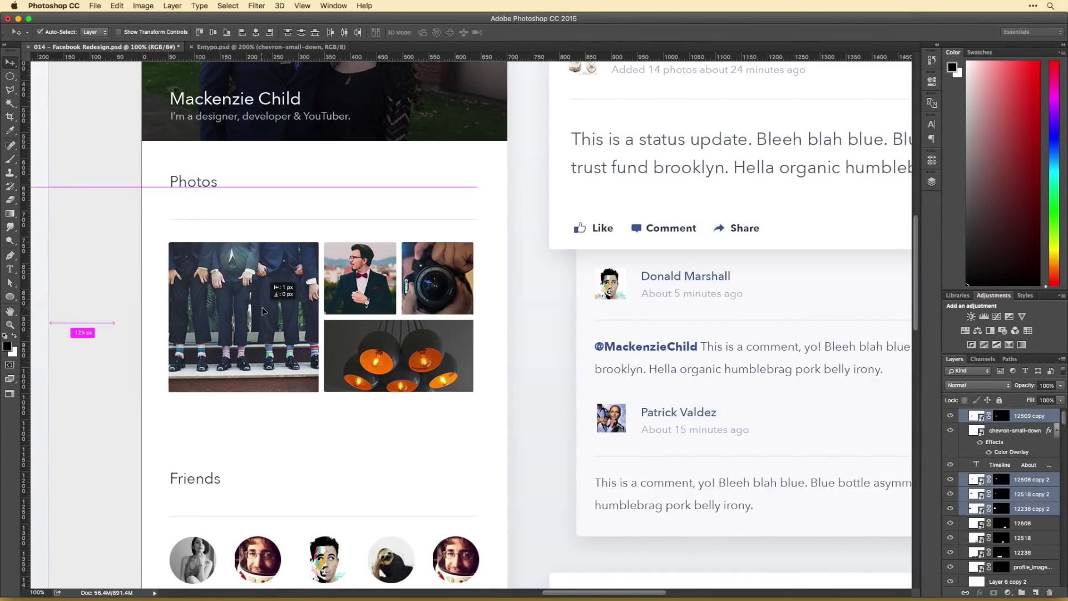
Step: Copy the View all friends link under the grid as the 'View all photos' link
key(super+minus)
scroll(527, 414, left, 3)
scroll(526, 414, down, 3)
drag(265, 532, 281, 315)
key(t)
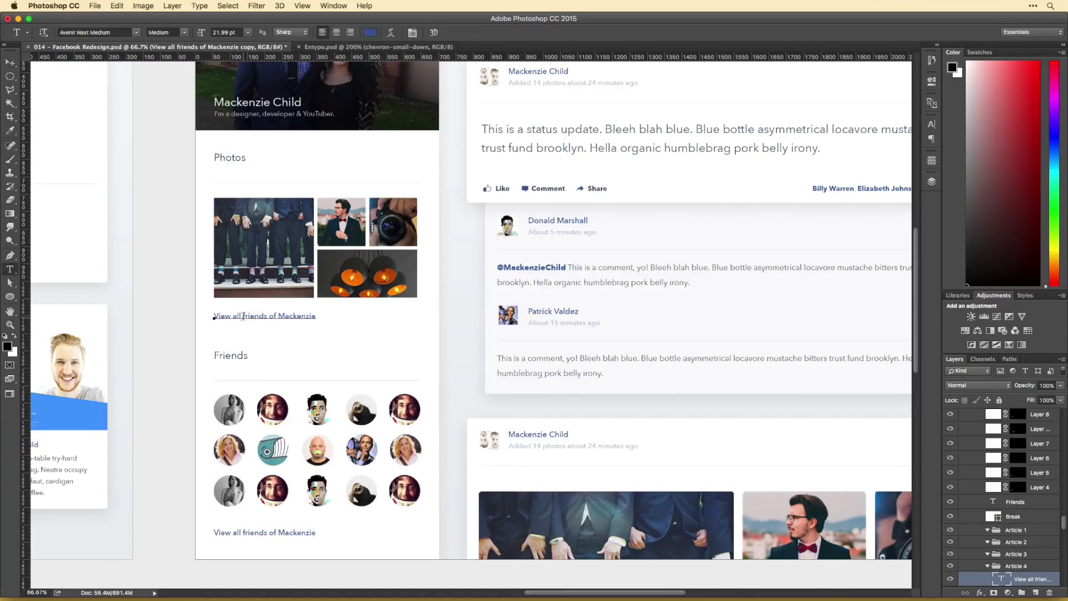
key(super+minus)
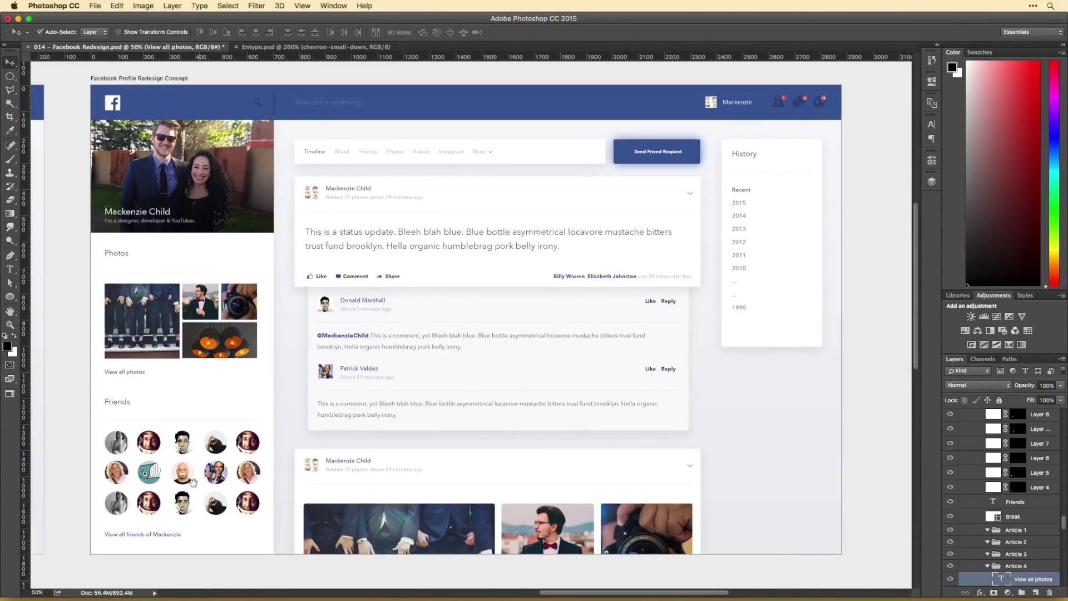
Step: Delete the circular layer masks from the first two friend avatars
scroll(328, 415, left, 5)
scroll(329, 414, up, 2)
right_click(1025, 523)
right_click(1025, 523)
click(945, 513)
right_click(1017, 542)
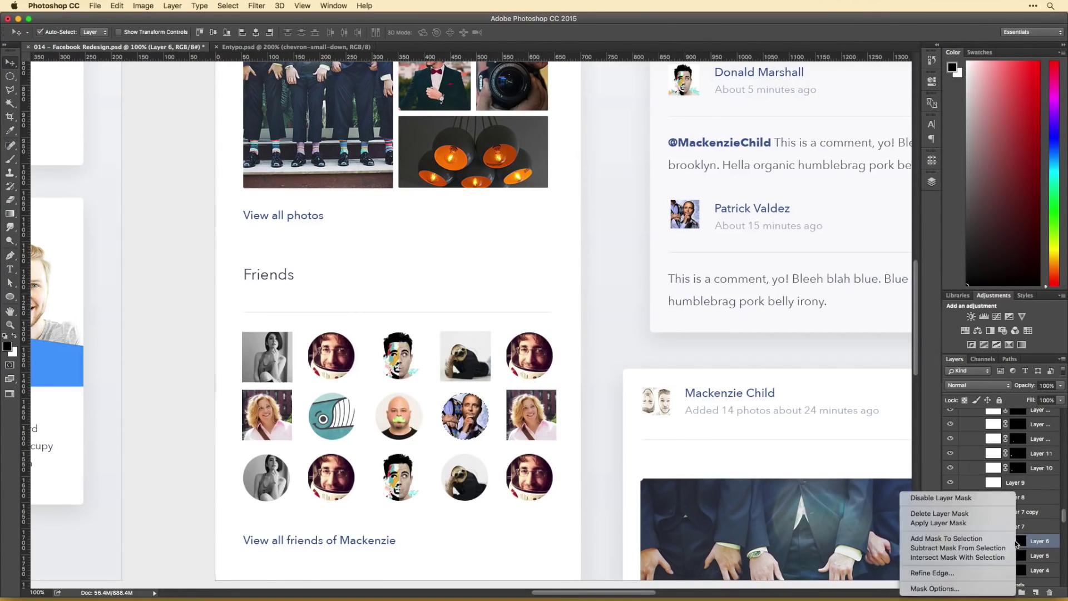
click(963, 513)
Step: Delete the circular masks from the remaining friend avatars so all show square
right_click(1017, 570)
right_click(1021, 472)
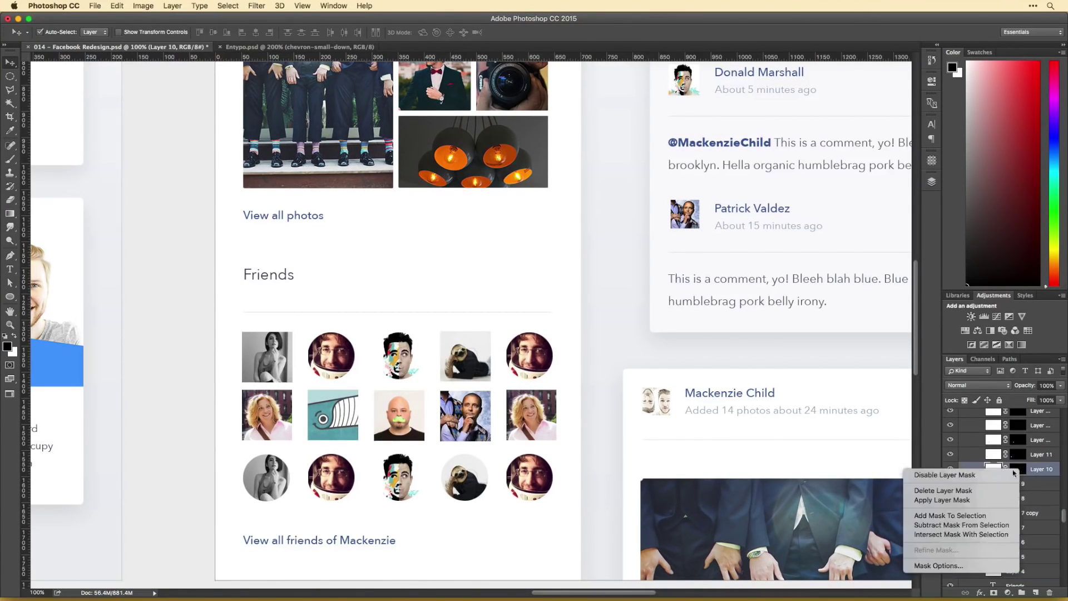
click(1010, 489)
click(1013, 492)
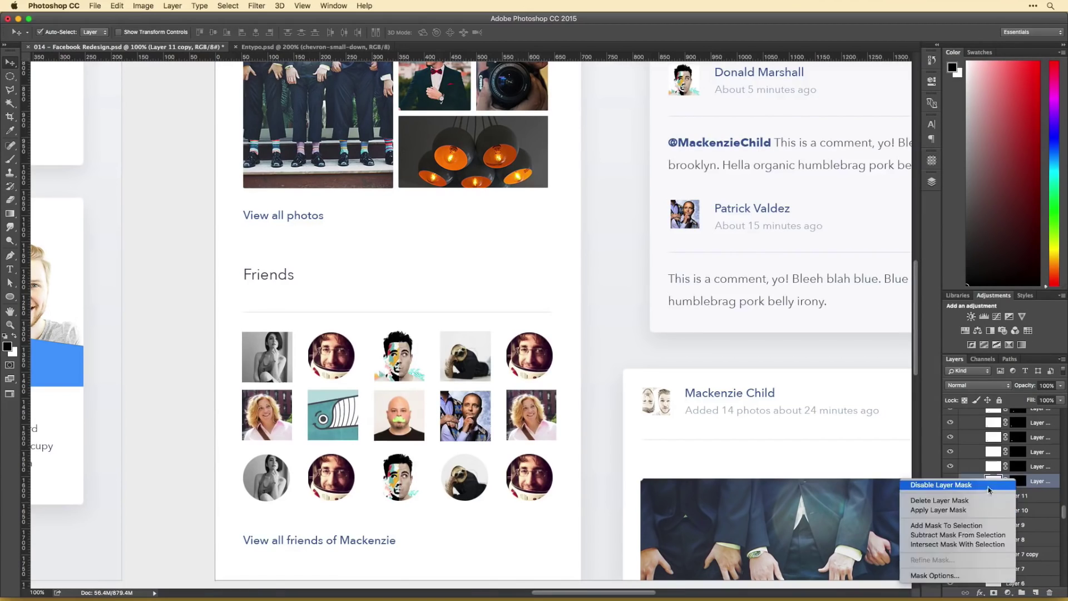
right_click(1022, 452)
click(1011, 470)
drag(594, 292, 576, 336)
key(super+minus)
key(super+minus)
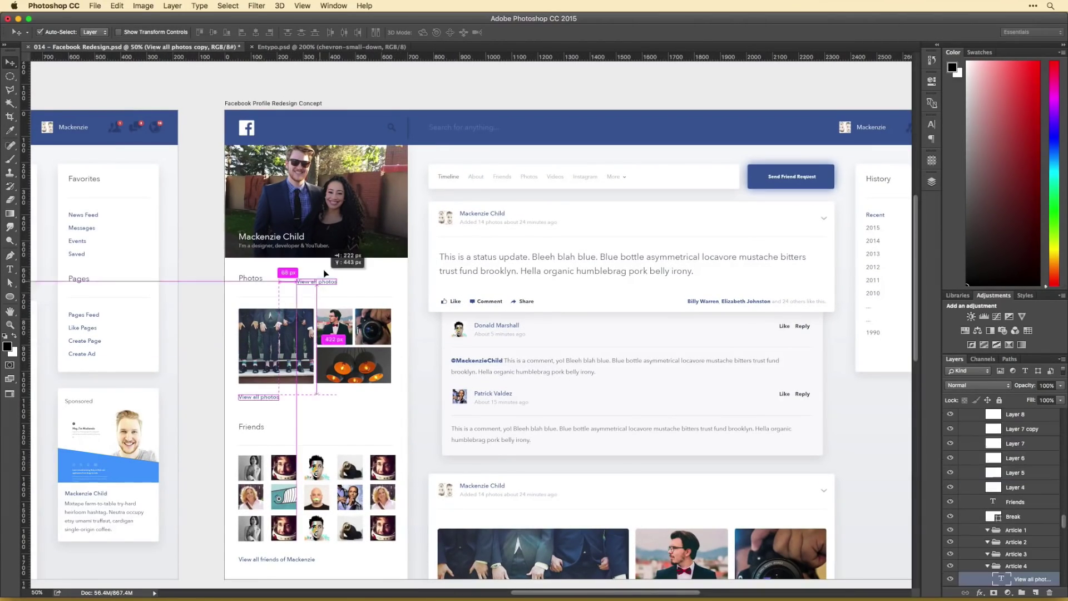
Step: Edit the 488 count text beside the Photos heading and check its colour
key(super+plus)
key(super+plus)
key(t)
triple_click(294, 291)
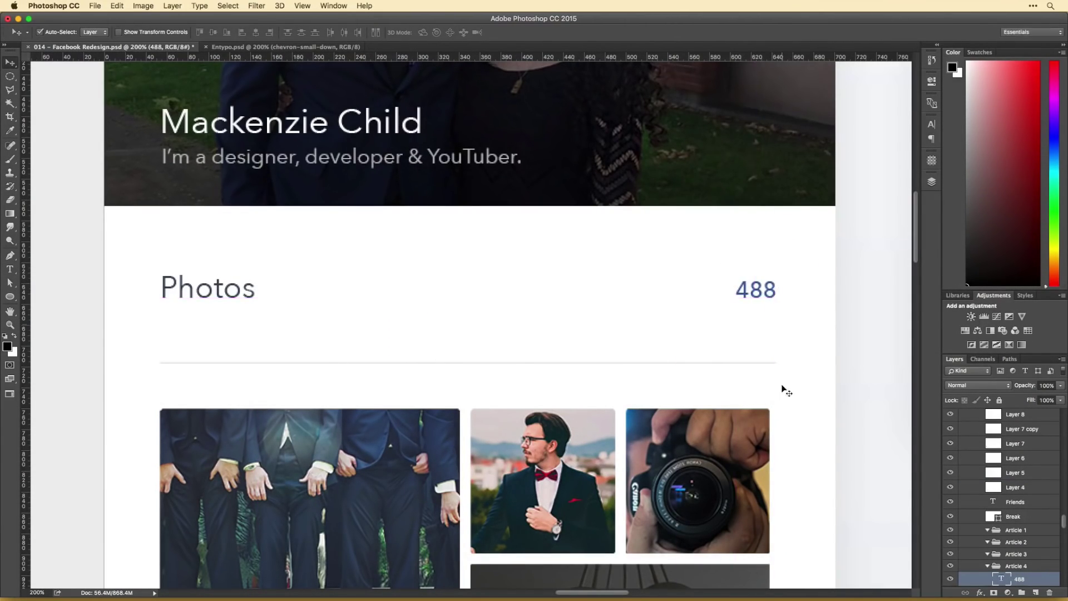
key(super+minus)
key(super+minus)
scroll(632, 393, down, 3)
key(t)
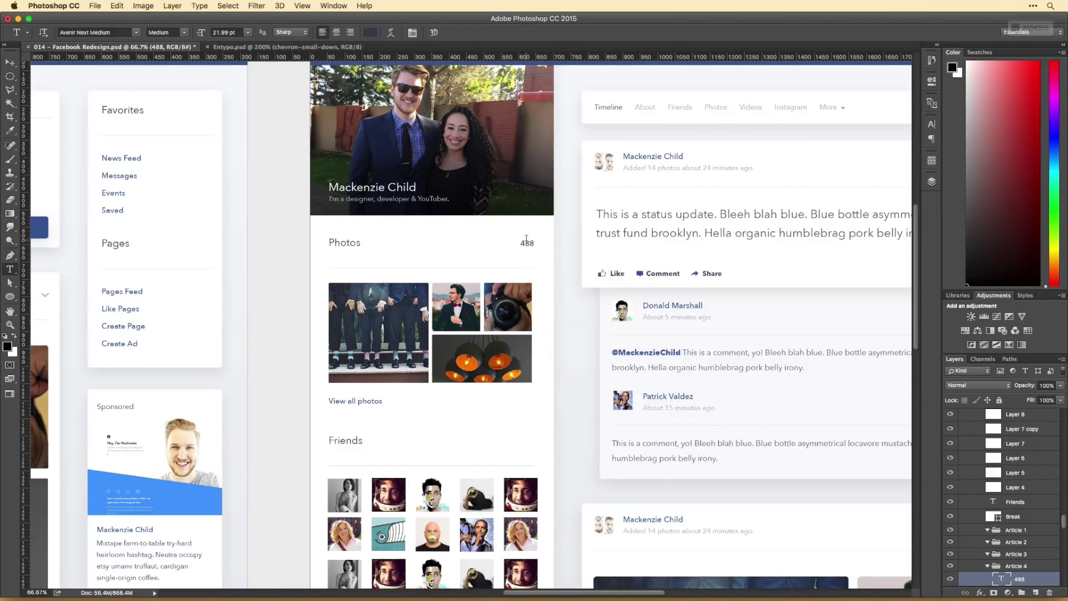
click(370, 31)
Step: Alt-drag a copy of the 488 count beside the Friends heading
key(Return)
key(v)
drag(500, 242, 501, 440)
drag(553, 270, 478, 252)
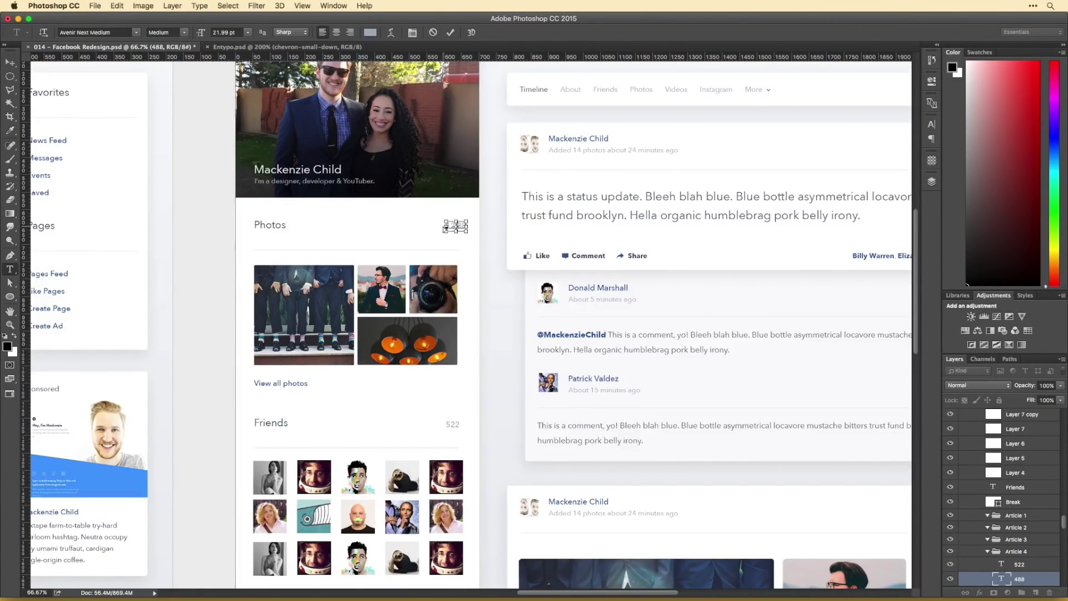
Step: Nudge the Like Reply text down about 5 px
key(super+minus)
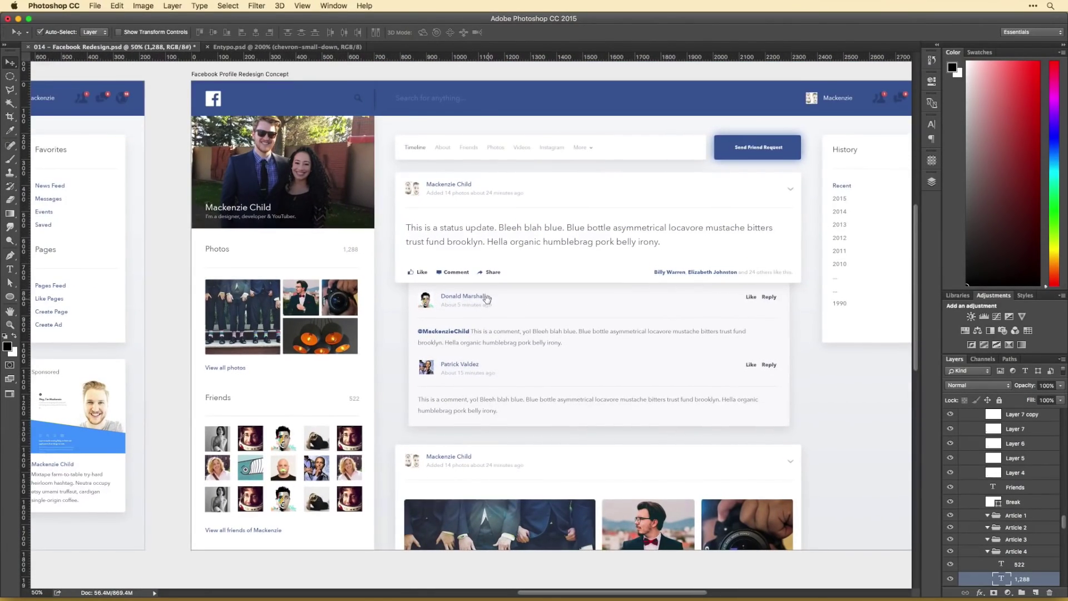
scroll(628, 325, right, 5)
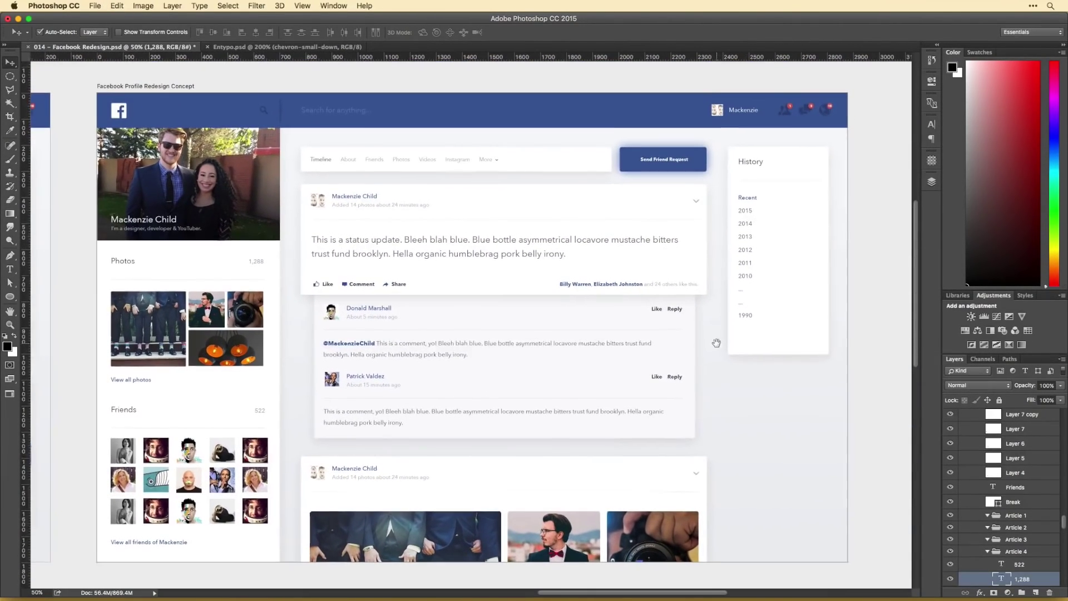
click(685, 170)
scroll(650, 366, right, 2)
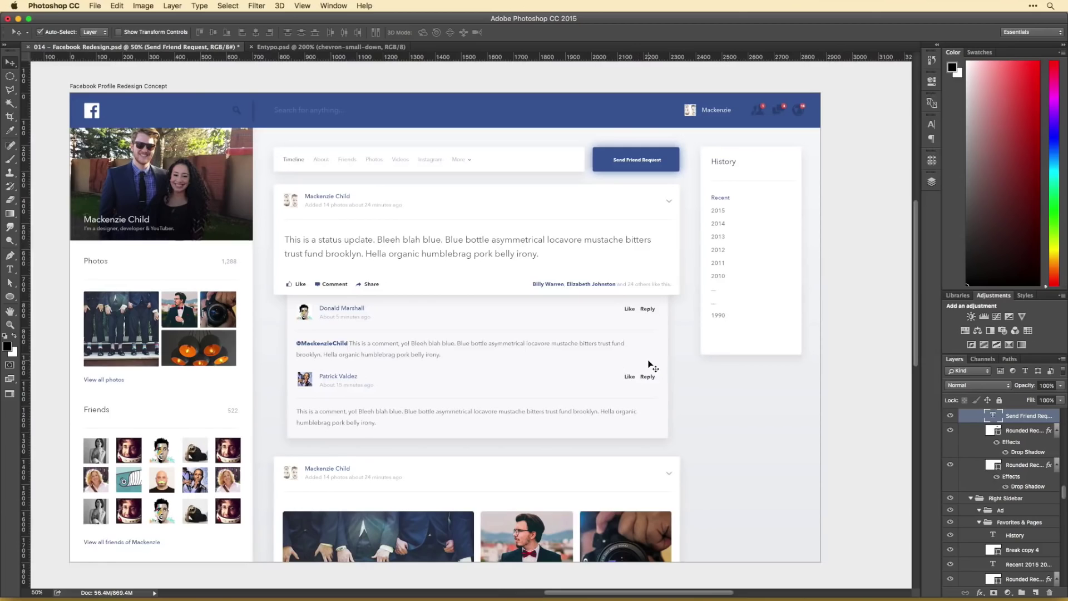
drag(632, 309, 631, 326)
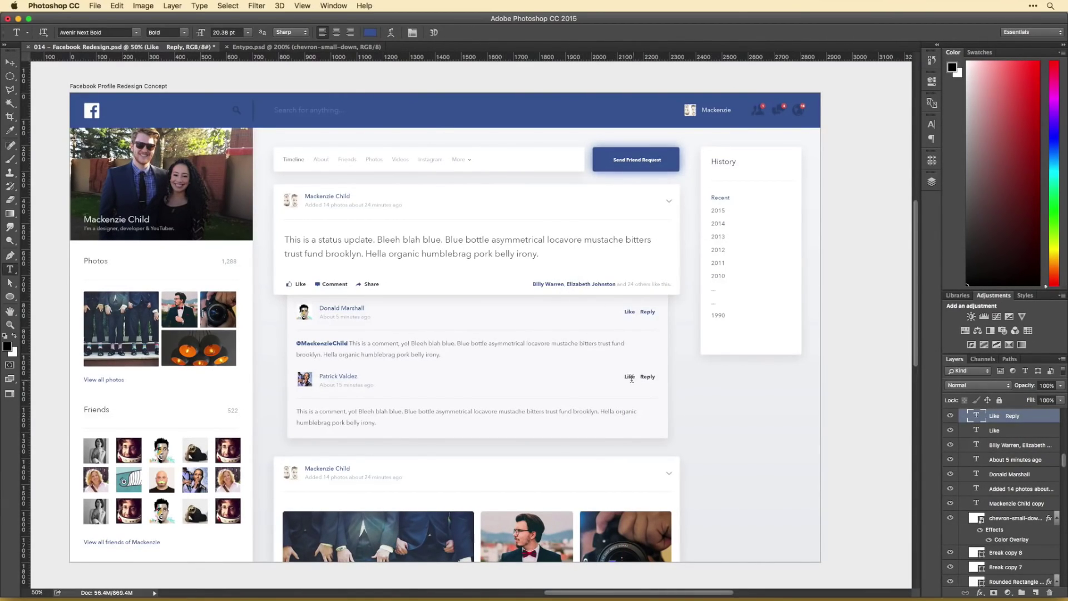
key(ctrl+Return)
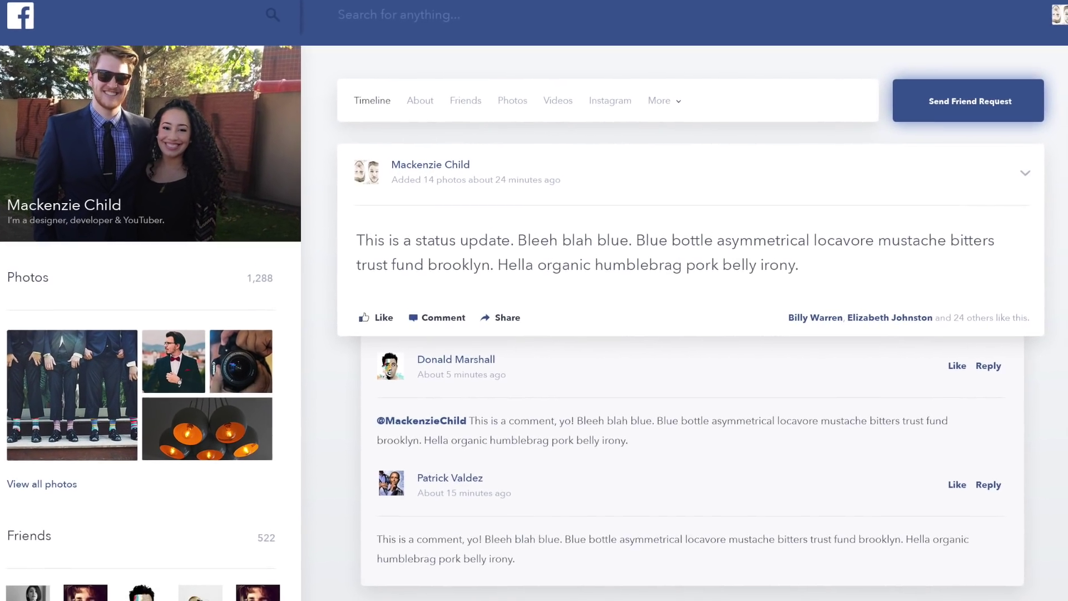